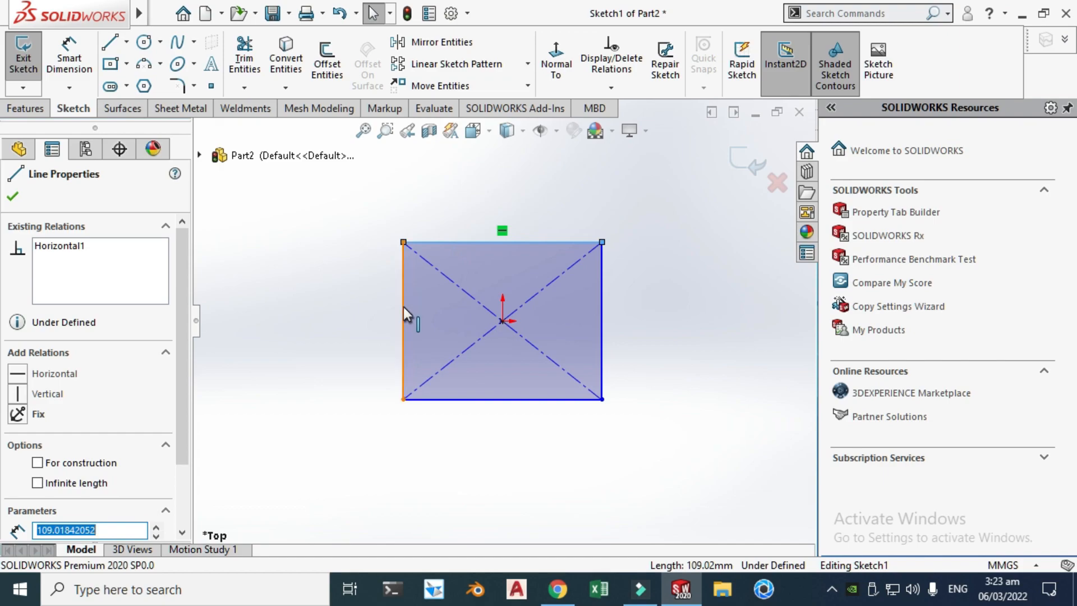
Step: Make the rectangle's horizontal and vertical edges equal and dimension the upper edge to 100 mm
ctrl+click(402, 308)
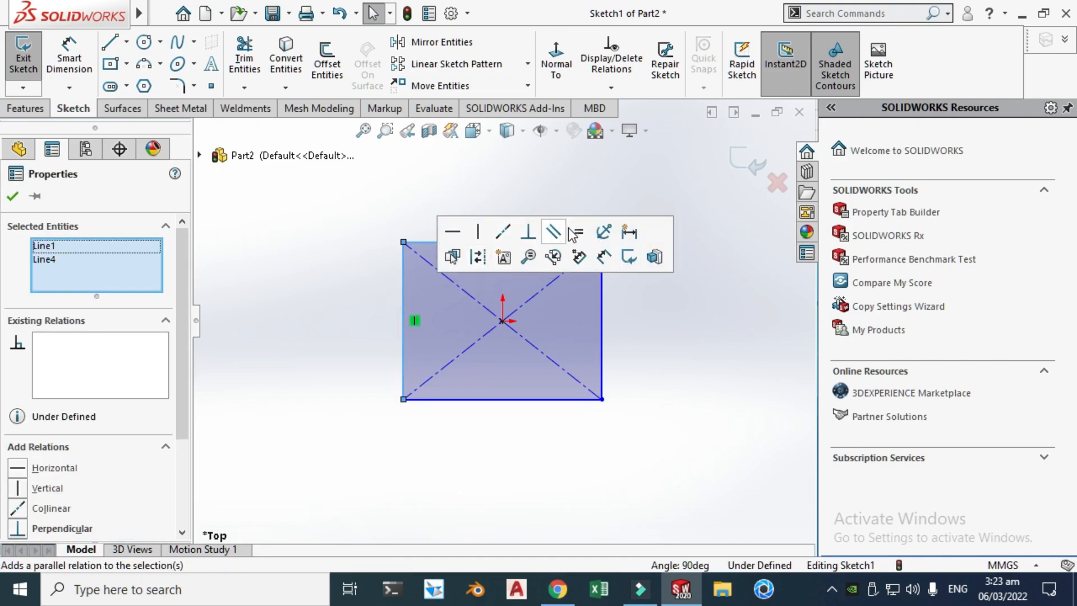
click(578, 233)
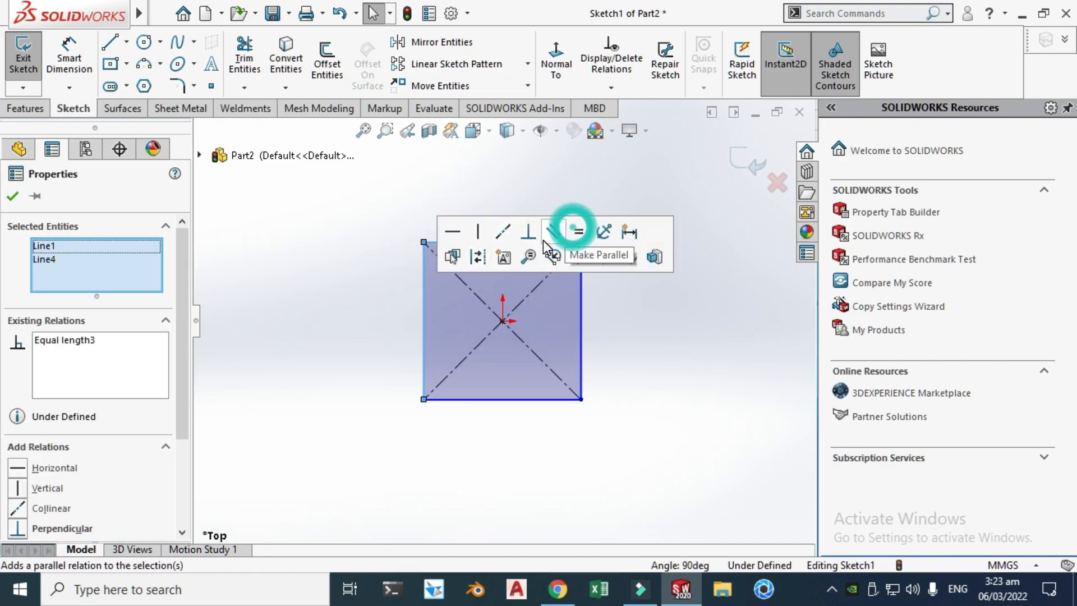
click(69, 59)
click(513, 239)
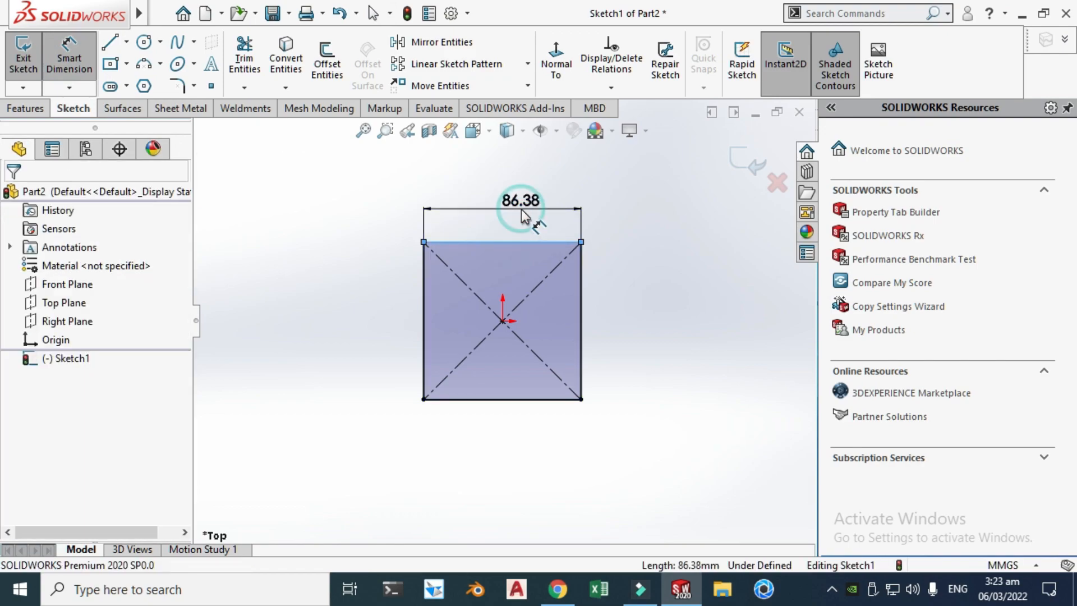
click(522, 209)
text(100)
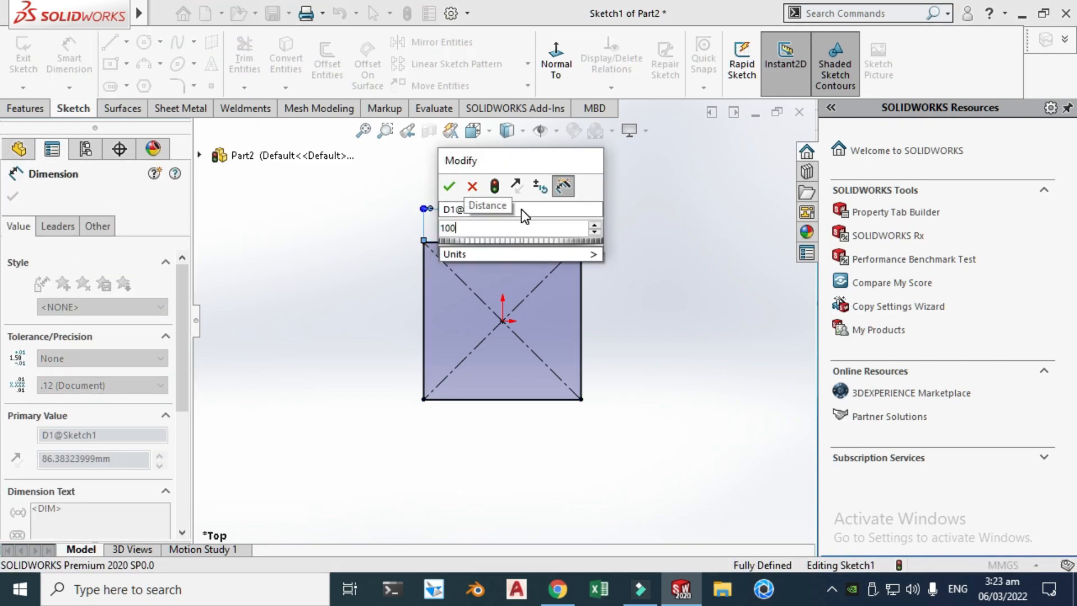
key(Return)
key(Escape)
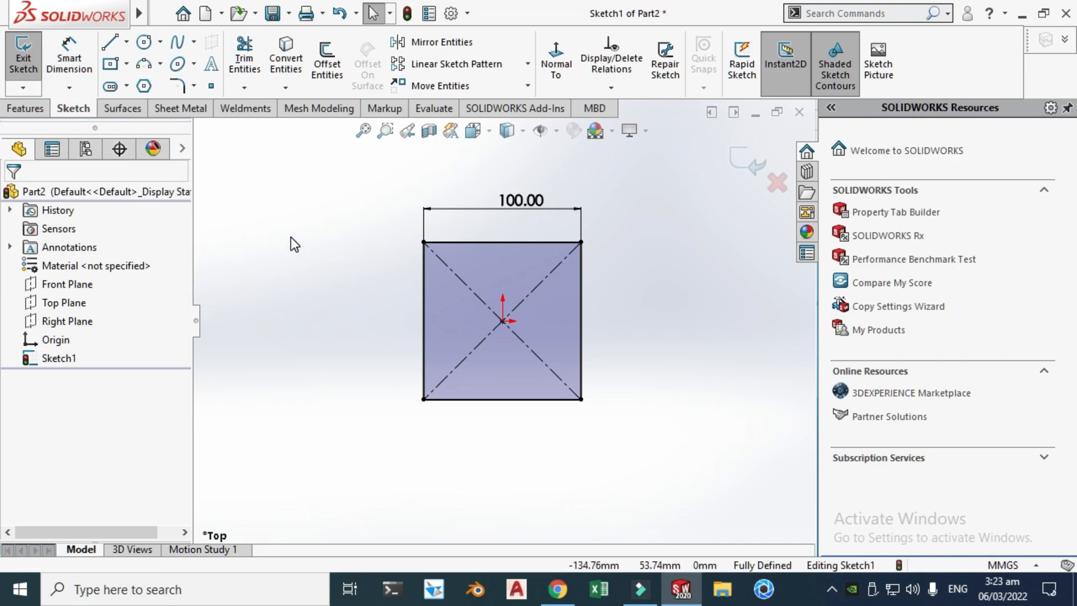
Step: Extrude the square sketch as a blind boss 10 mm thick
click(44, 112)
click(31, 61)
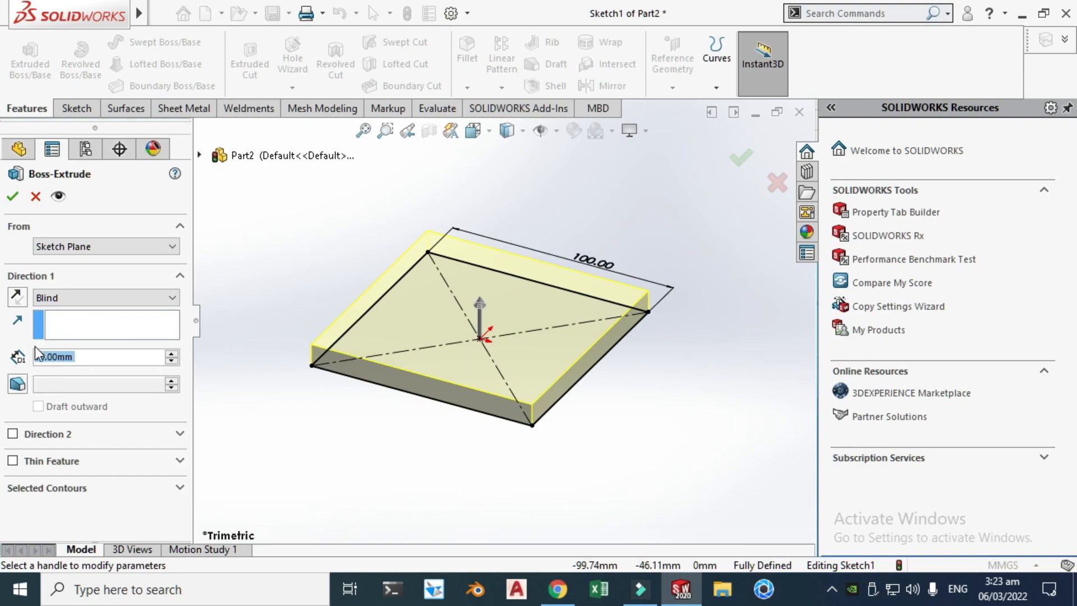
click(13, 196)
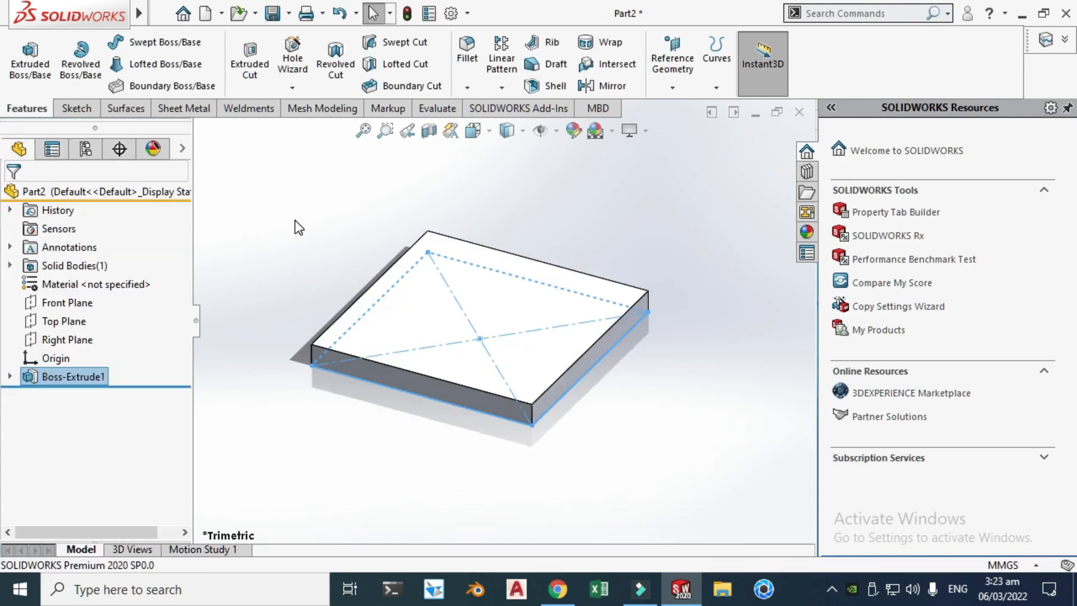
Step: Start a sketch on the plate's upper face and draw a circle about 52 mm in diameter centred on the origin
click(78, 109)
click(35, 87)
click(33, 104)
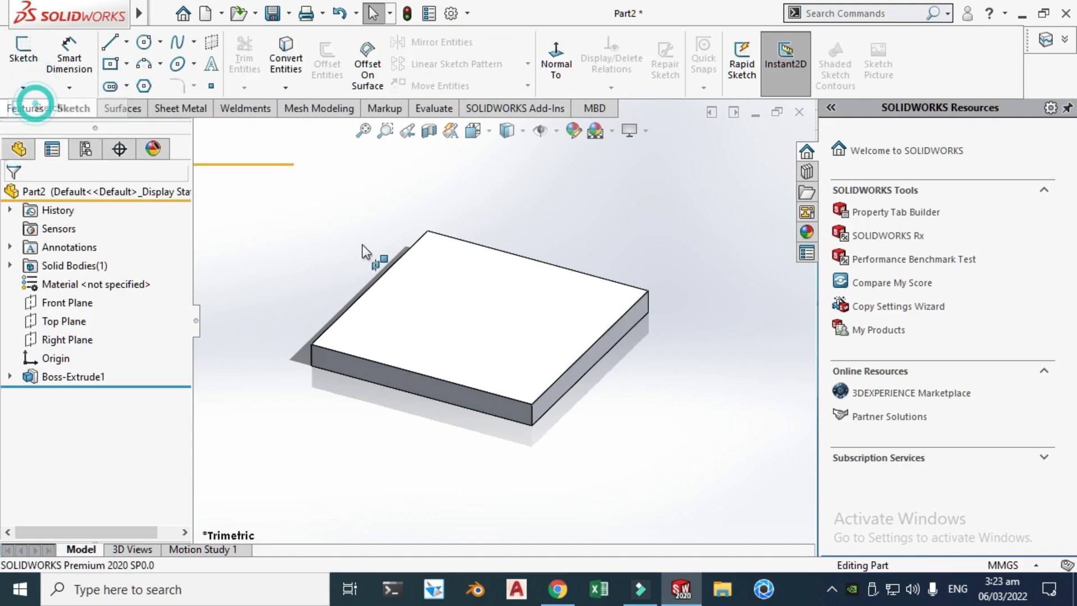
click(490, 300)
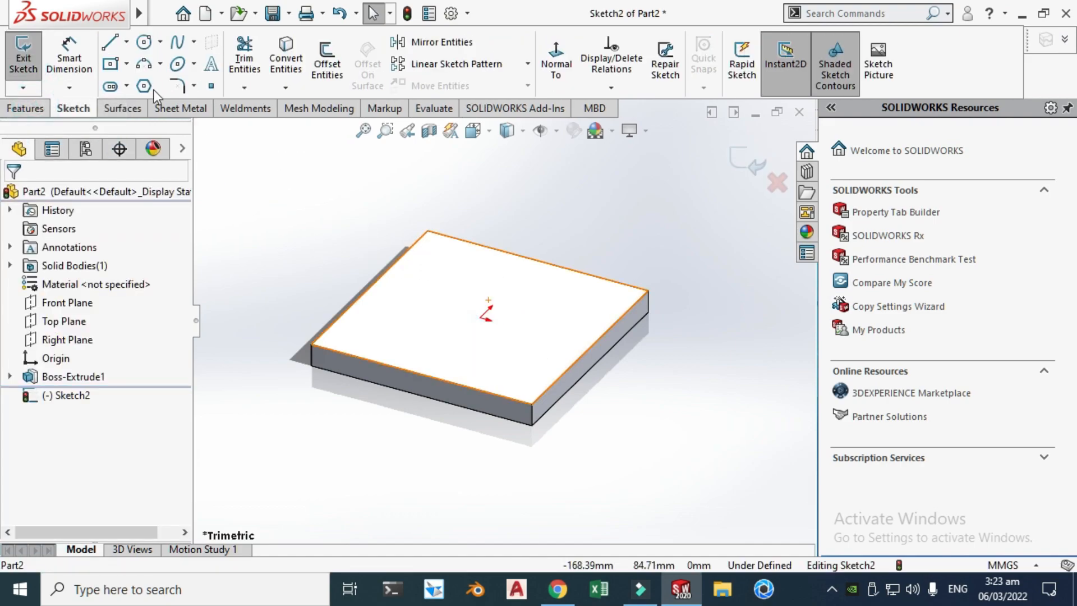
click(160, 43)
click(167, 62)
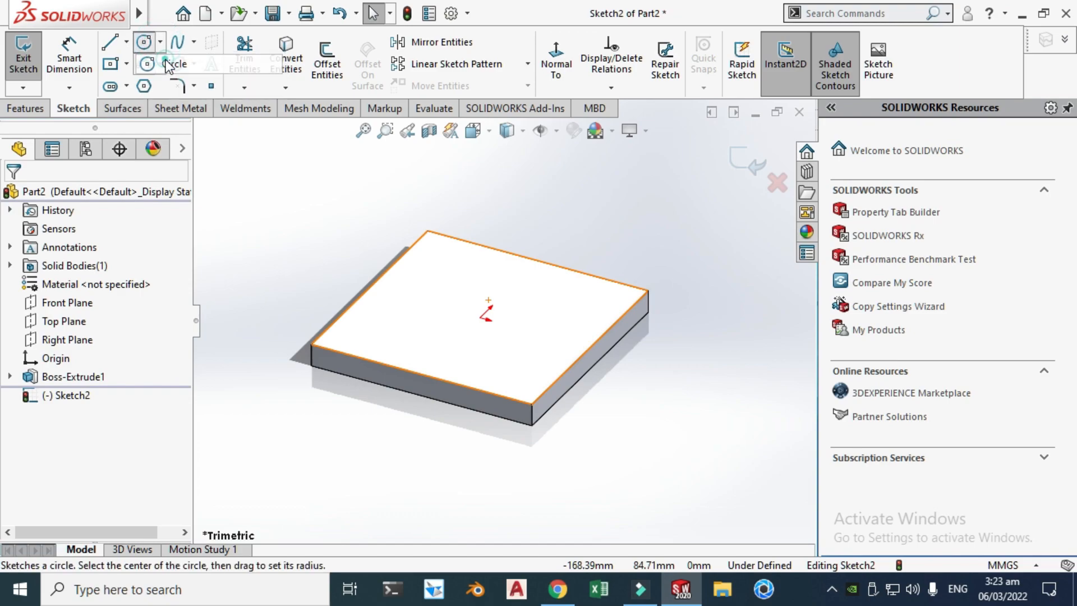
click(480, 318)
click(436, 342)
key(Escape)
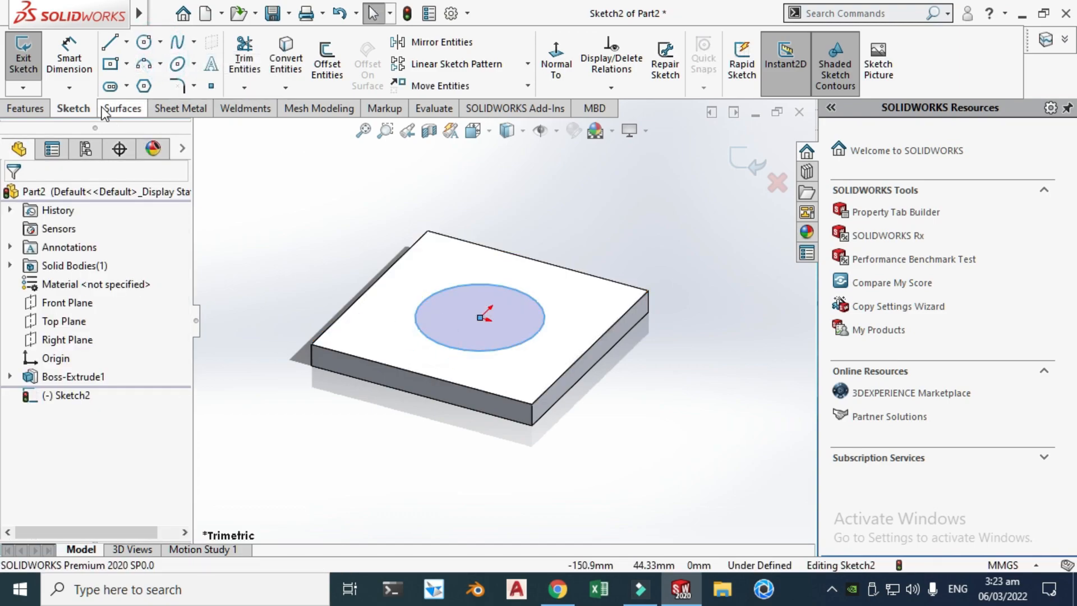
Step: Dimension the circle's diameter to 60 mm
click(71, 58)
click(445, 349)
click(348, 449)
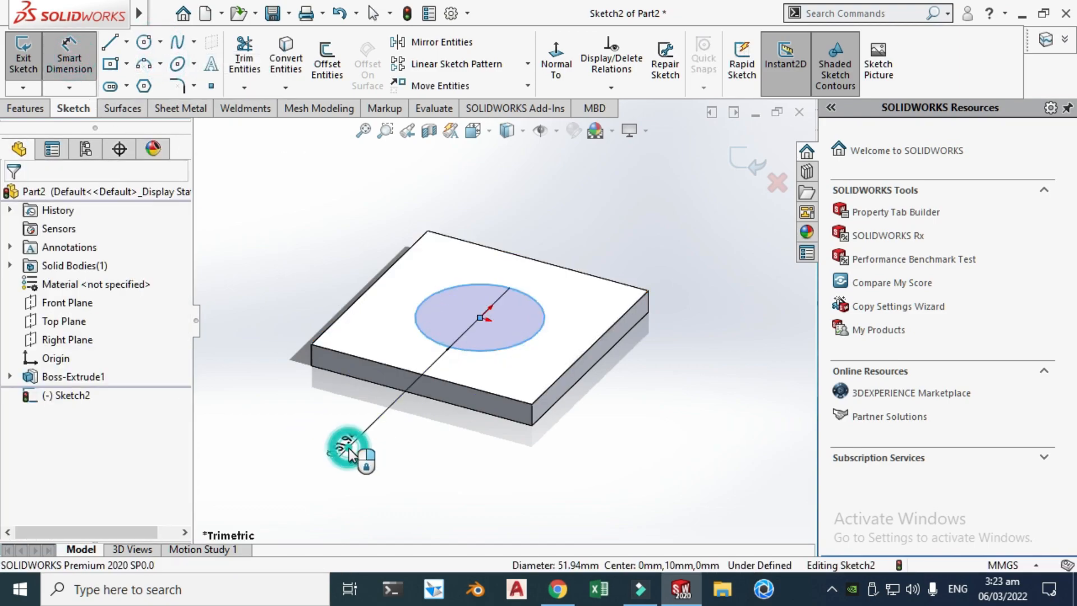
text(60)
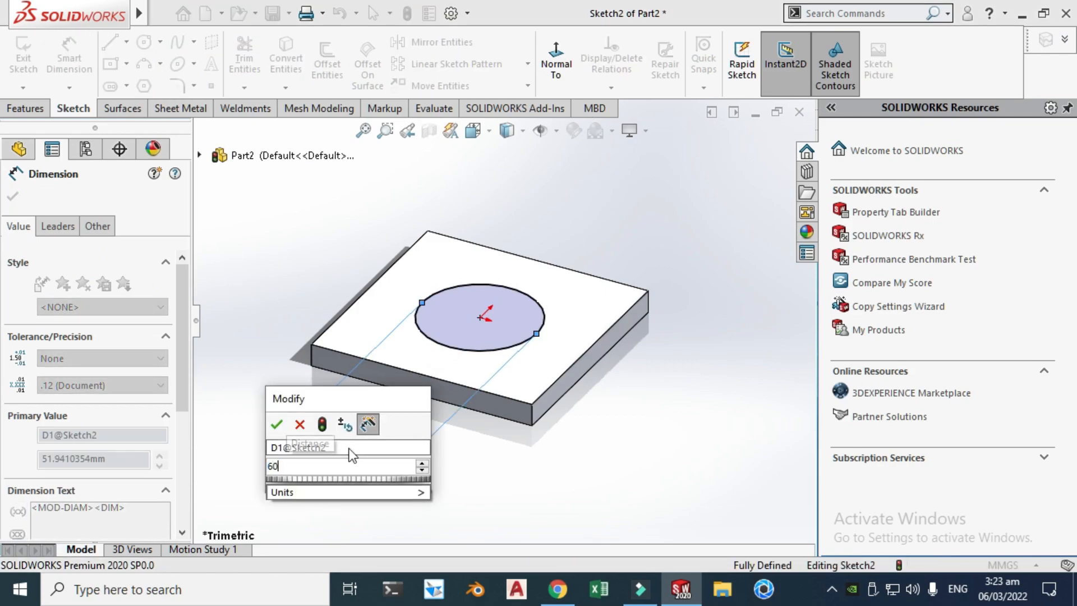
key(Return)
key(Escape)
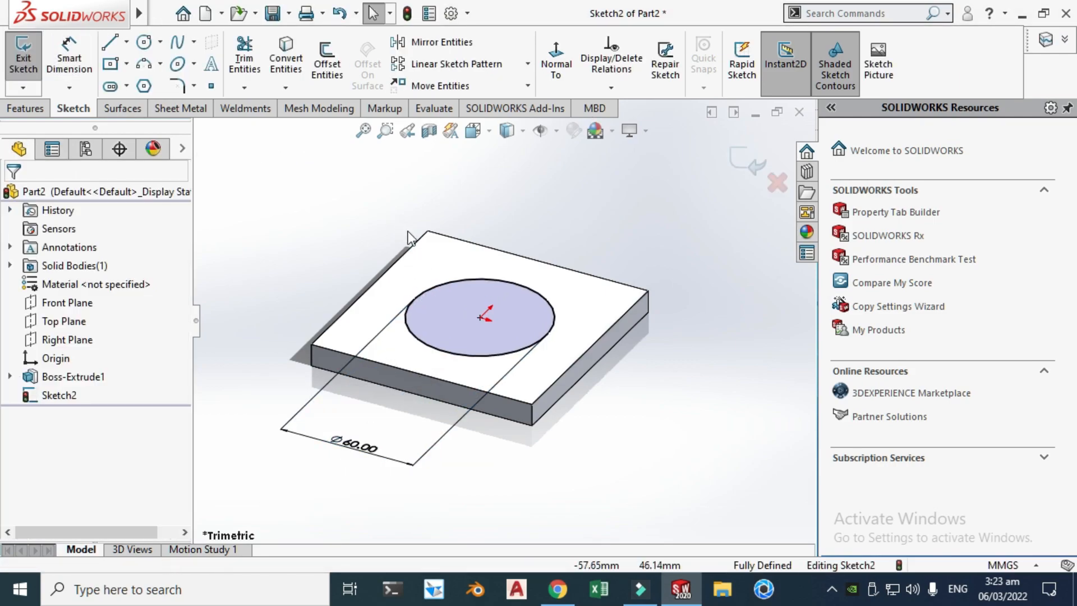
Step: Offset the 60 mm circle outward by 8 mm
click(327, 64)
click(406, 331)
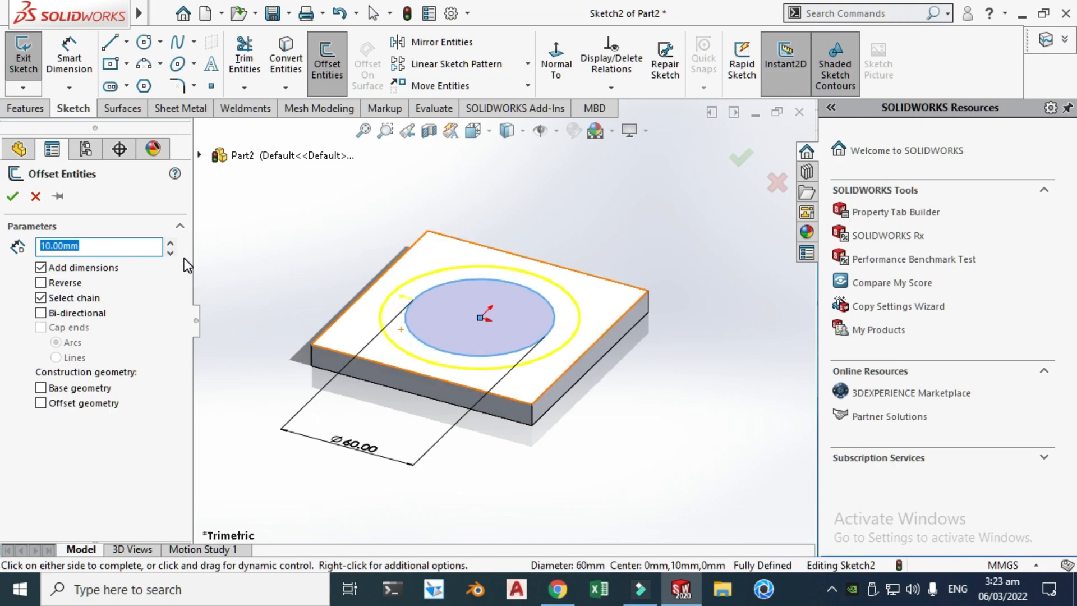
text(68)
key(Return)
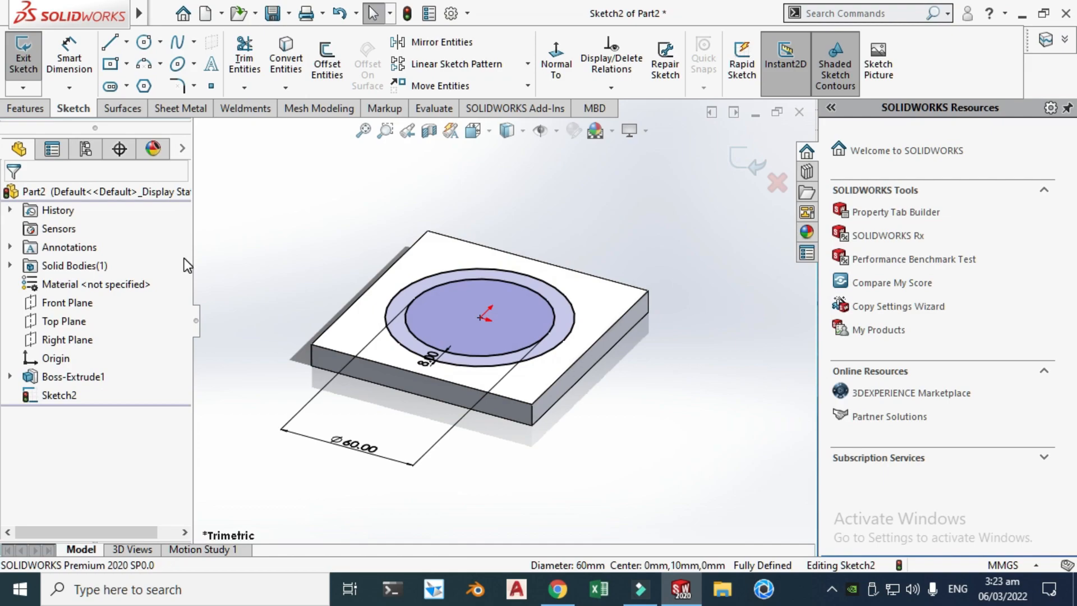
Step: Extrude the ring between the two circles 8 mm up from the plate, merged with it
click(25, 108)
click(35, 75)
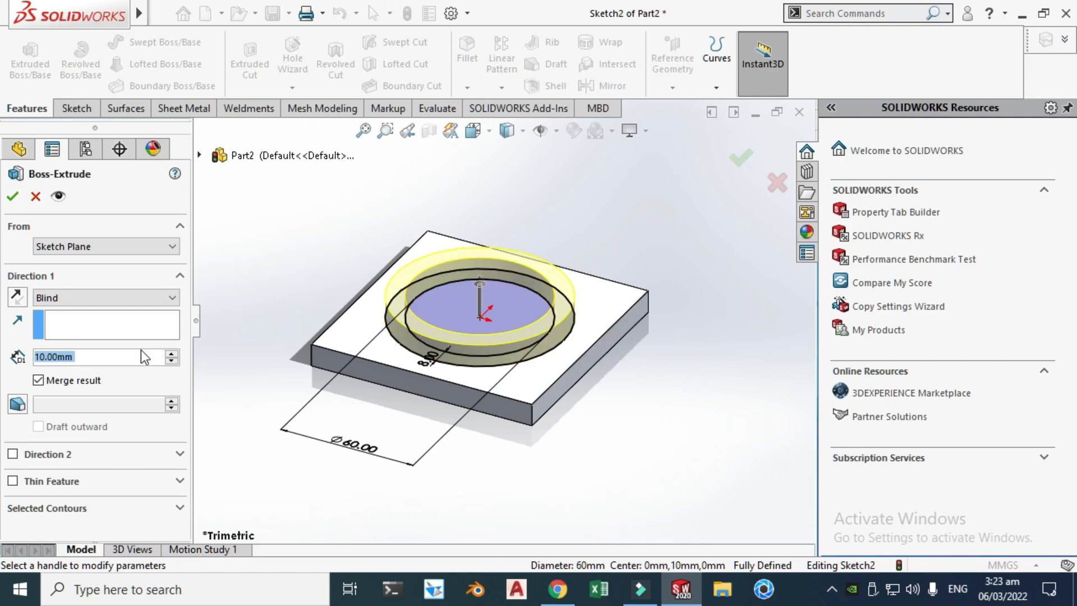
text(8)
key(Return)
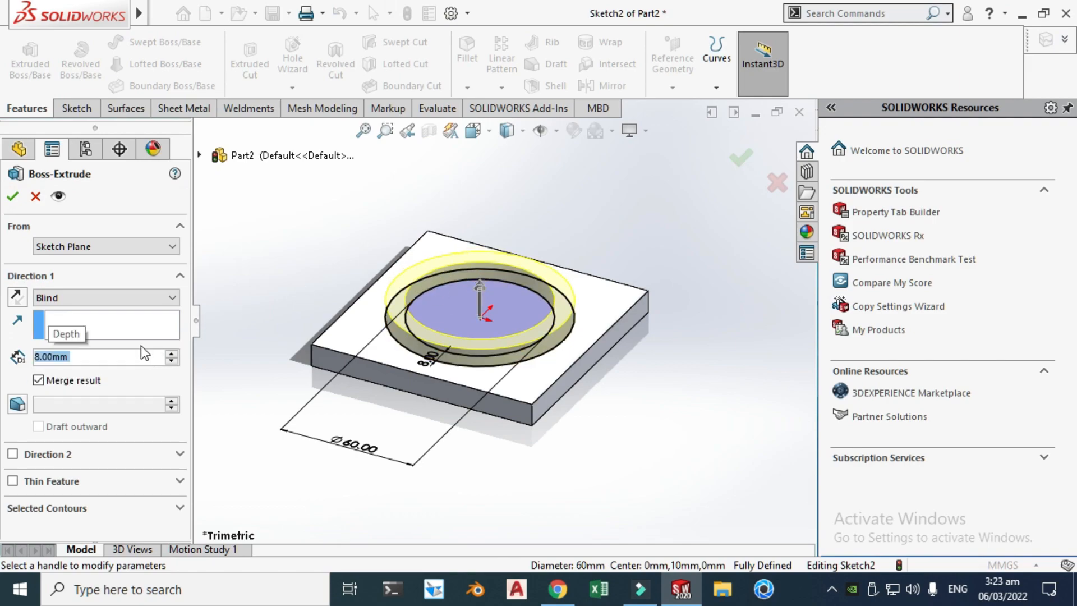
click(10, 197)
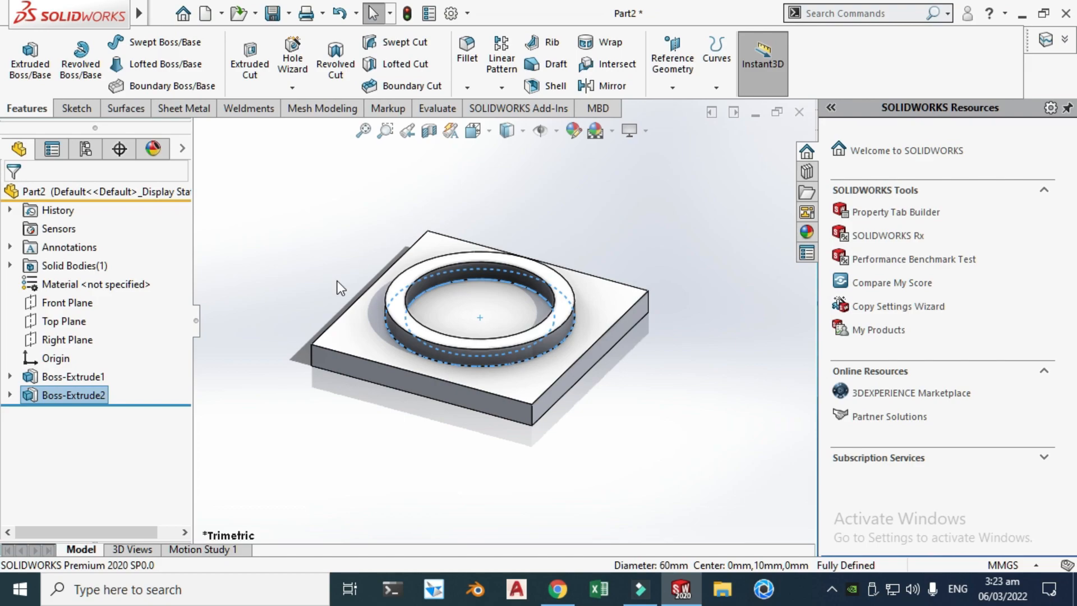
Step: Browse the appearance library to the Car category under Painted
scroll(517, 232, up, 2)
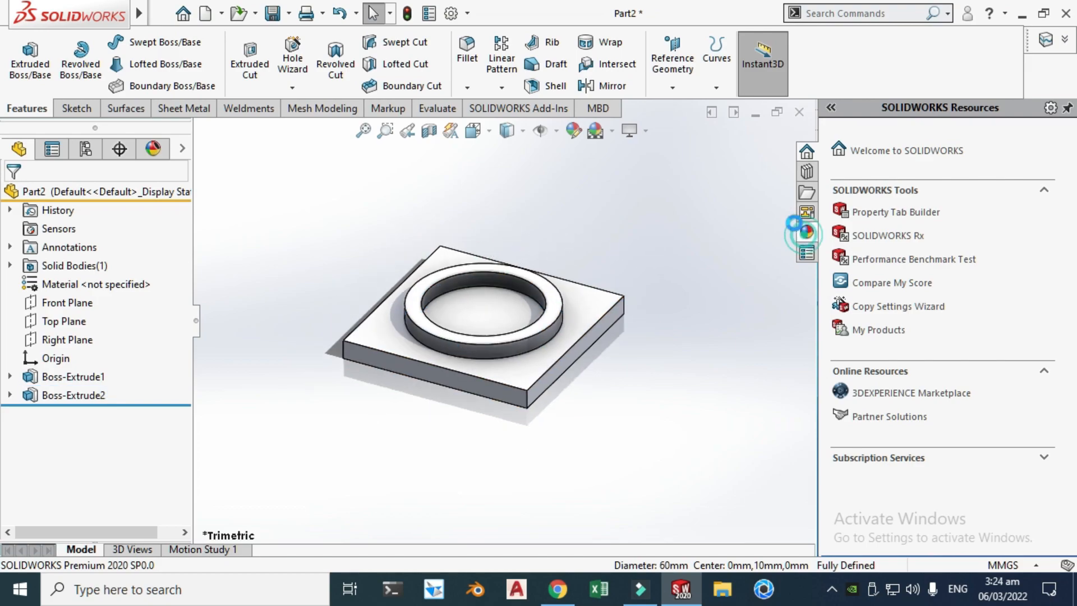
click(806, 232)
click(837, 163)
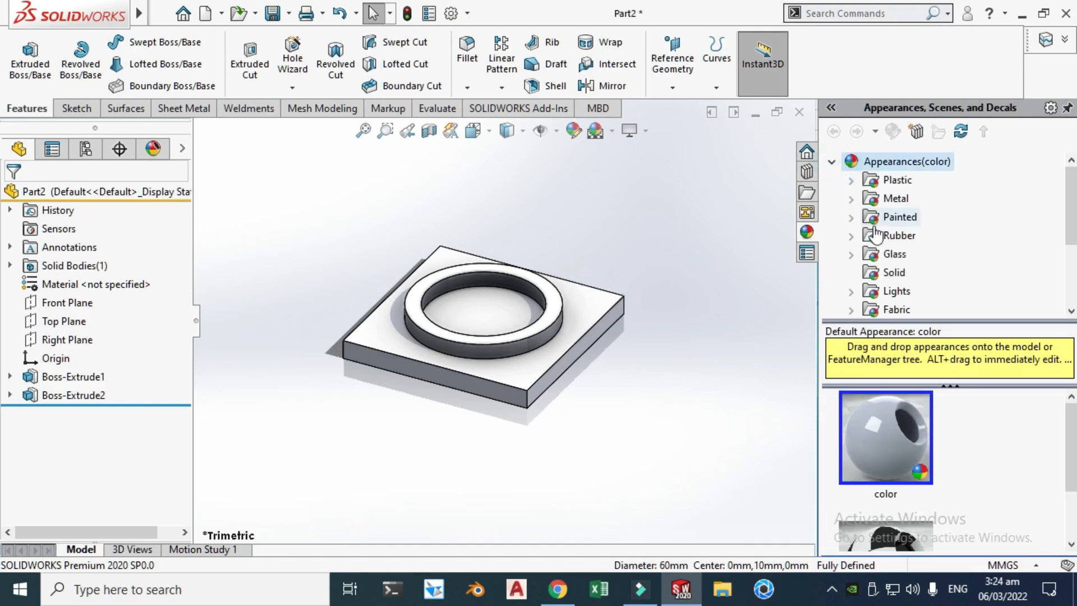
scroll(879, 236, down, 2)
scroll(885, 239, up, 1)
scroll(886, 239, up, 1)
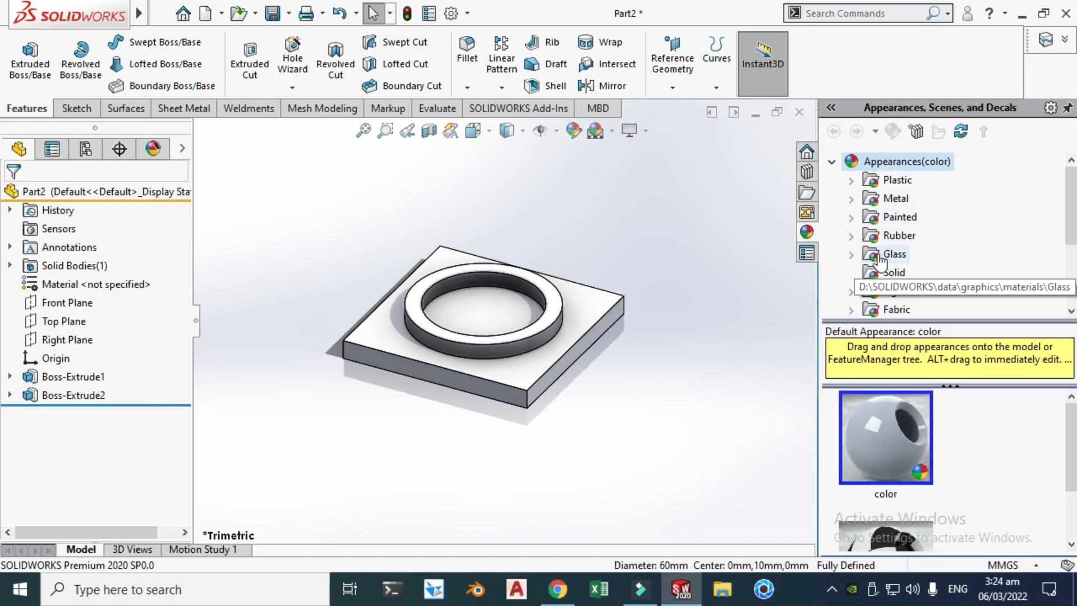
scroll(879, 252, down, 1)
click(852, 163)
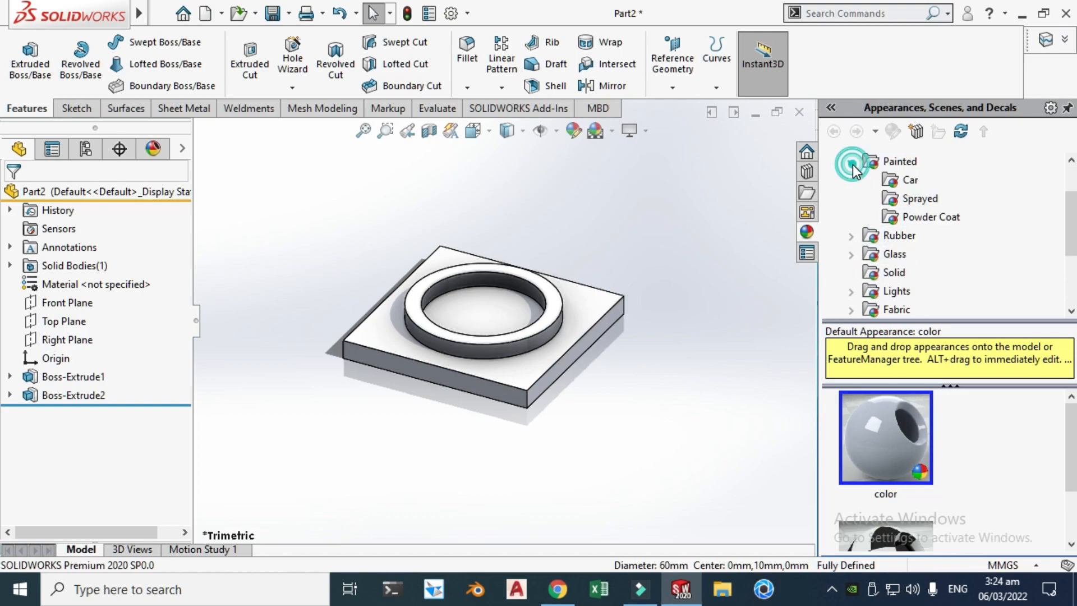
click(882, 181)
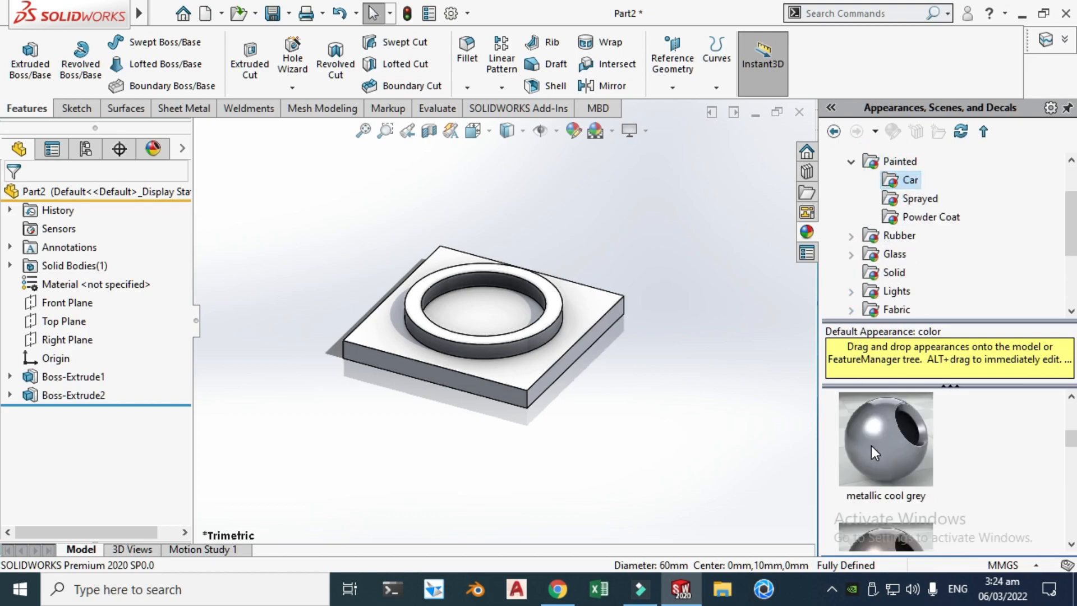
Step: Apply the gloss blue car paint appearance to the whole part
scroll(871, 447, down, 3)
click(871, 499)
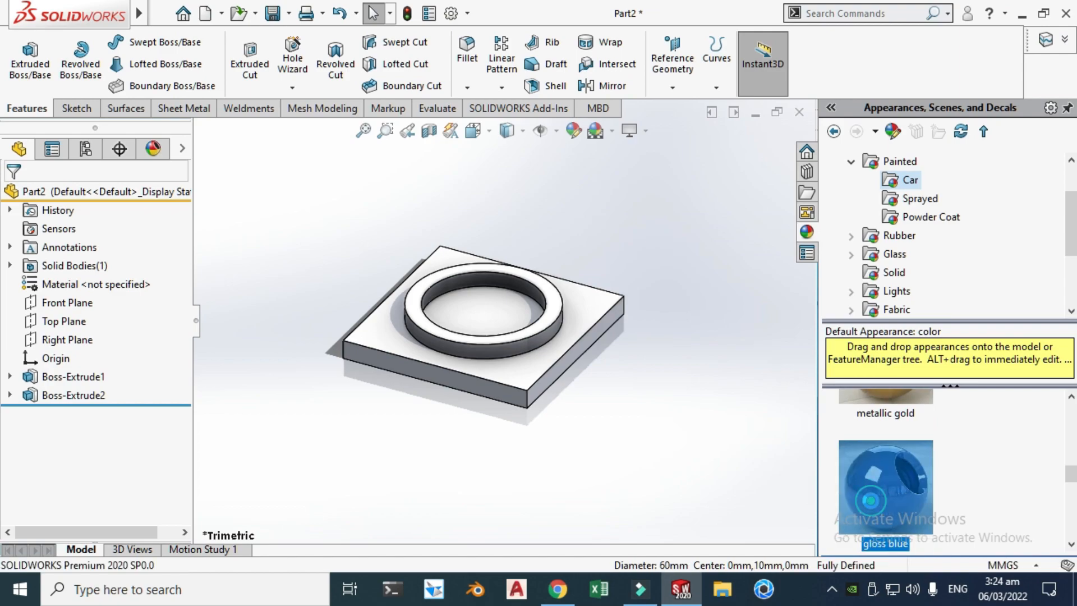
double_click(871, 501)
scroll(513, 288, down, 2)
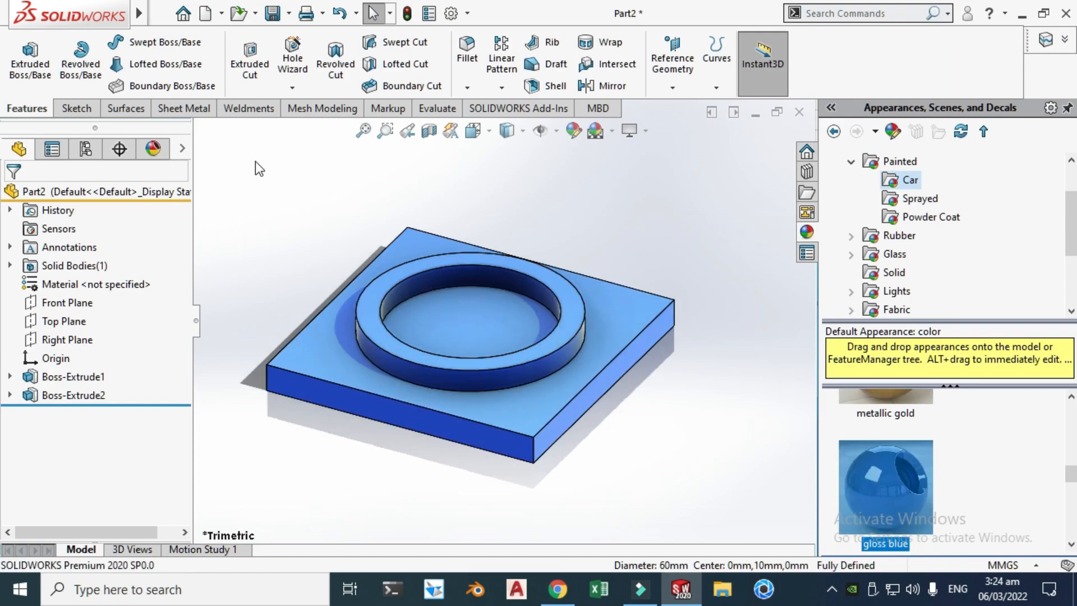
Step: Save the part as Base in the Spring Animation folder
click(289, 13)
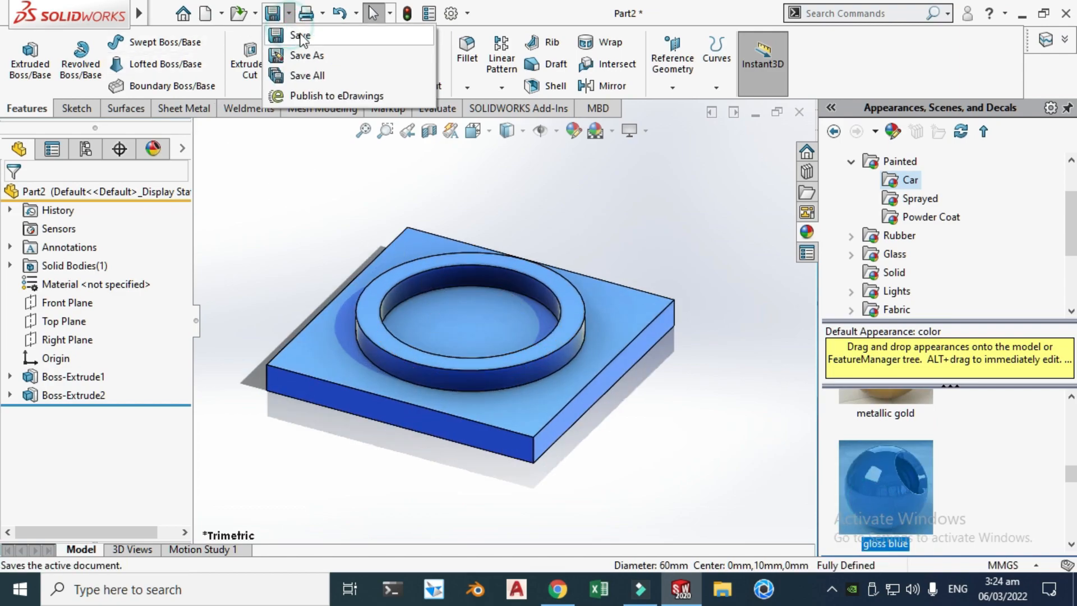
click(298, 32)
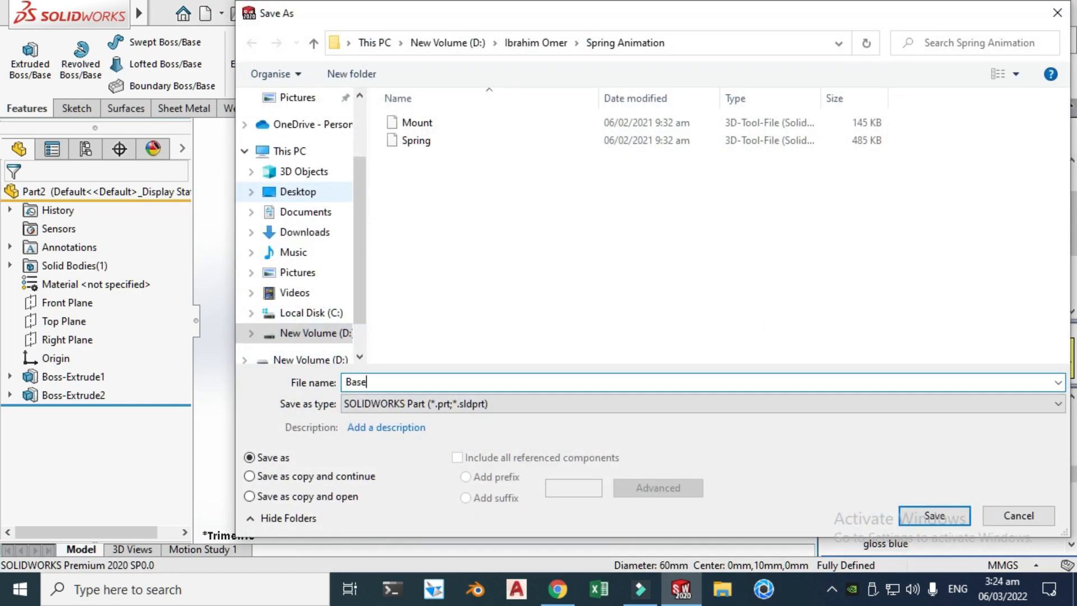
click(936, 514)
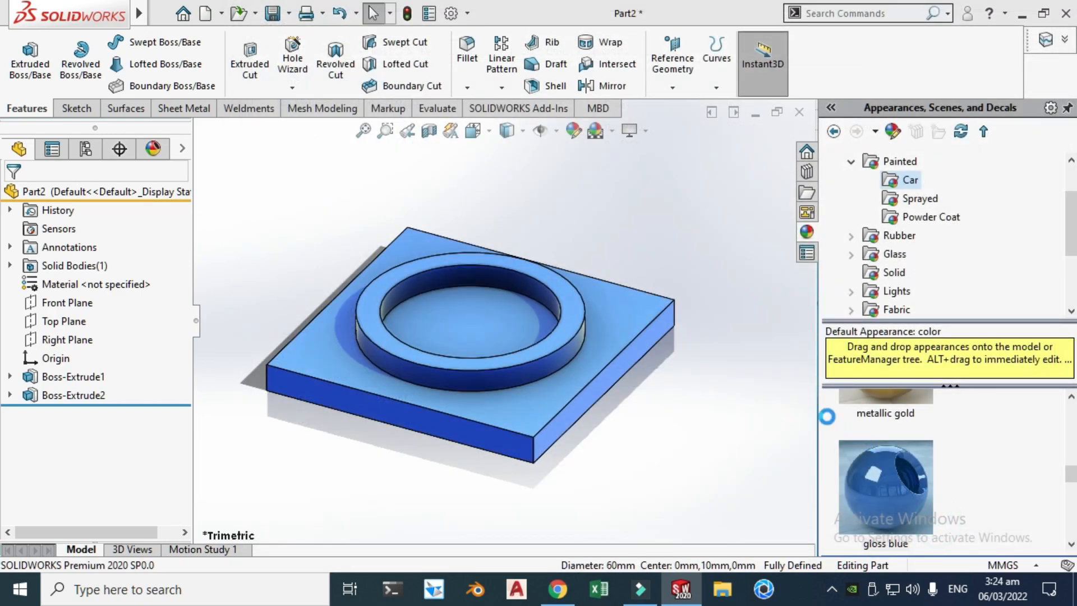
Step: Close the finished base part and create a new part document
click(800, 112)
click(206, 13)
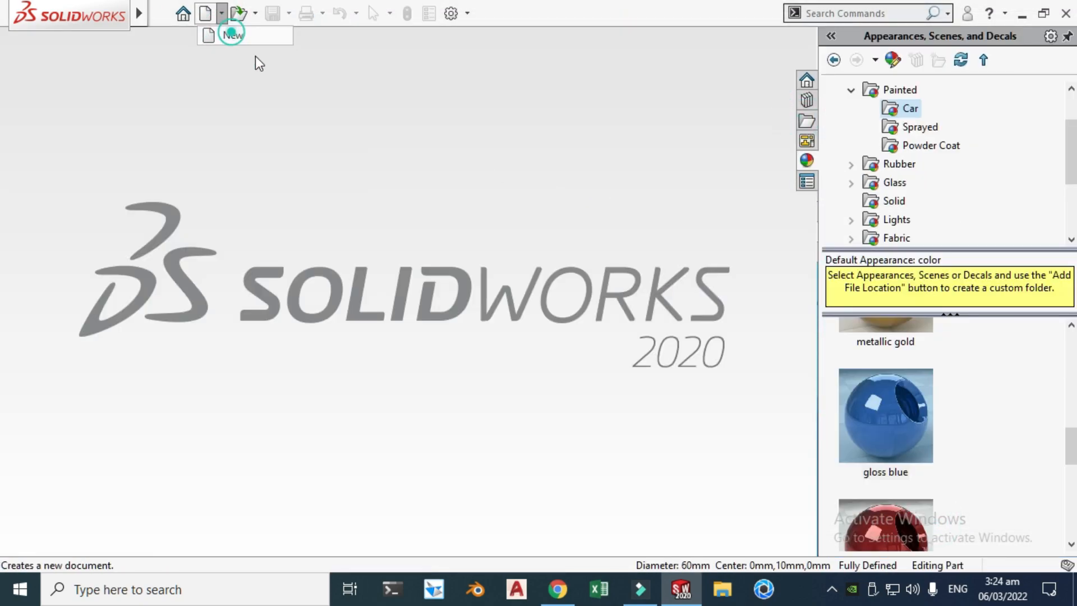
double_click(164, 234)
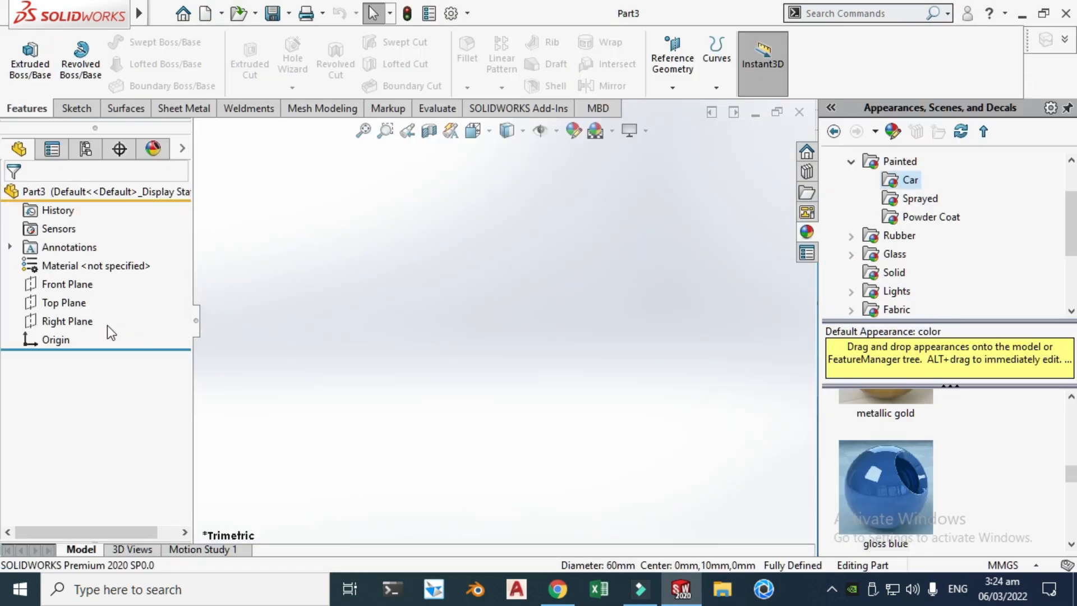
Step: Sketch a circle about 19 mm in diameter on the Front Plane, about 55 mm left of the origin and level with it
click(67, 284)
click(96, 257)
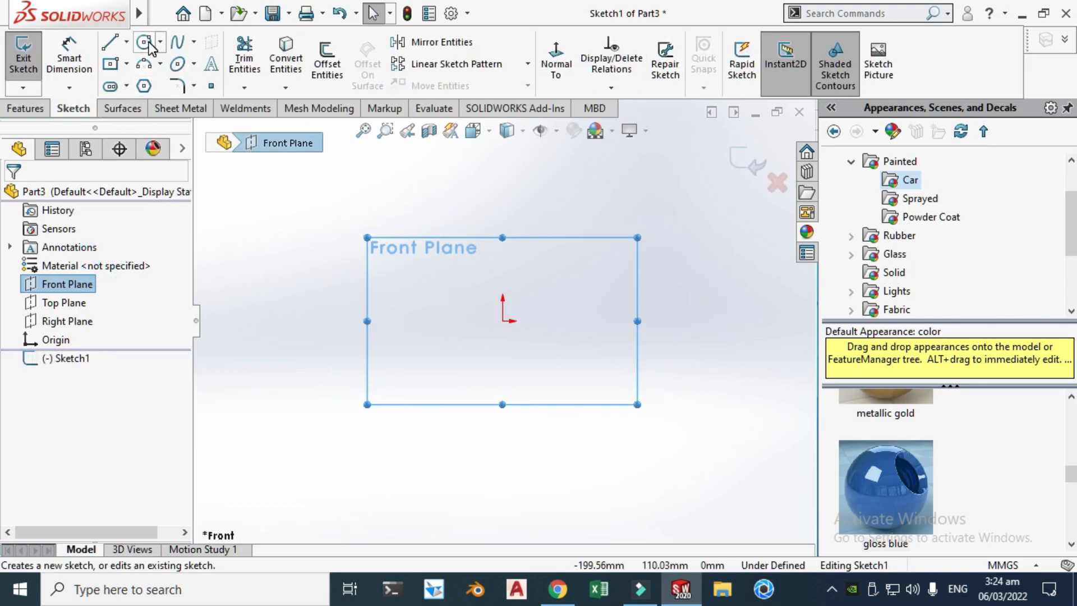
click(147, 43)
click(419, 321)
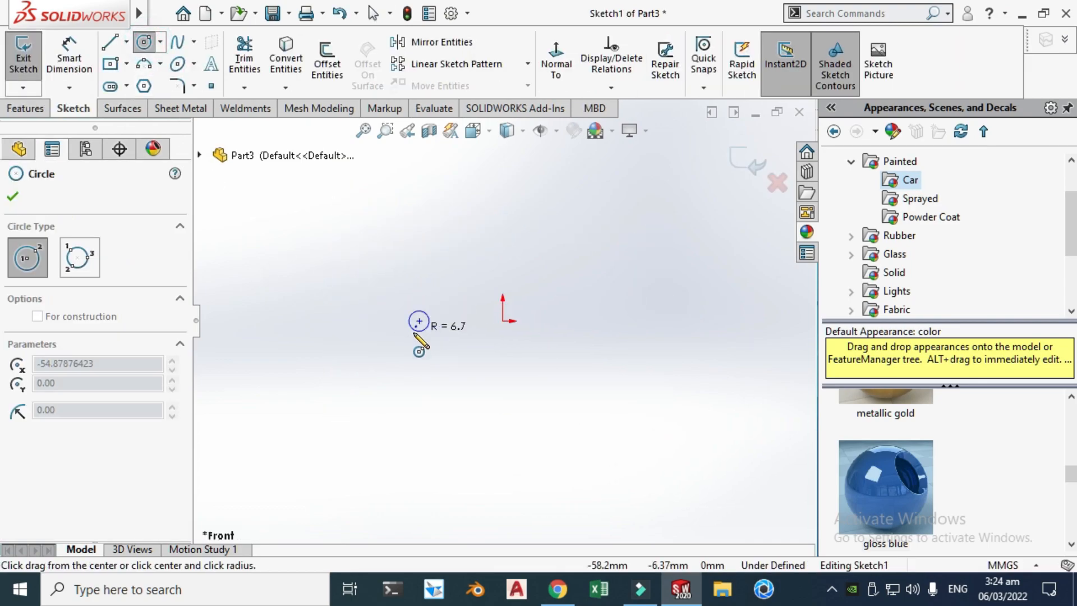
click(413, 335)
key(Escape)
Step: Dimension the circle's diameter and set it to 7 mm
click(72, 55)
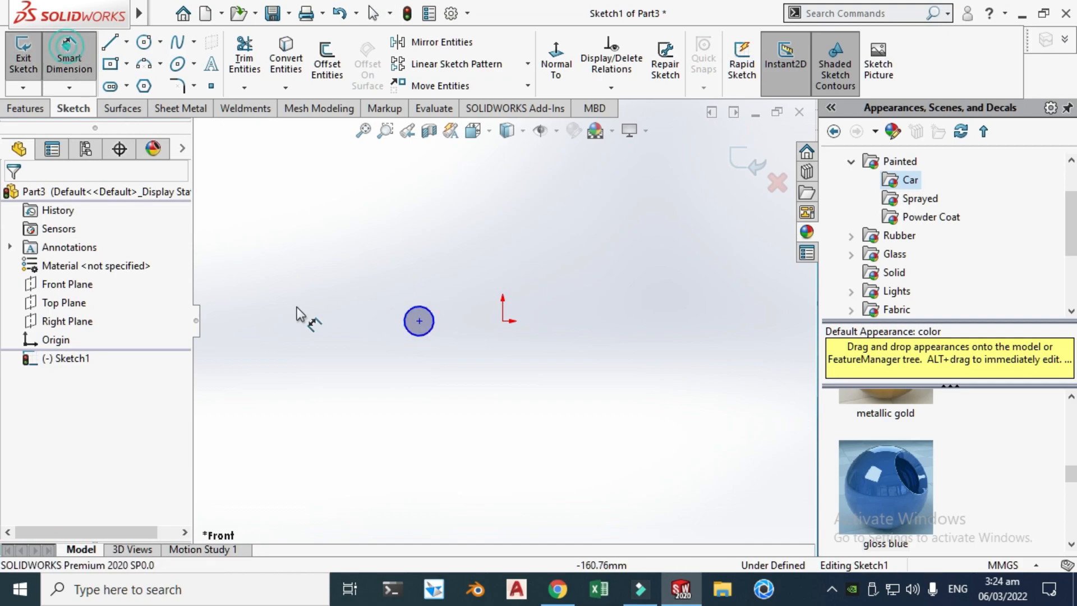
click(417, 337)
click(365, 381)
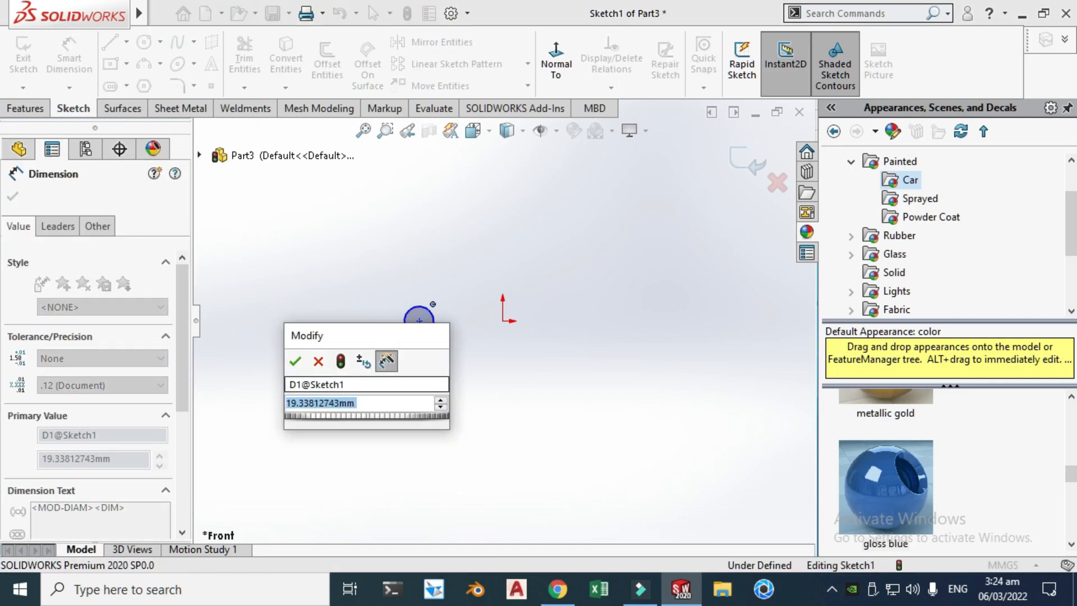
text(7)
key(Return)
key(Escape)
key(Escape)
scroll(425, 340, down, 3)
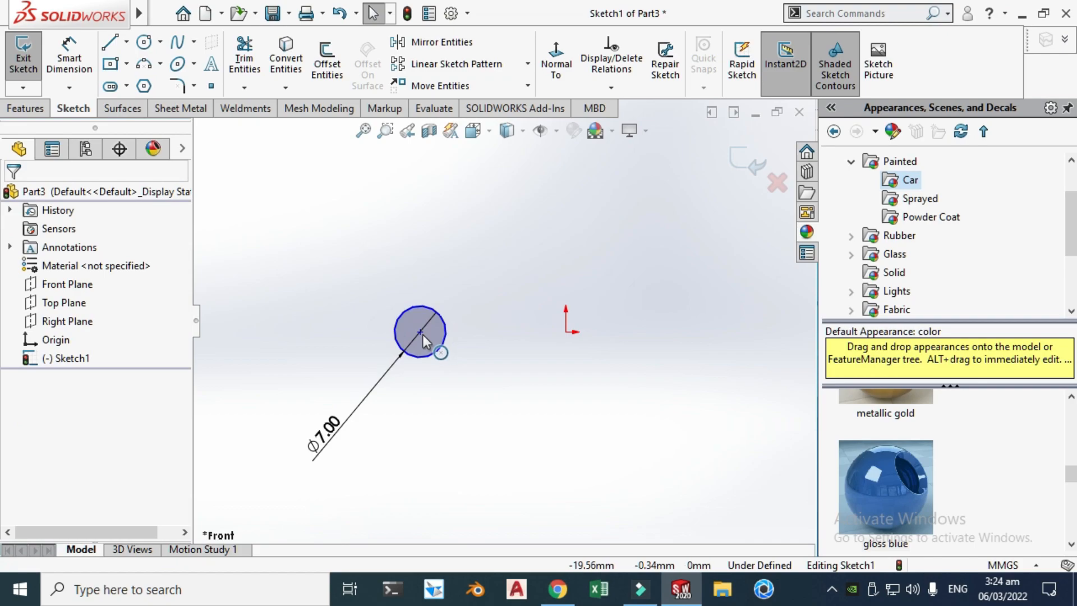
Step: Add a horizontal relation between the circle's centre point and the origin
click(421, 332)
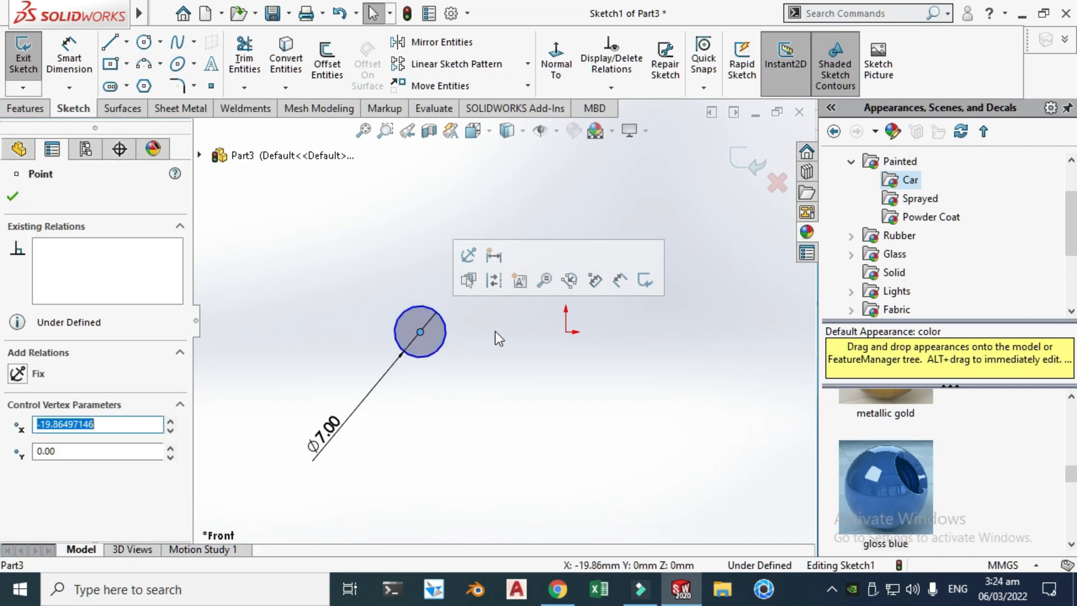
ctrl+click(565, 332)
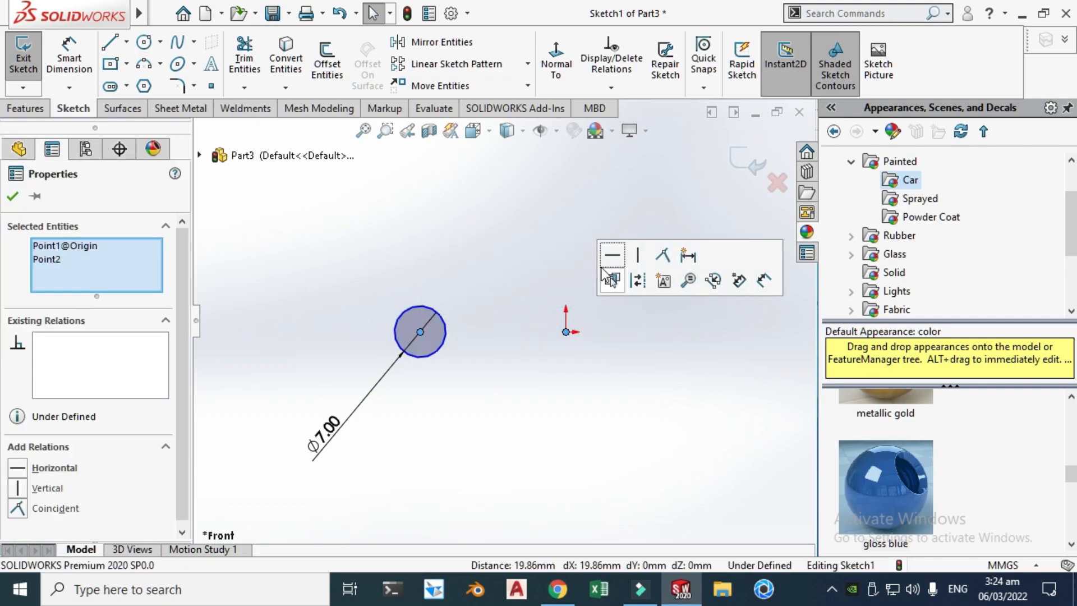
click(611, 257)
Step: Dimension the circle's centre 25 mm from the origin and exit the sketch
click(72, 56)
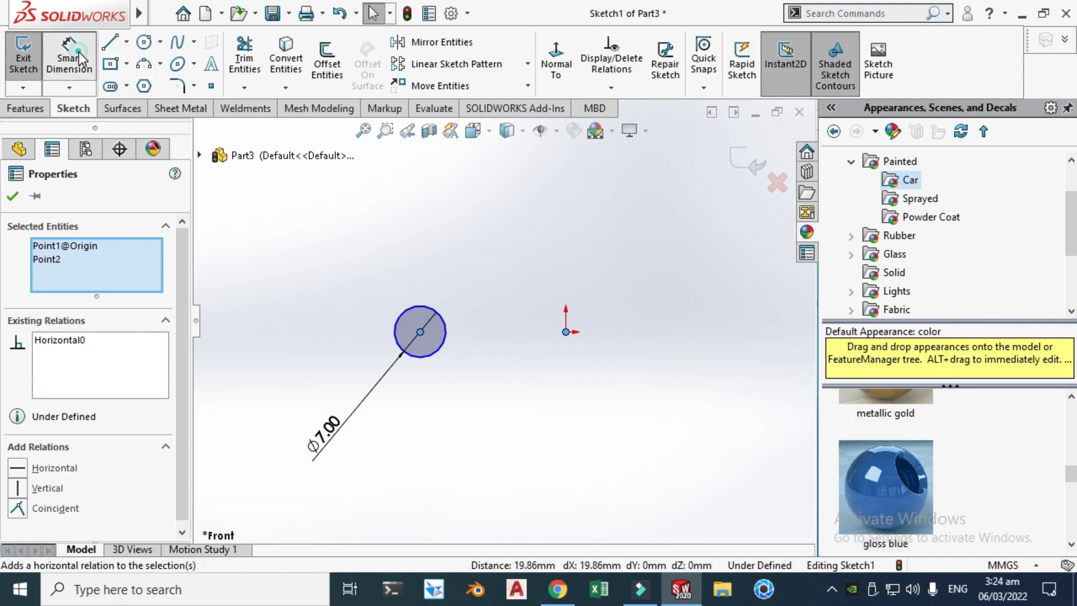
click(565, 332)
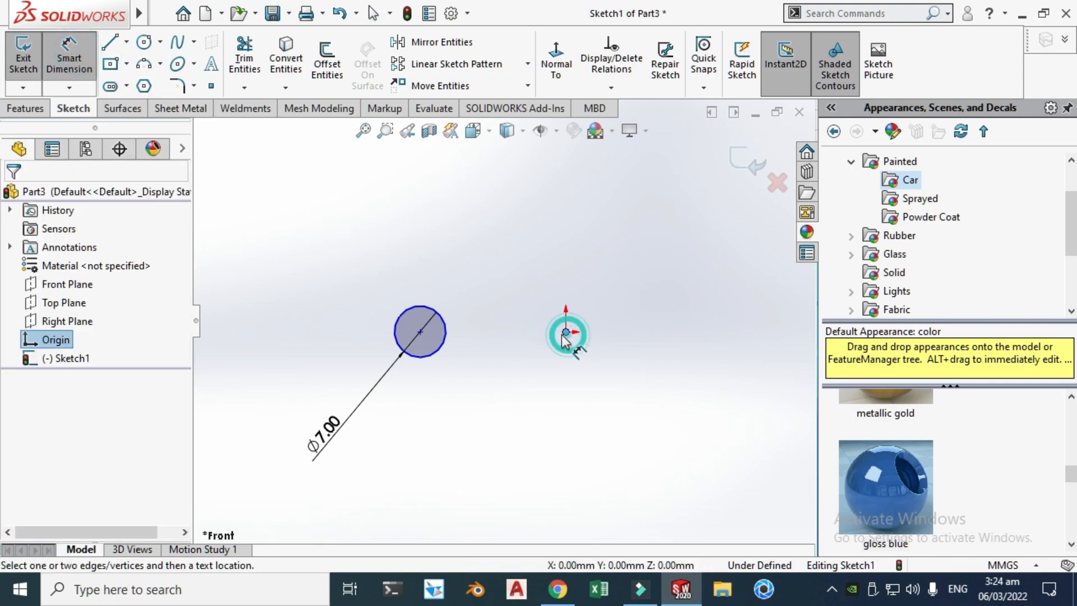
click(420, 332)
click(481, 406)
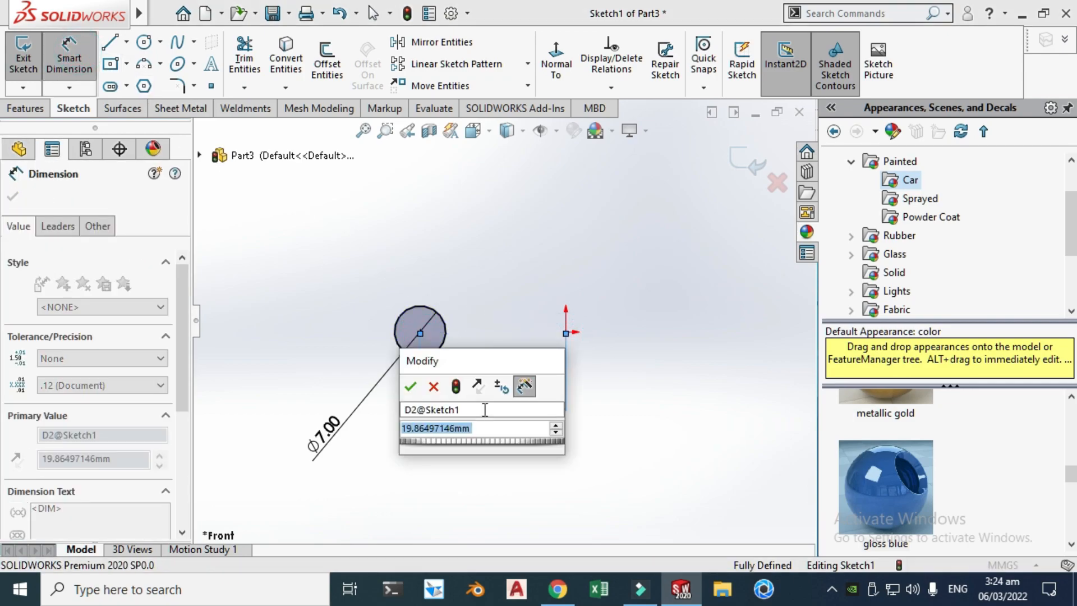
text(25)
key(Return)
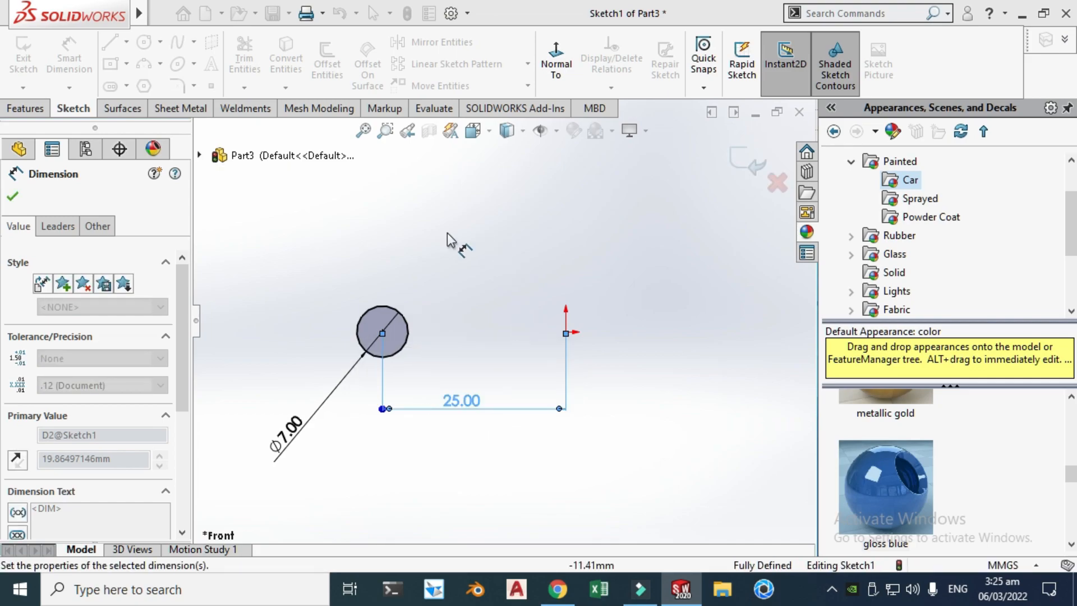
key(Escape)
scroll(476, 254, up, 4)
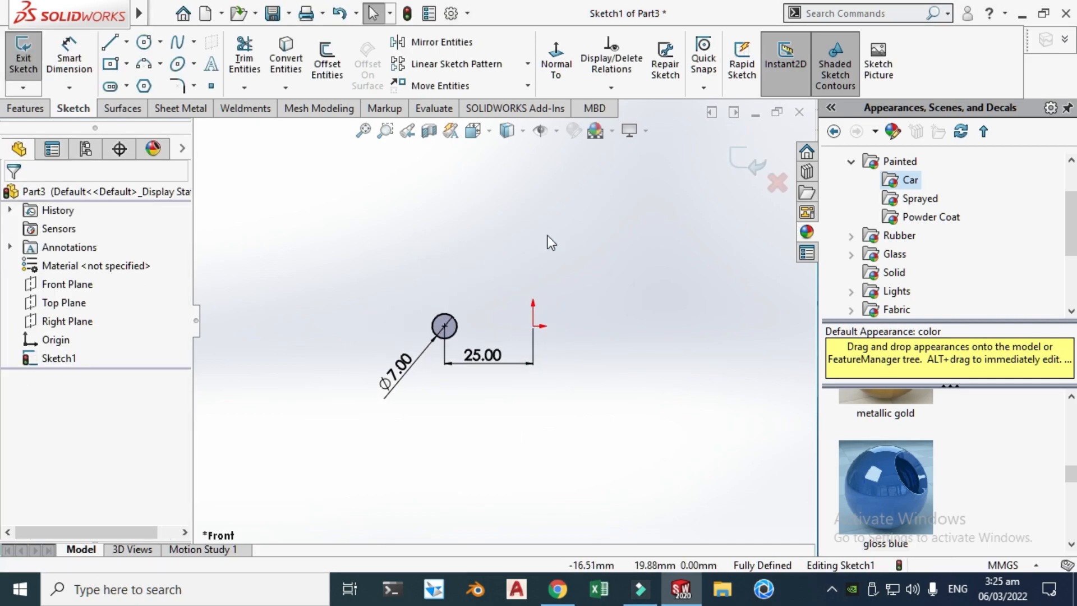
click(753, 164)
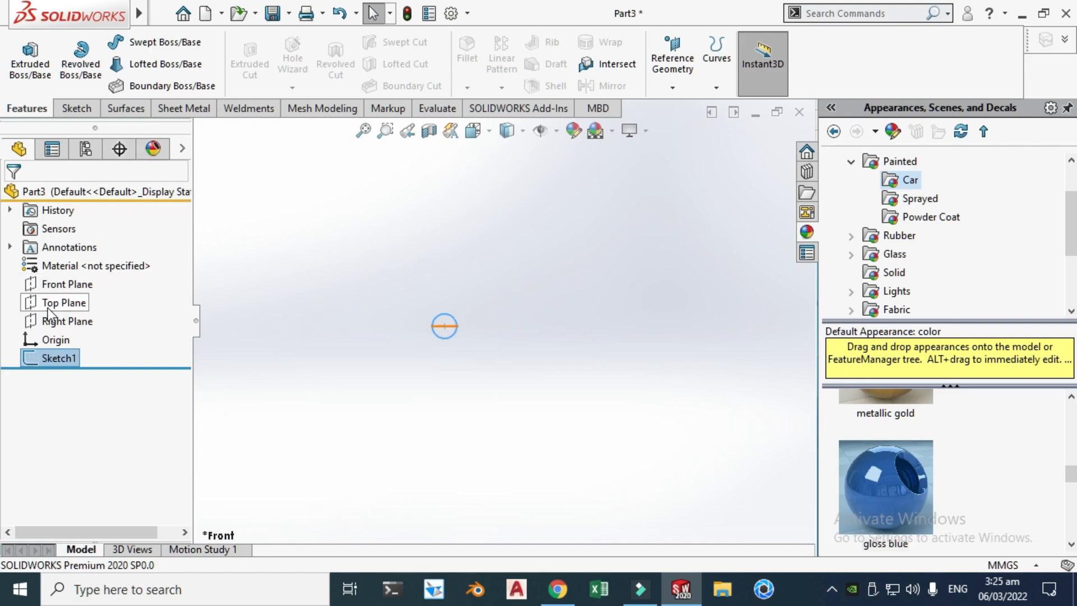
Step: Sketch a vertical line straight up from the origin in a new sketch on the Front Plane, and exit the sketch
click(69, 286)
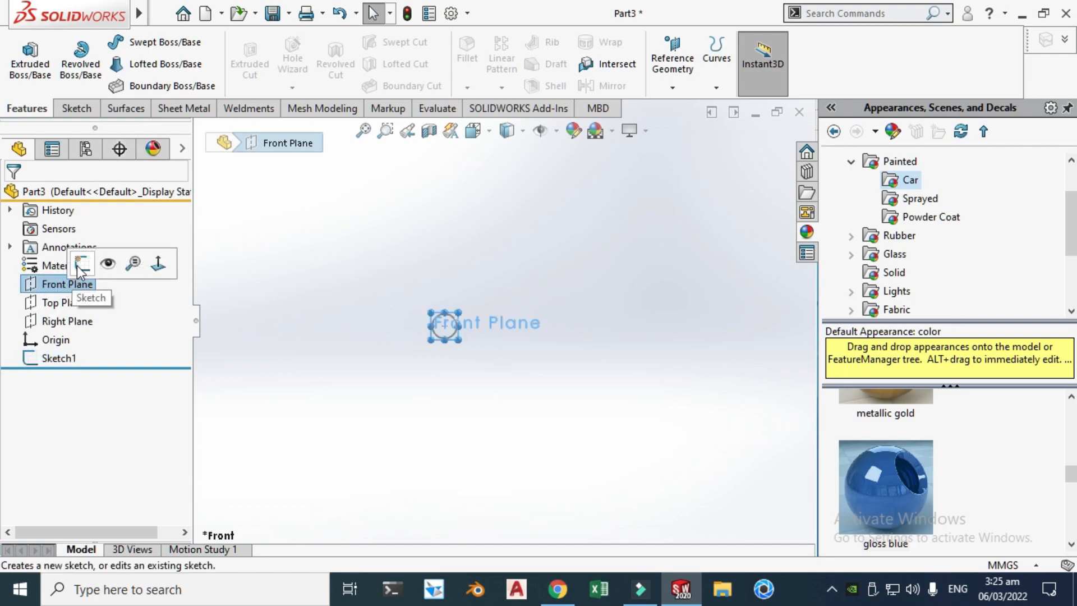
click(82, 263)
click(127, 42)
click(137, 65)
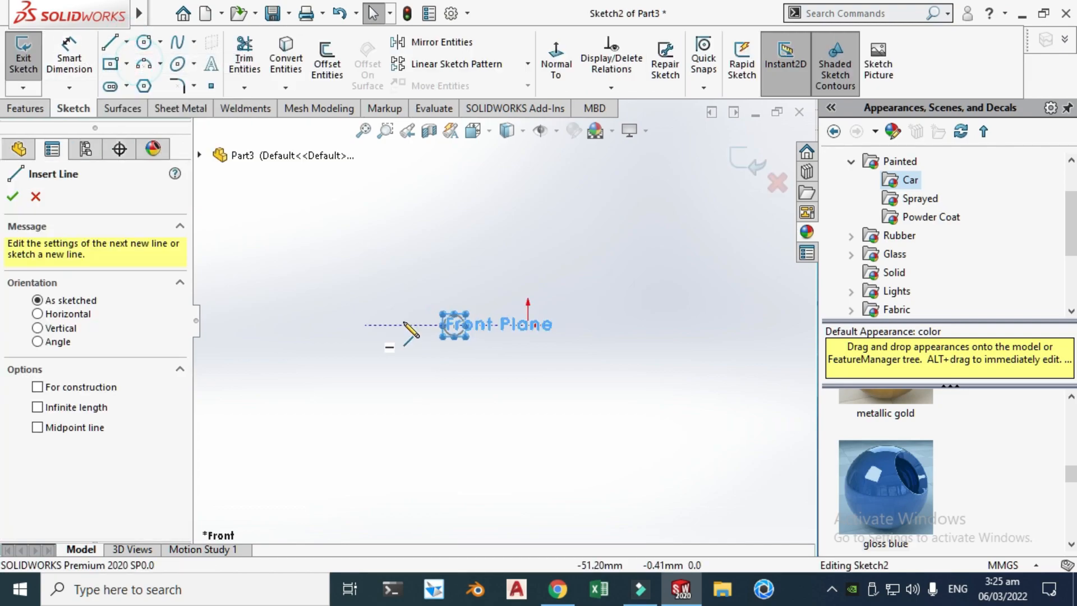
click(509, 384)
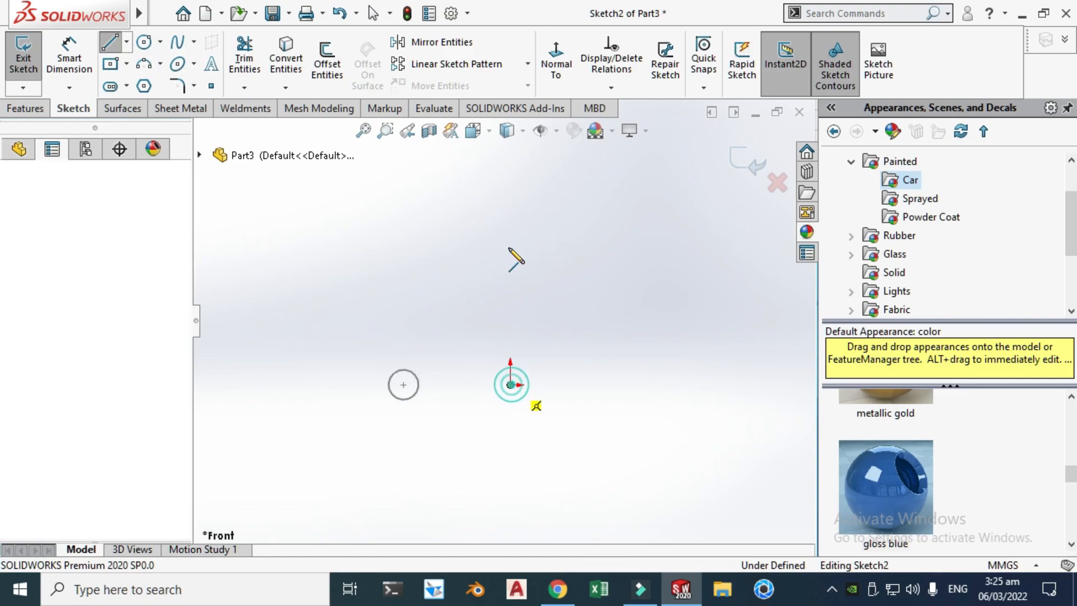
scroll(501, 213, up, 6)
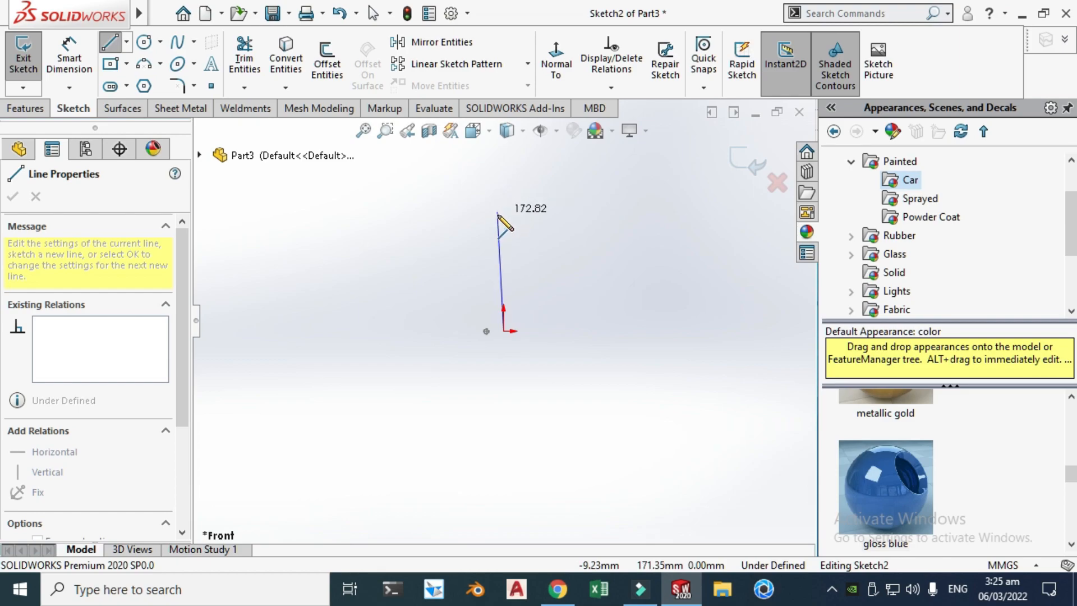
click(504, 245)
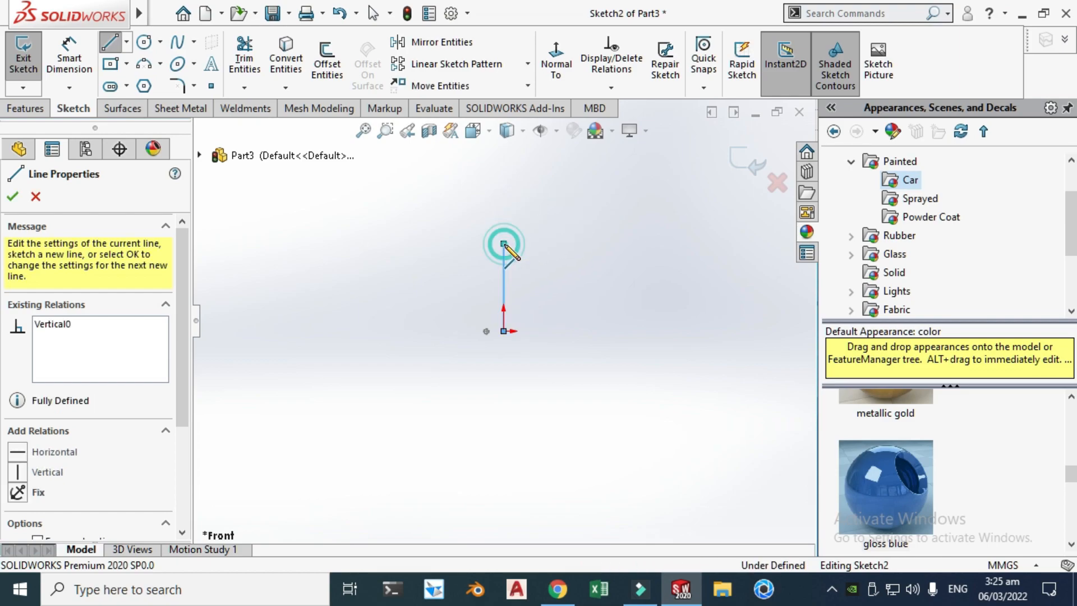
key(Escape)
scroll(494, 258, down, 3)
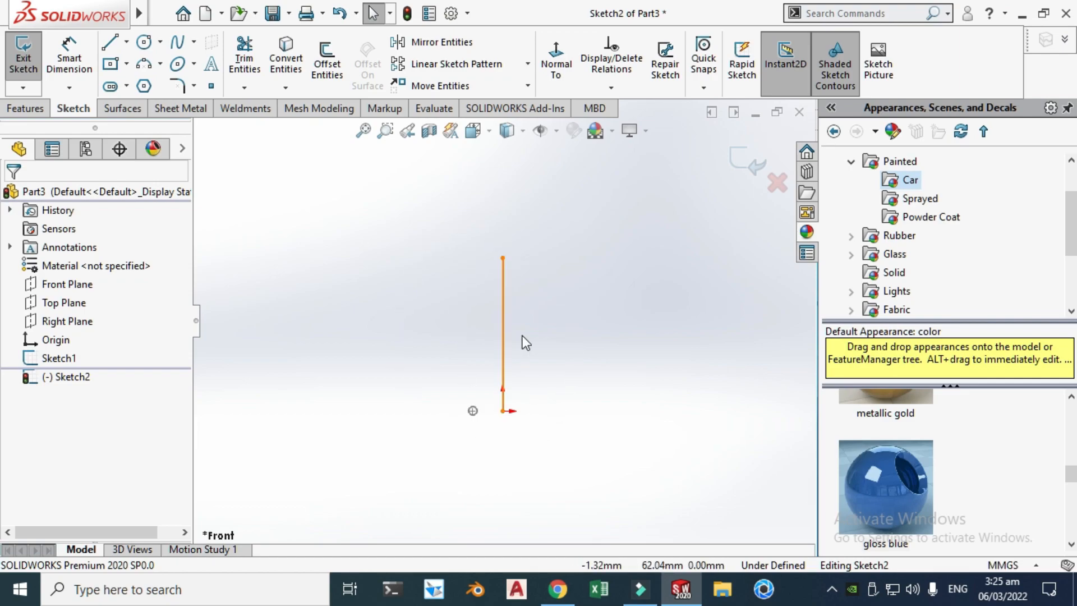
click(750, 159)
click(641, 238)
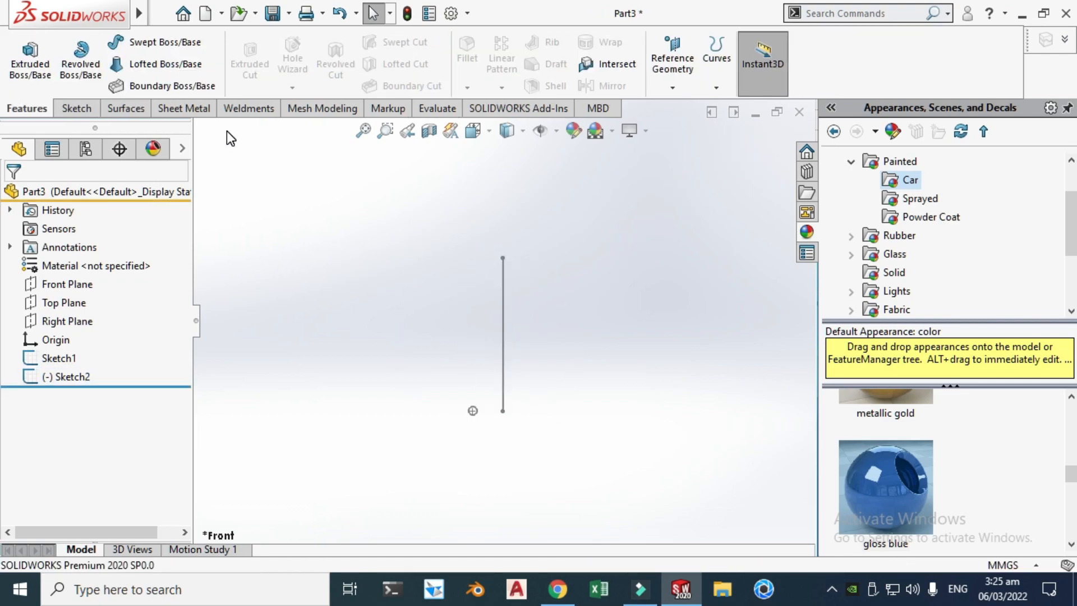
Step: Start a Swept Boss/Base with the circle sketch as the profile and the vertical line sketch as the path
click(163, 45)
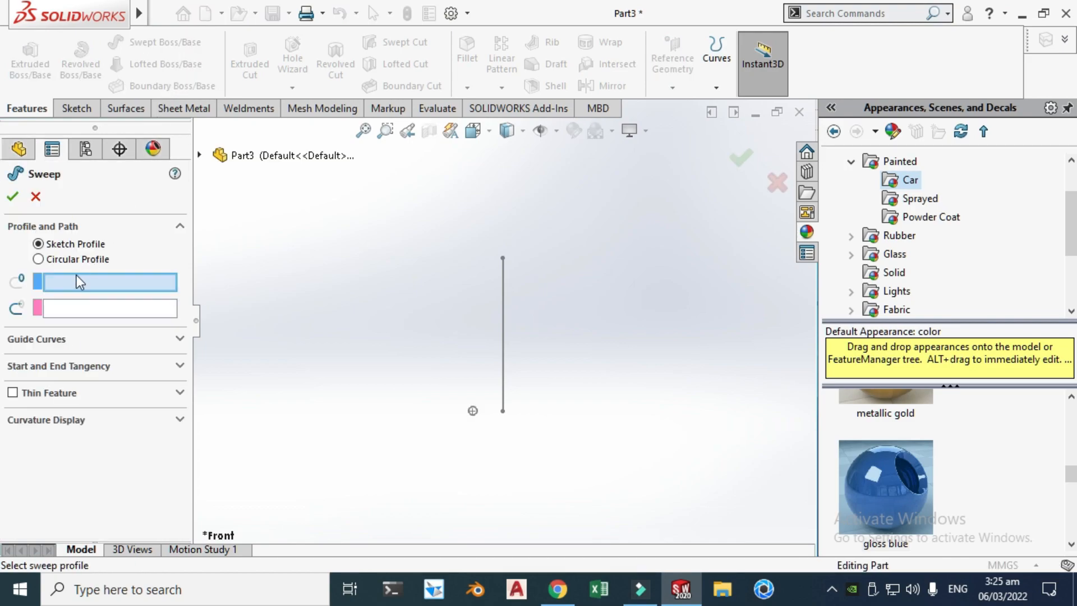
scroll(367, 404, down, 3)
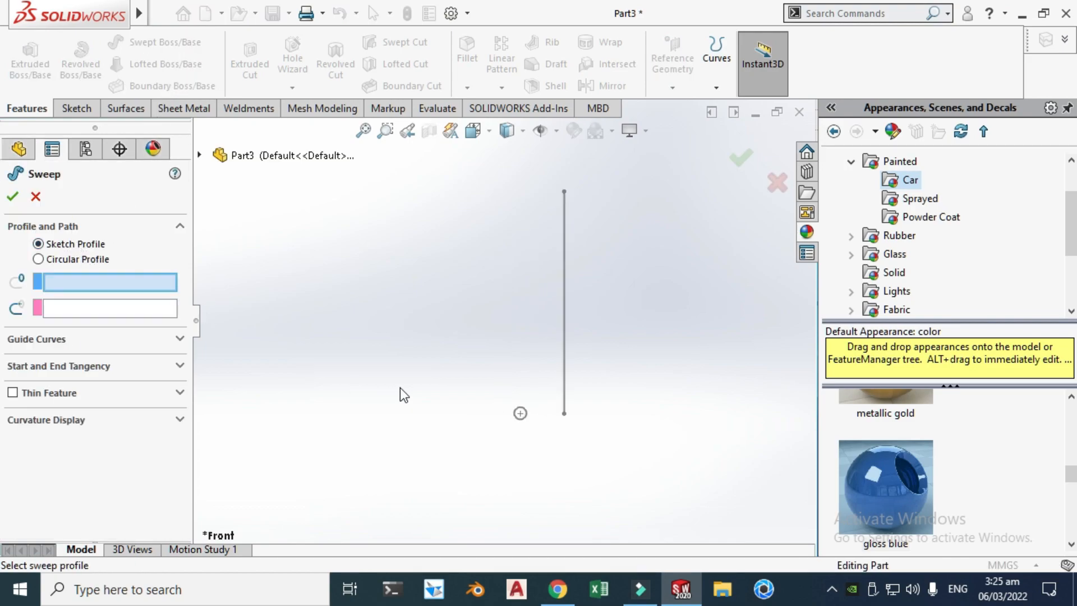
click(552, 428)
scroll(500, 319, up, 1)
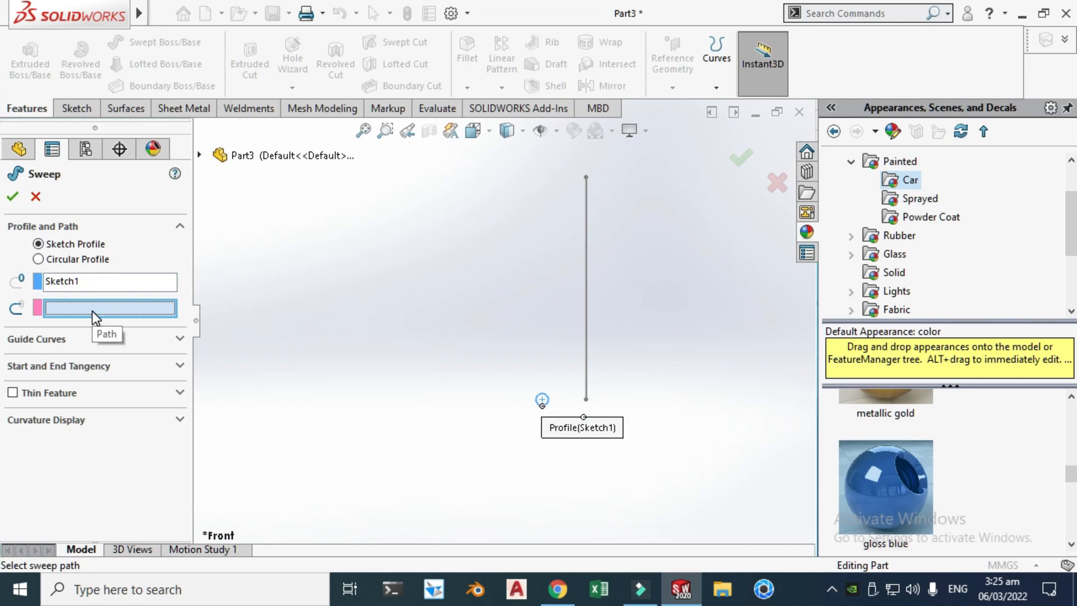
click(583, 275)
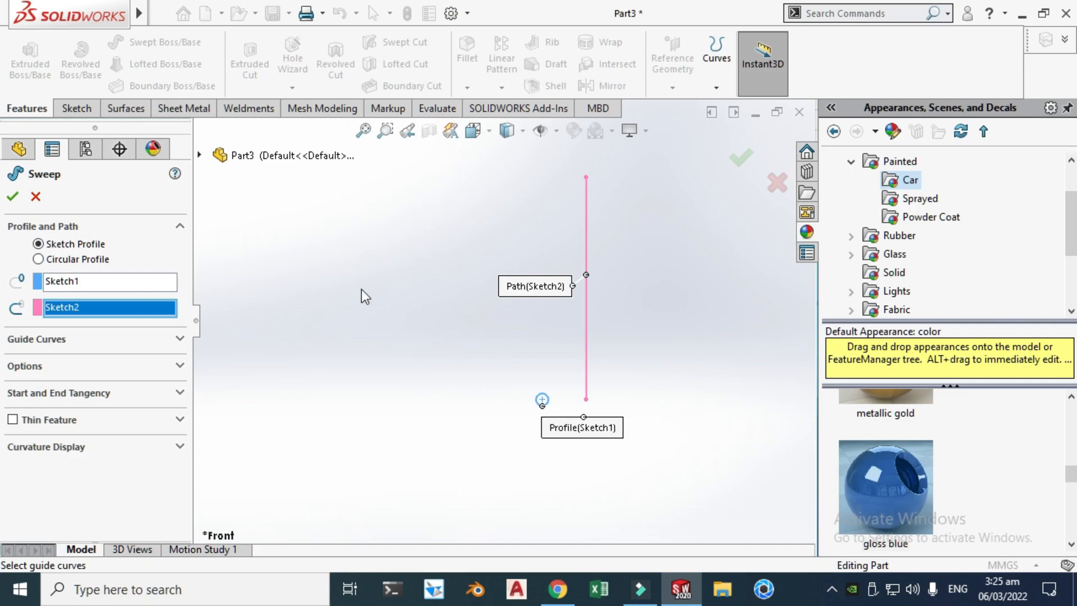
Step: Set the sweep's profile twist to Specify Twist Value with the twist controlled in revolutions
click(33, 366)
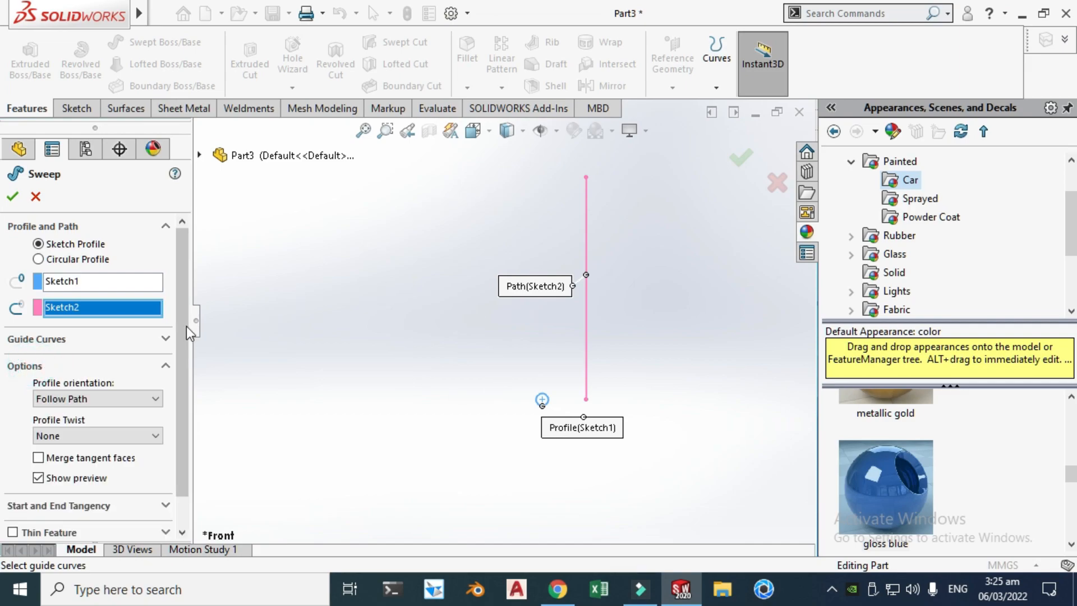
click(93, 432)
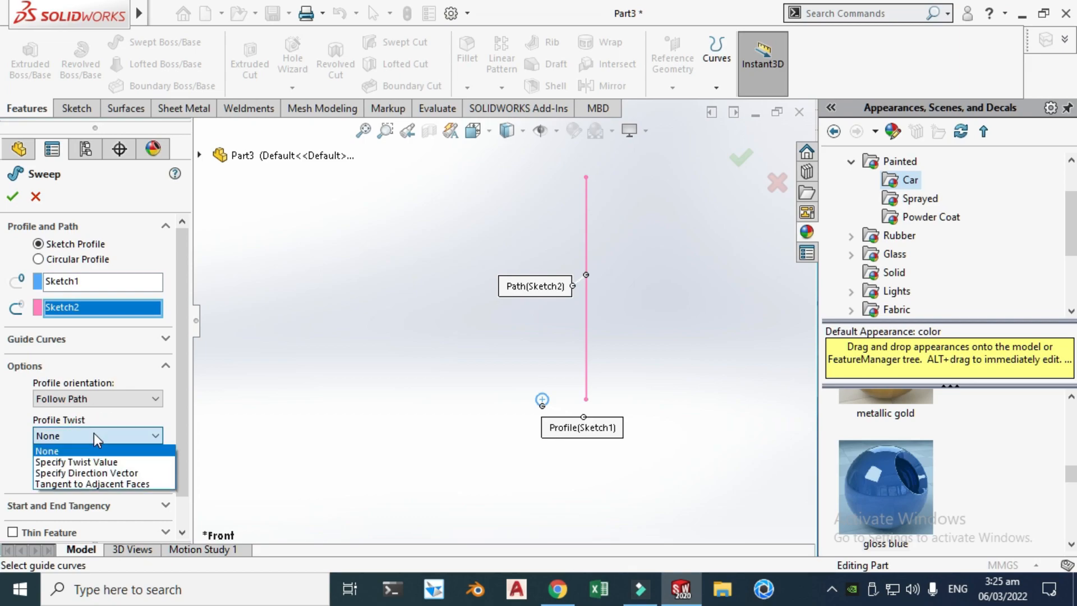
click(87, 462)
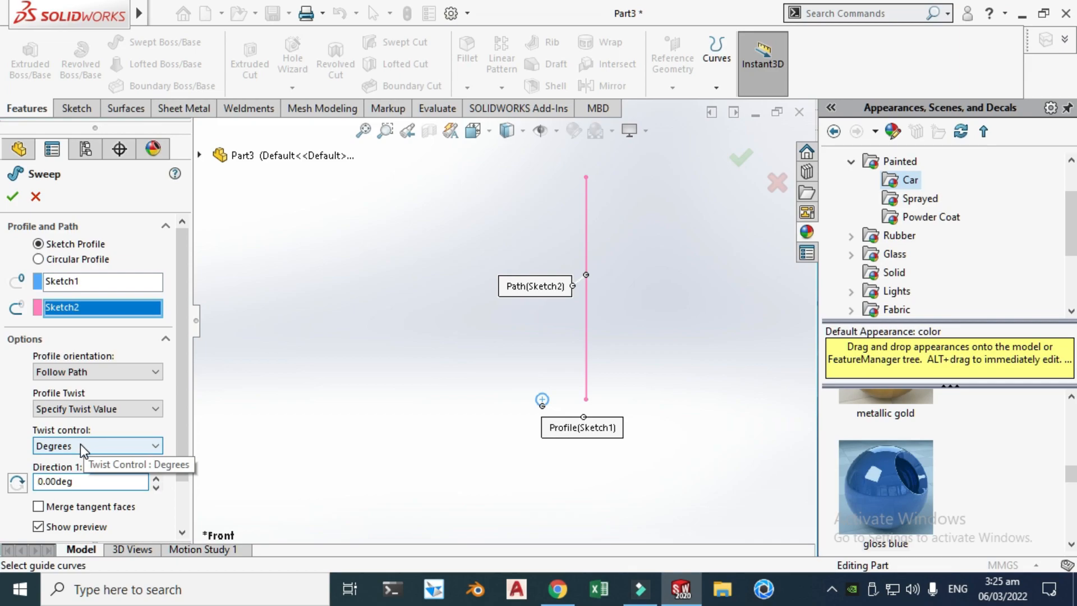
click(80, 443)
click(76, 482)
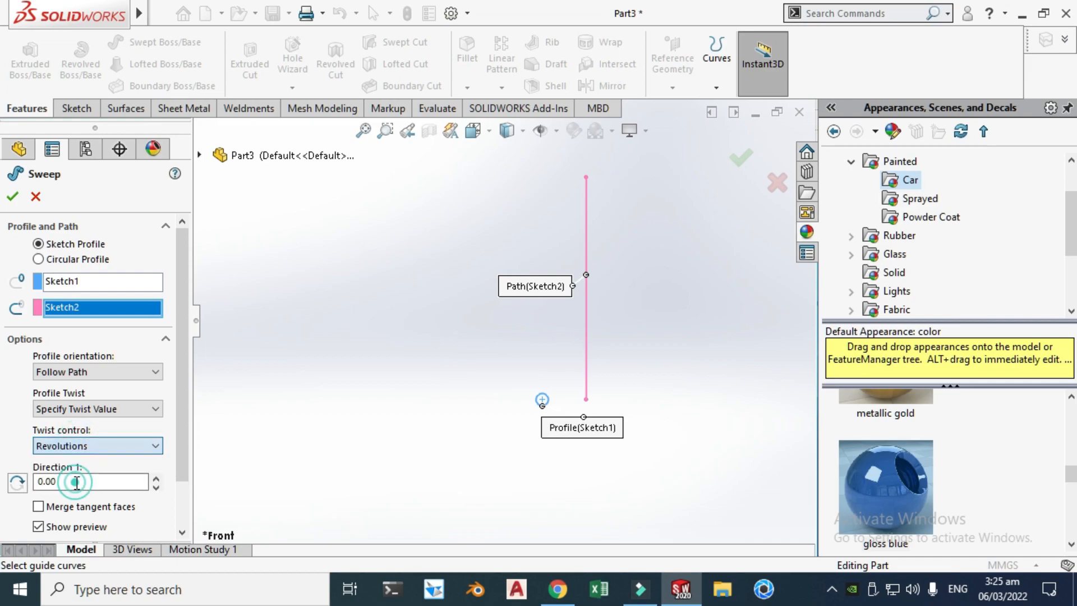
Step: Set the sweep's twist to 10 revolutions and create the coil spring
click(157, 478)
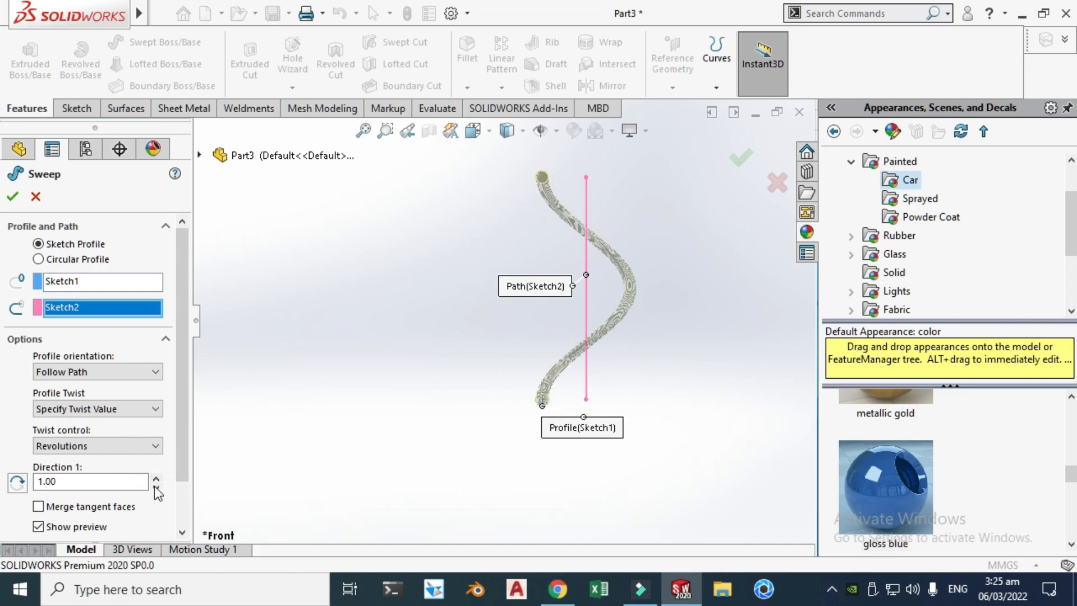
click(156, 479)
click(156, 479)
double_click(156, 478)
click(156, 479)
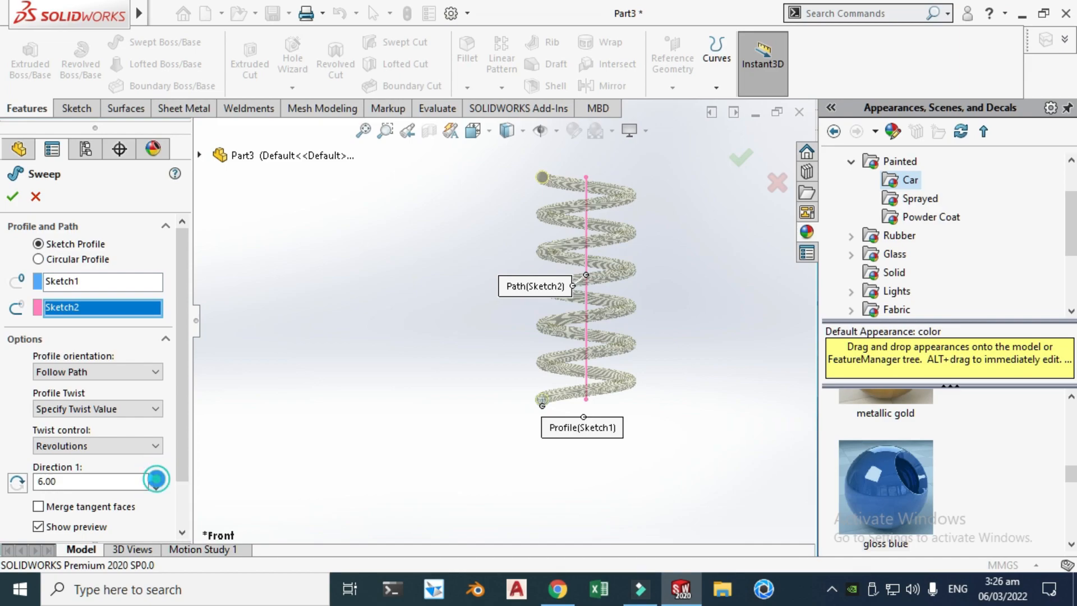
double_click(156, 479)
click(156, 478)
click(156, 478)
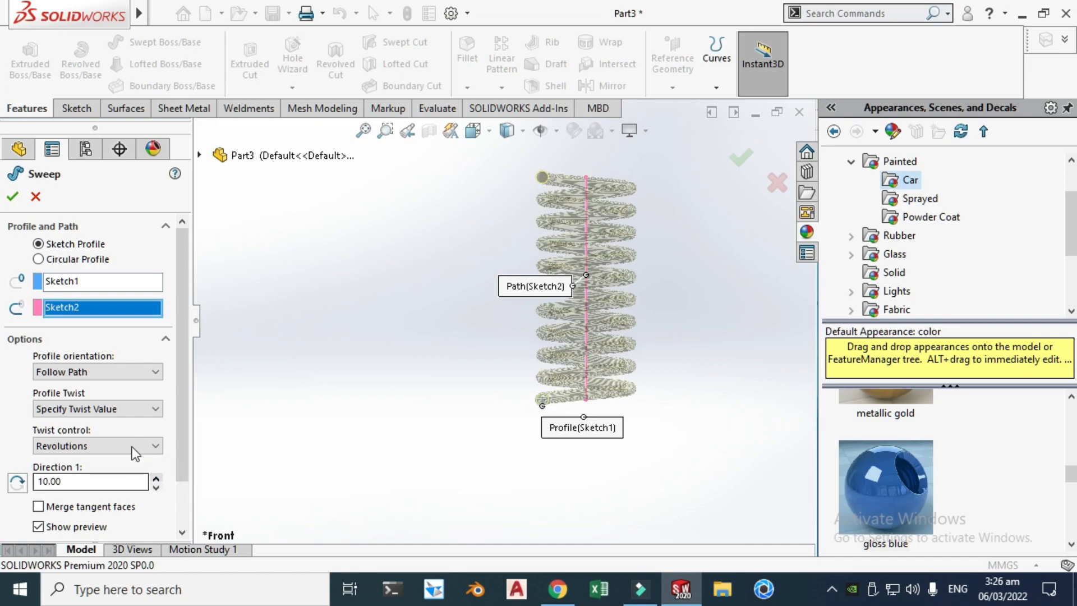
click(12, 197)
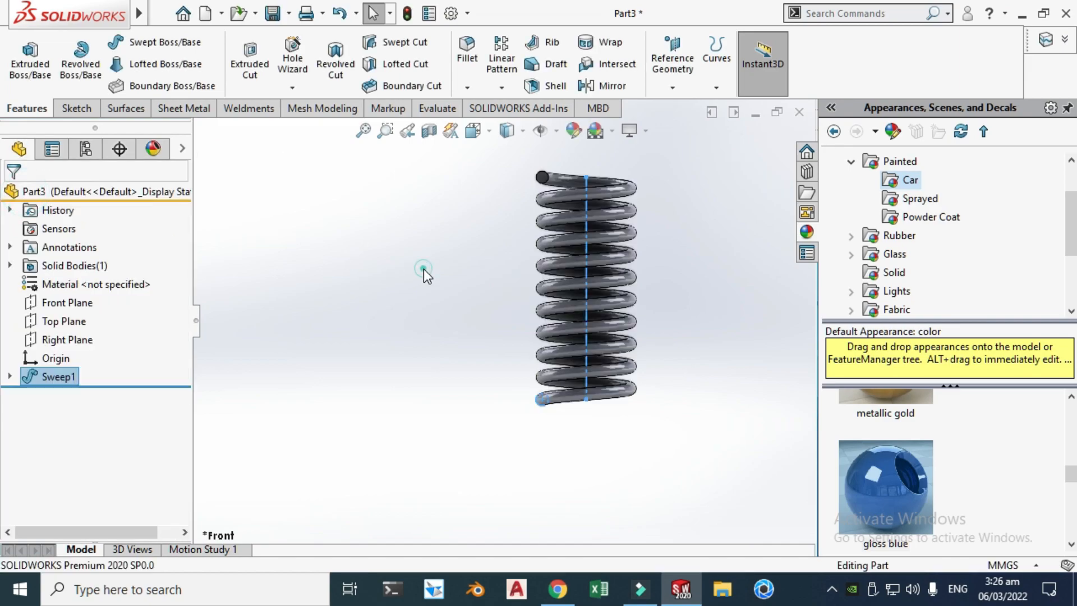
Step: Examine the coil spring up close and from several angles, including its open wire end
click(423, 268)
right_click(643, 217)
click(698, 279)
drag(589, 217, 513, 286)
scroll(514, 285, down, 4)
scroll(553, 256, down, 3)
drag(558, 241, 569, 242)
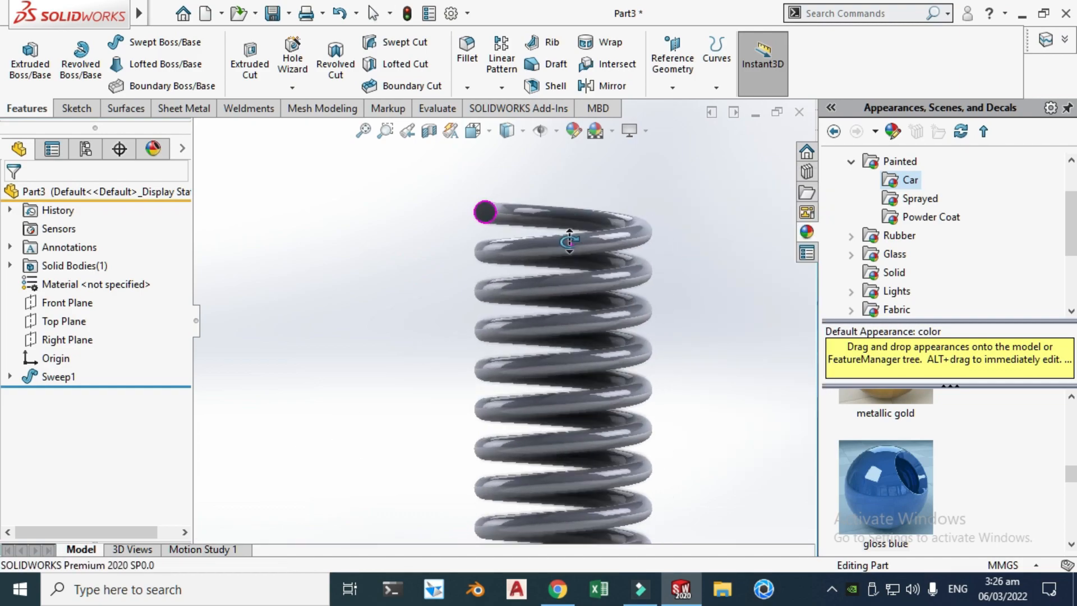
scroll(547, 253, up, 3)
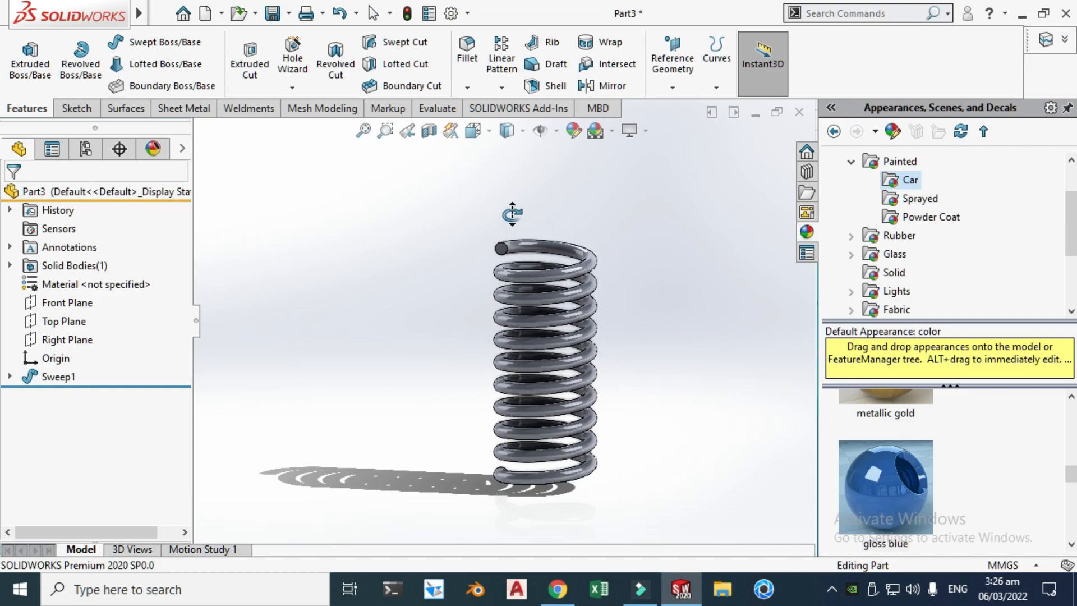
drag(466, 365, 533, 386)
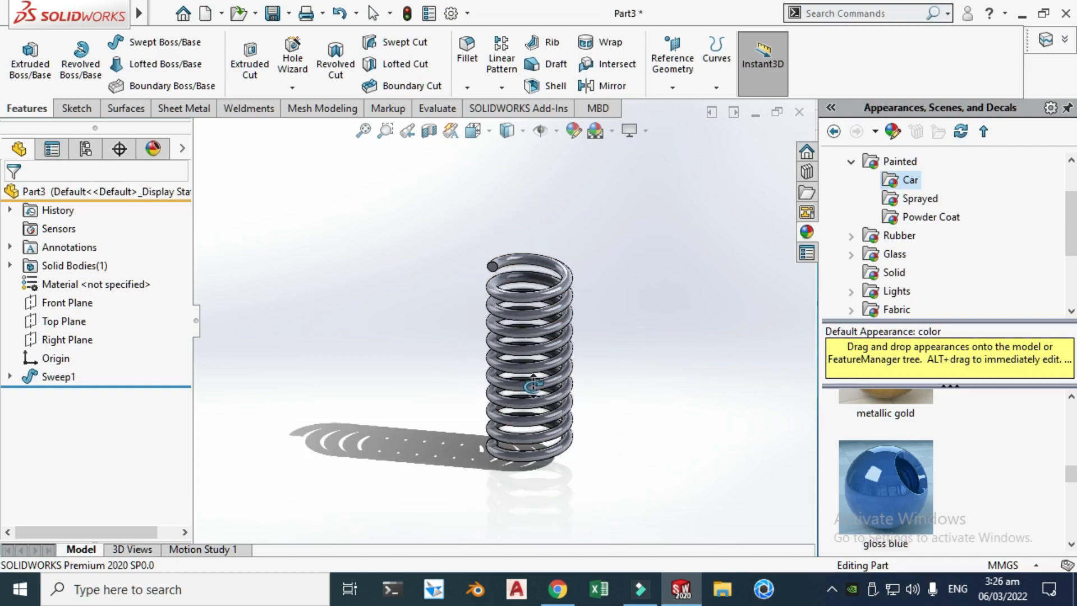
Step: Trim the lower end of the coil spring flat with Cut With Surface, using the Top Plane as the cutting surface
click(138, 113)
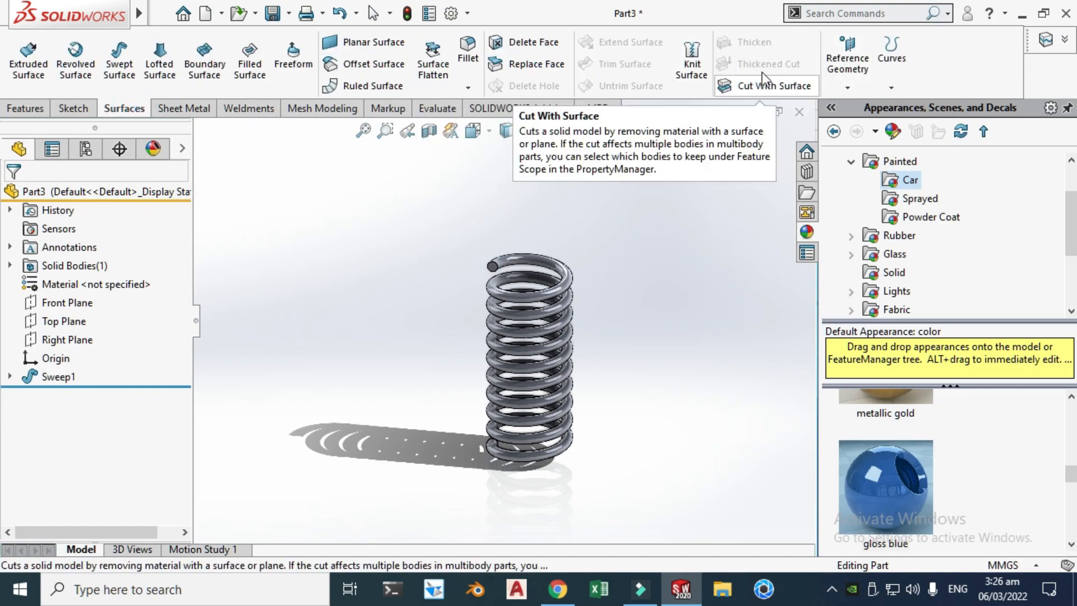
click(766, 87)
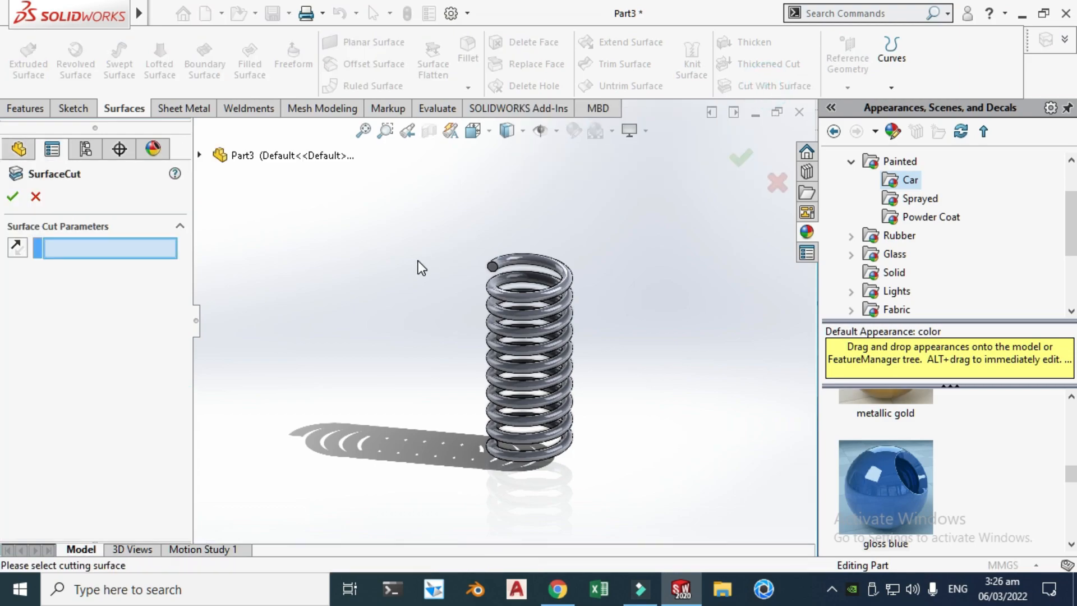
click(202, 154)
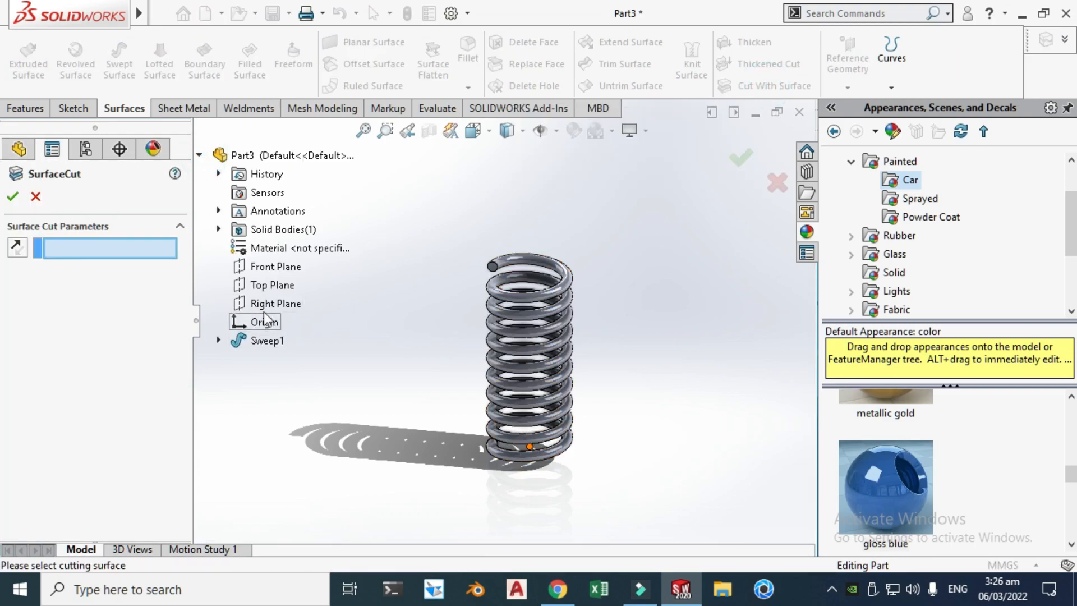
click(263, 285)
click(14, 198)
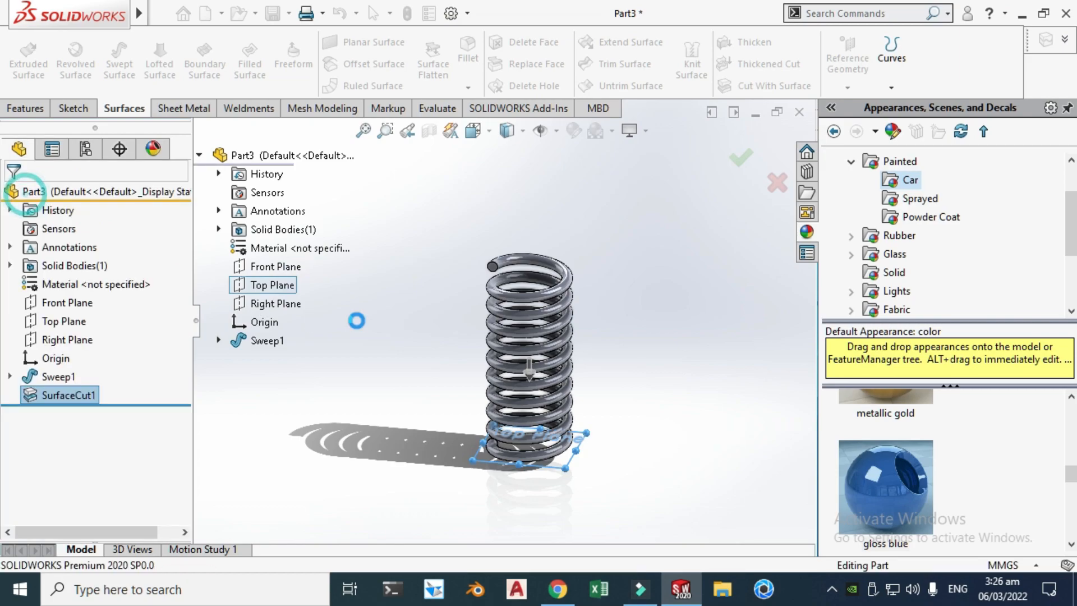
Step: Examine the trimmed lower end of the spring up close and from several angles, including from below
right_click(646, 209)
click(686, 278)
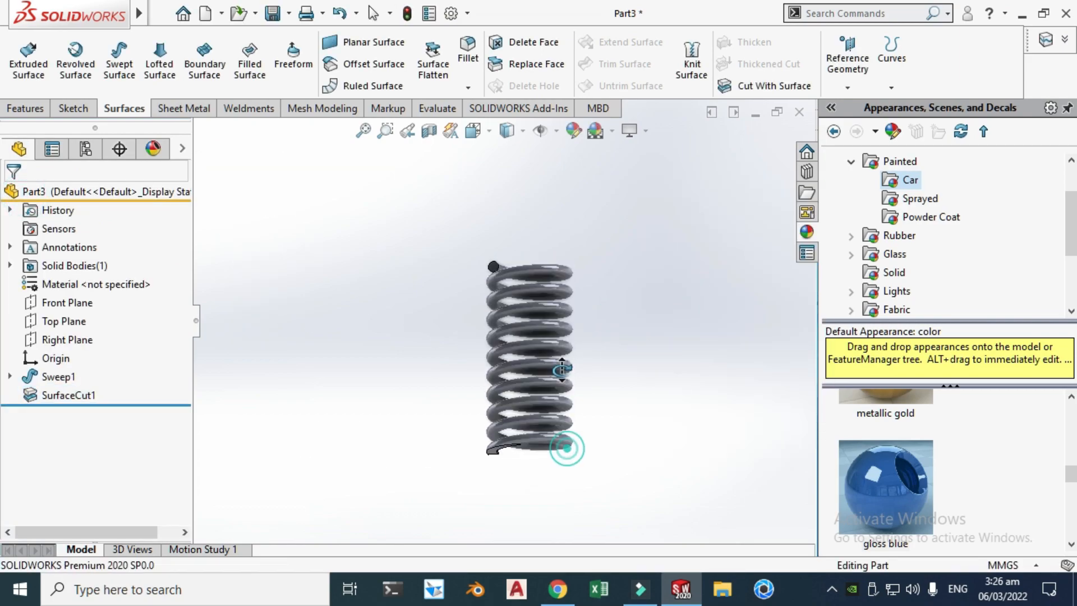
scroll(567, 448, down, 5)
scroll(452, 469, up, 4)
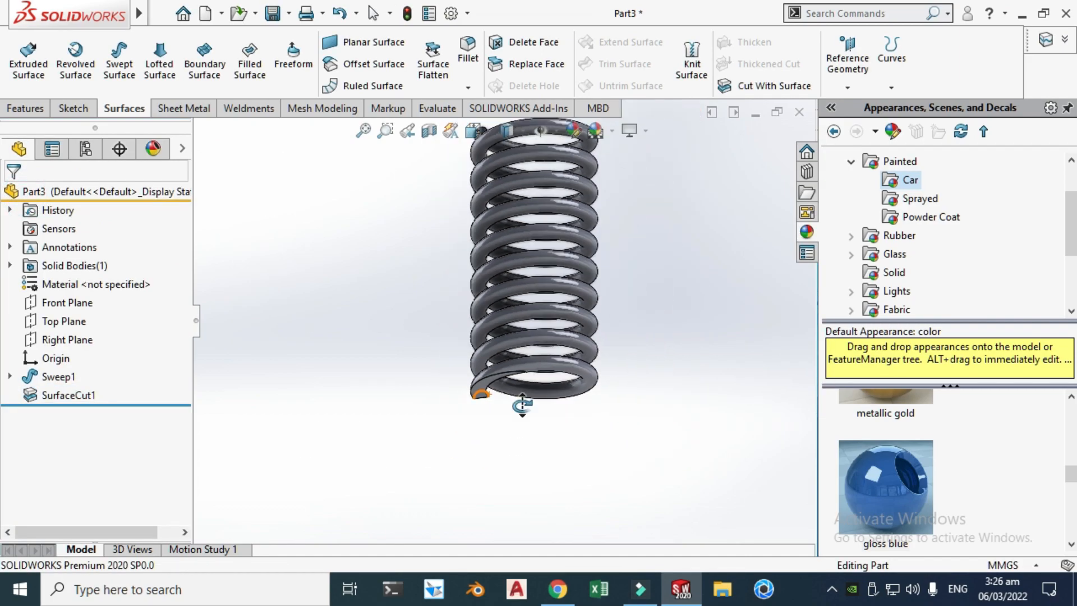
scroll(463, 384, up, 2)
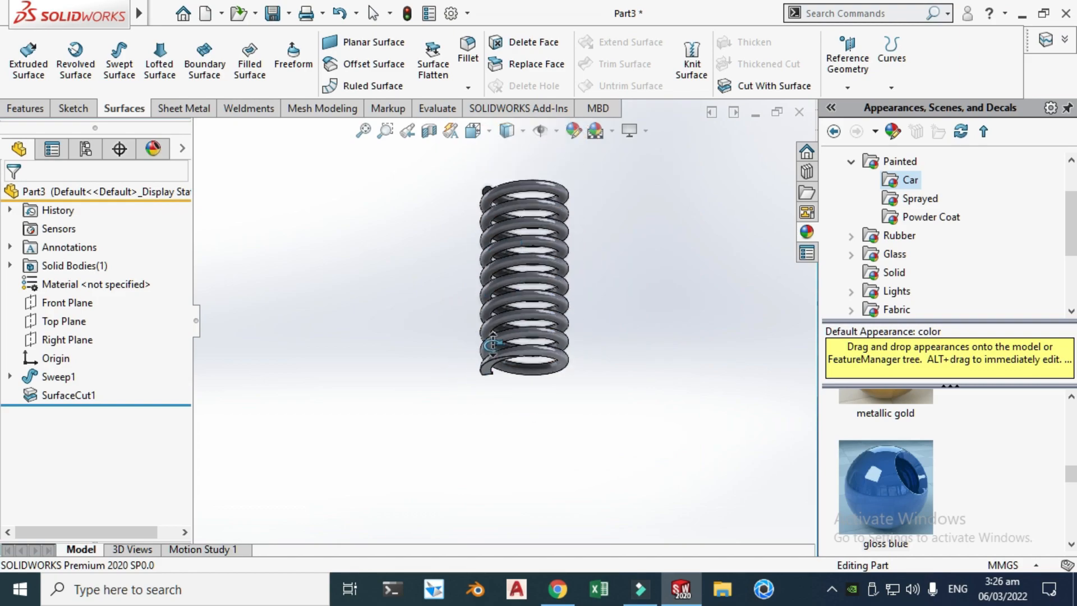
drag(552, 240, 546, 308)
scroll(539, 171, down, 2)
key(Escape)
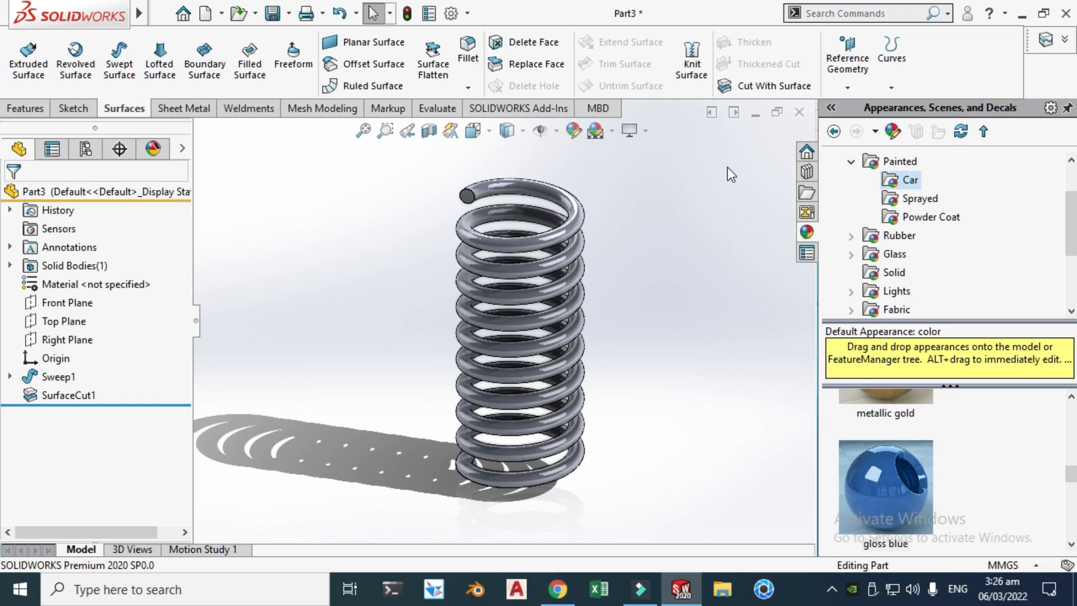
scroll(691, 207, up, 1)
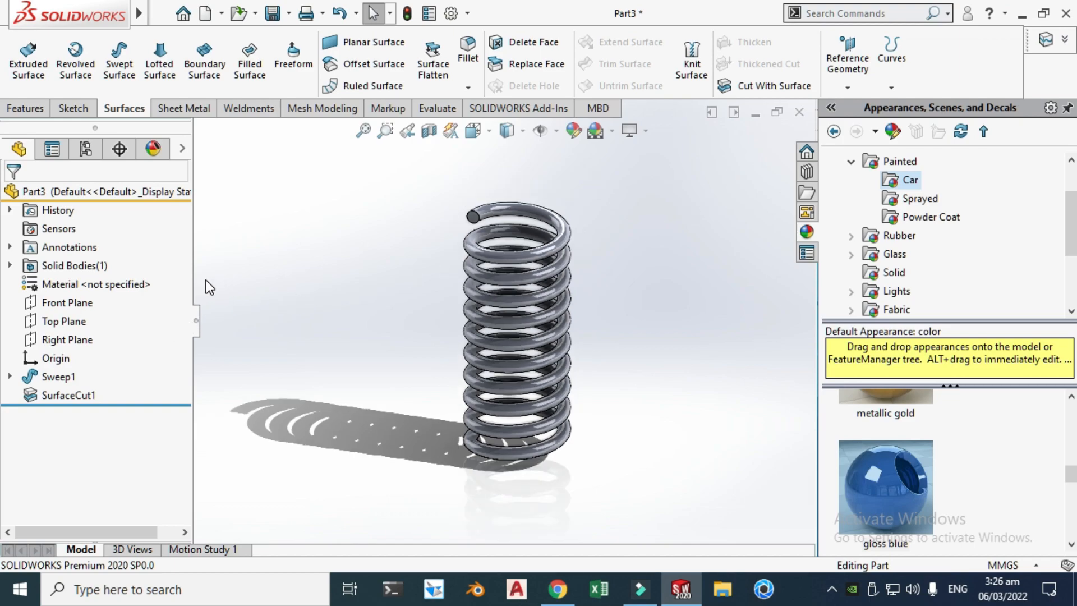
Step: Expand the sweep feature and show its vertical path line sketch in the model
click(10, 377)
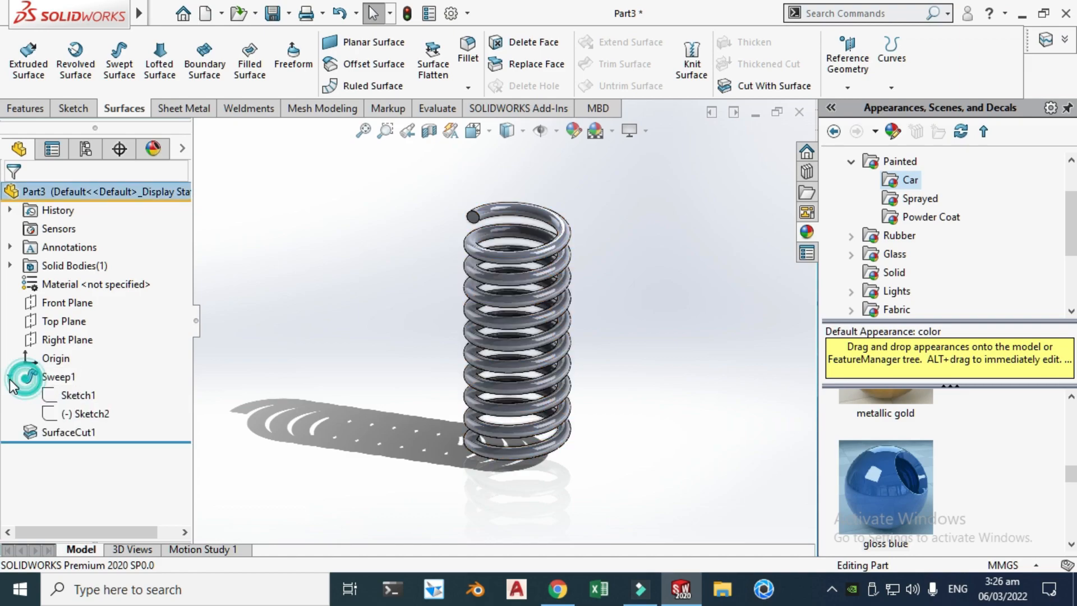
click(79, 415)
click(91, 388)
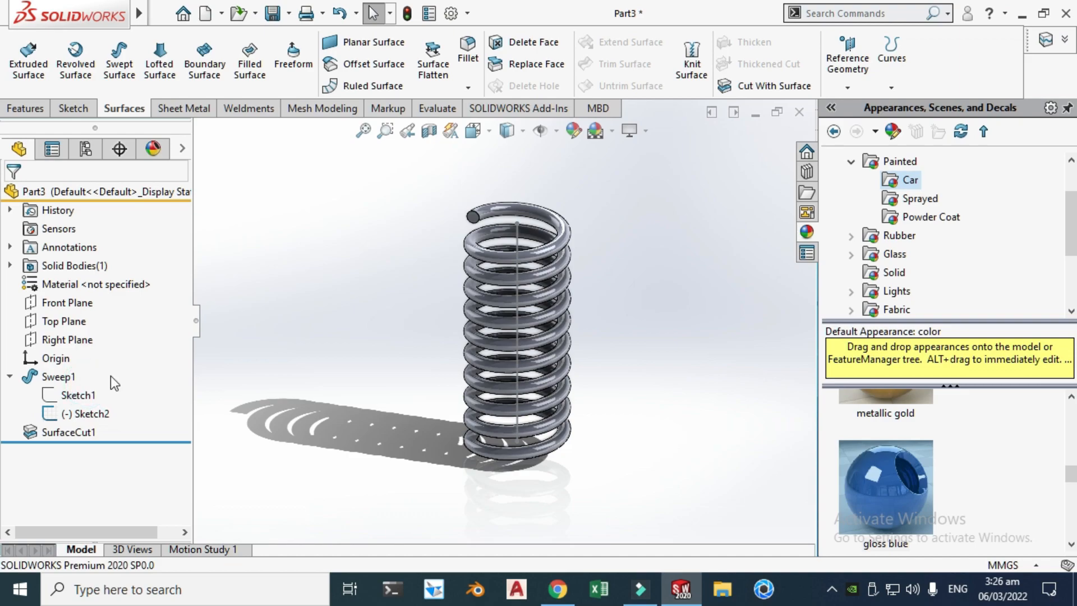
click(361, 273)
Step: Create a reference plane parallel to the Top Plane through the upper endpoint of the spring's vertical path line
click(848, 85)
click(868, 107)
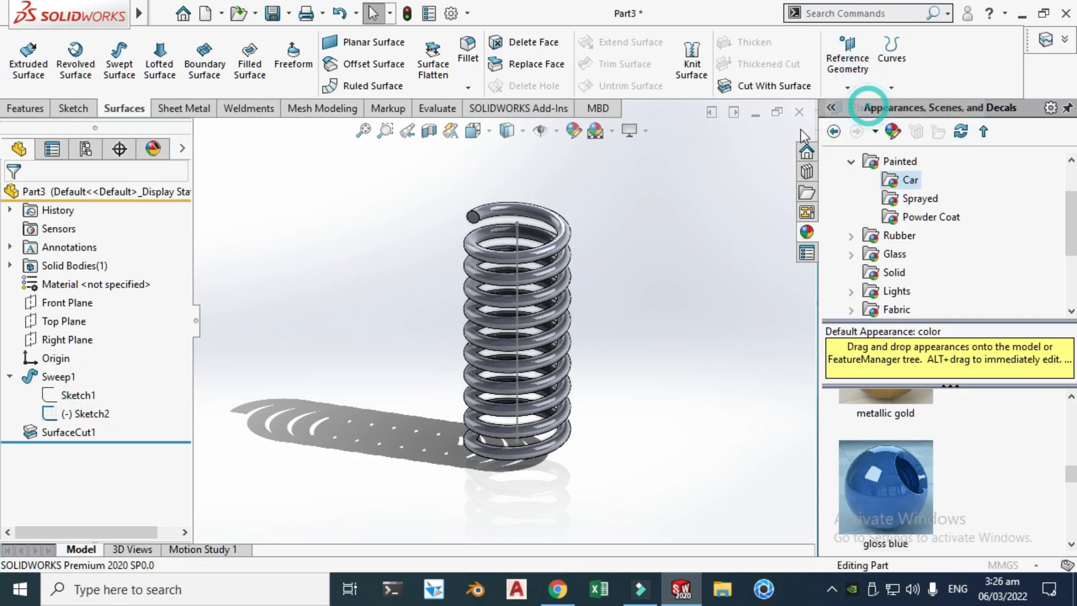
click(199, 156)
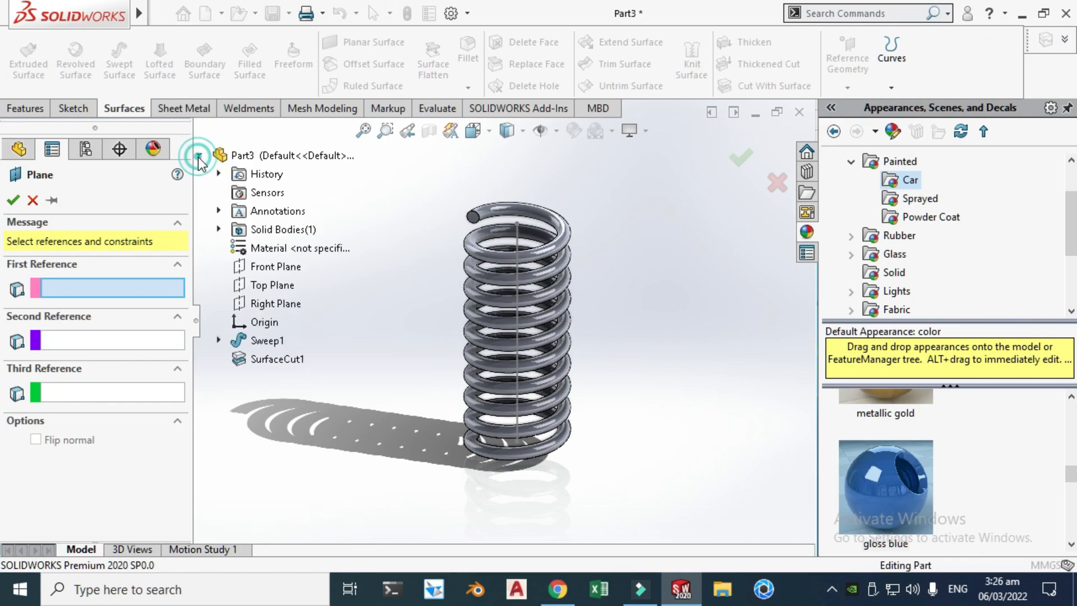
click(263, 284)
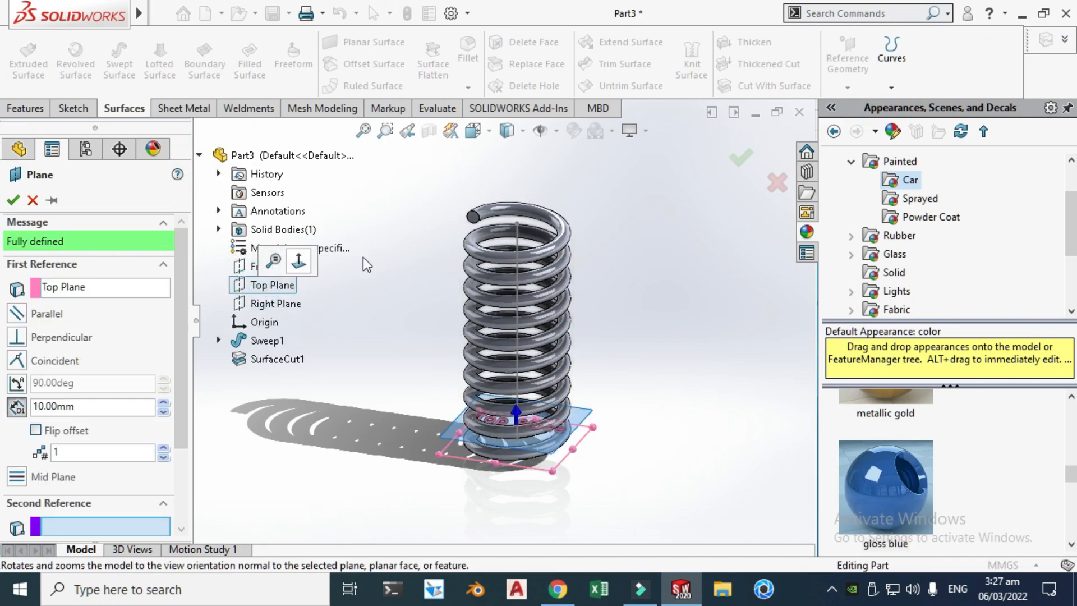
click(517, 225)
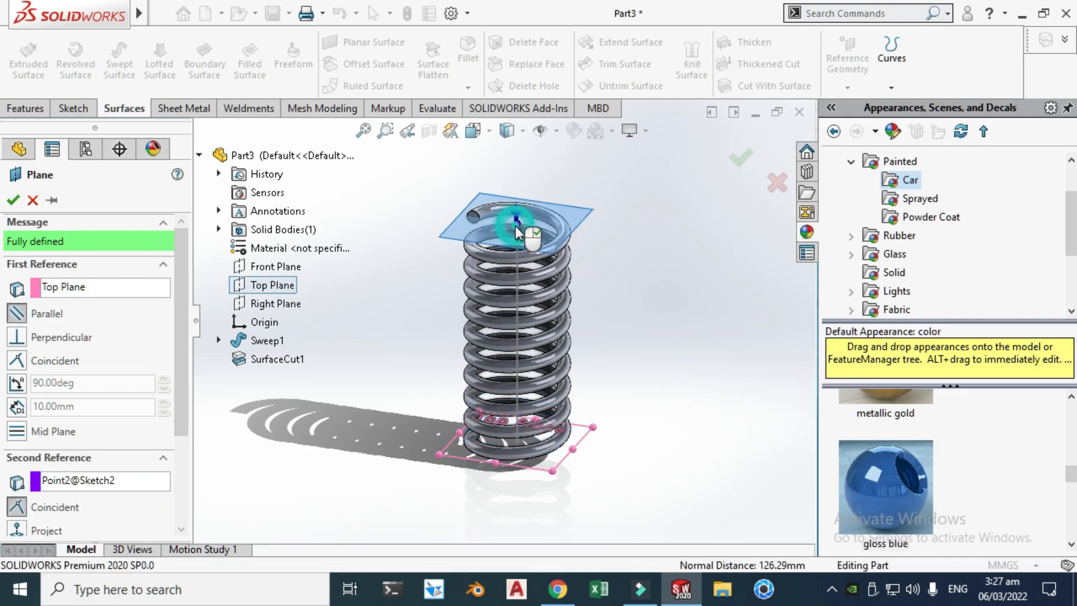
click(13, 200)
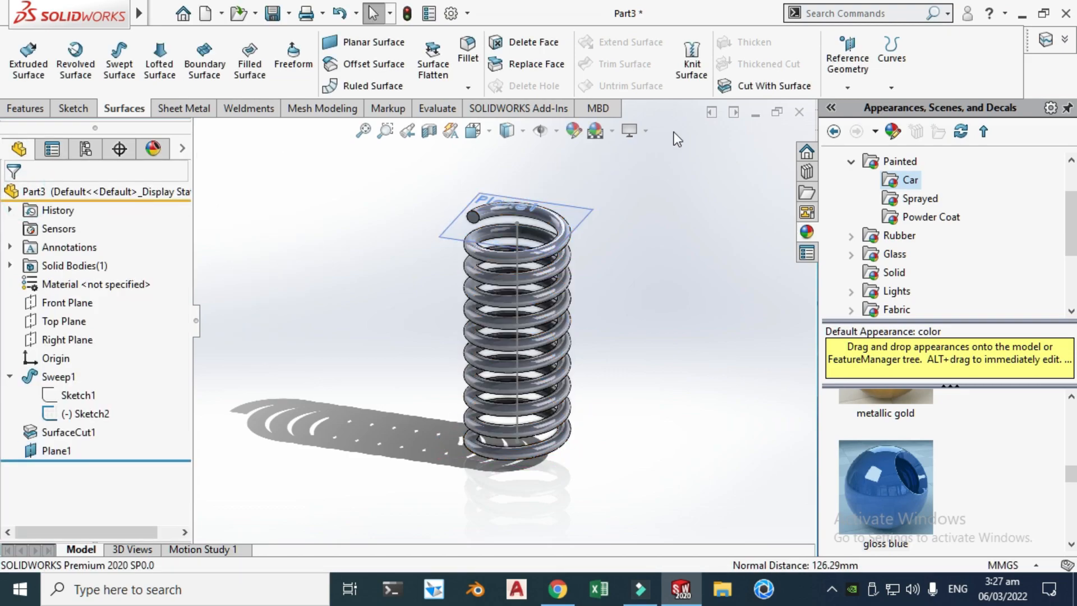
Step: Cut the spring with a surface cut, using the new reference plane at its upper end as the cutting surface
click(763, 88)
click(456, 231)
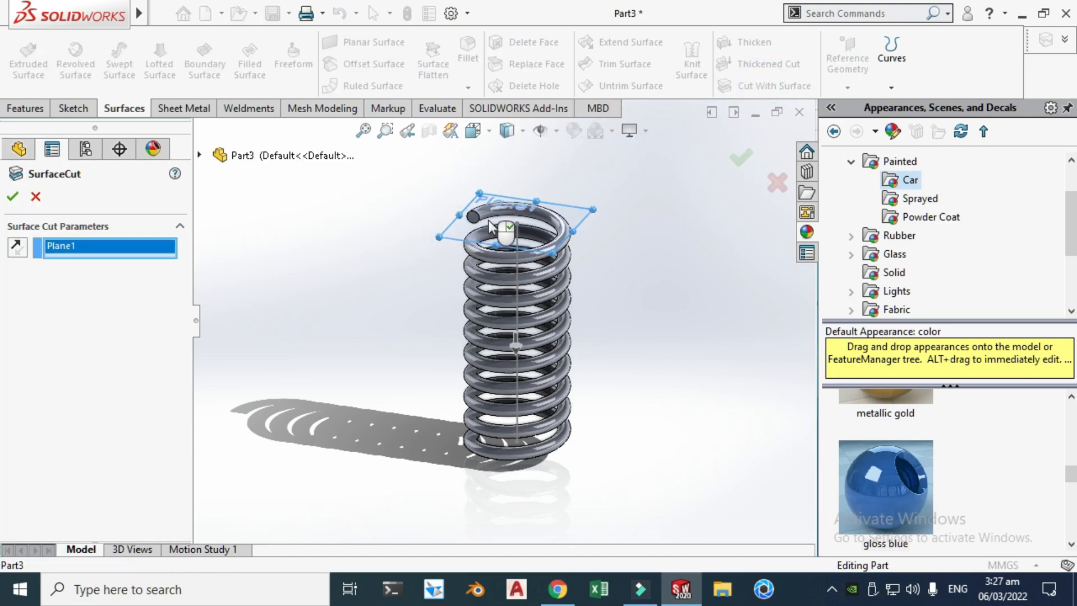
scroll(491, 227, down, 2)
click(13, 197)
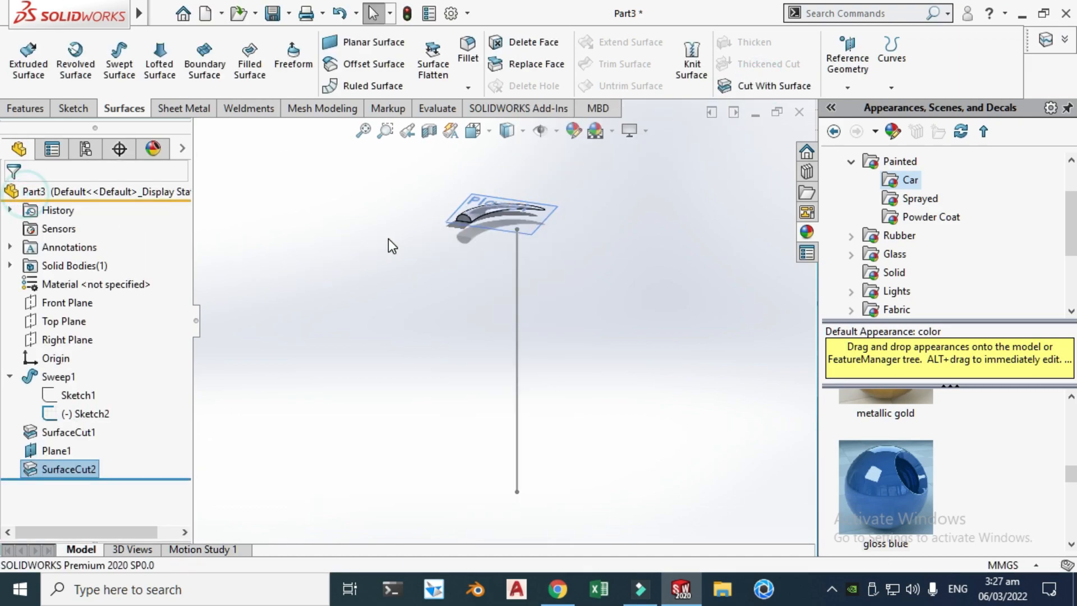
Step: Edit the upper surface cut and flip its direction so that only the material above the plane is removed
right_click(69, 469)
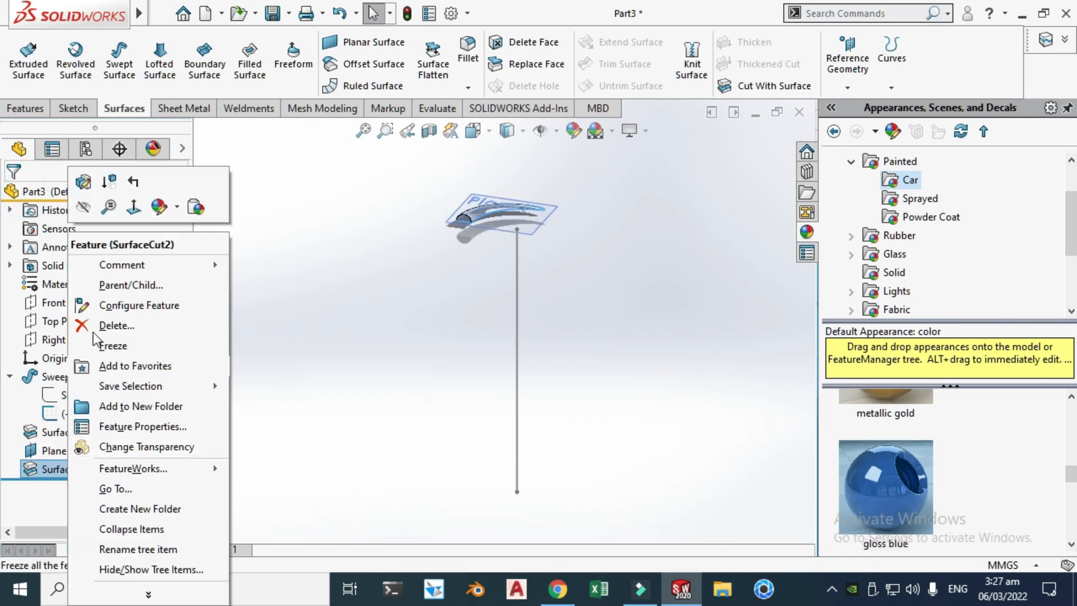
click(83, 182)
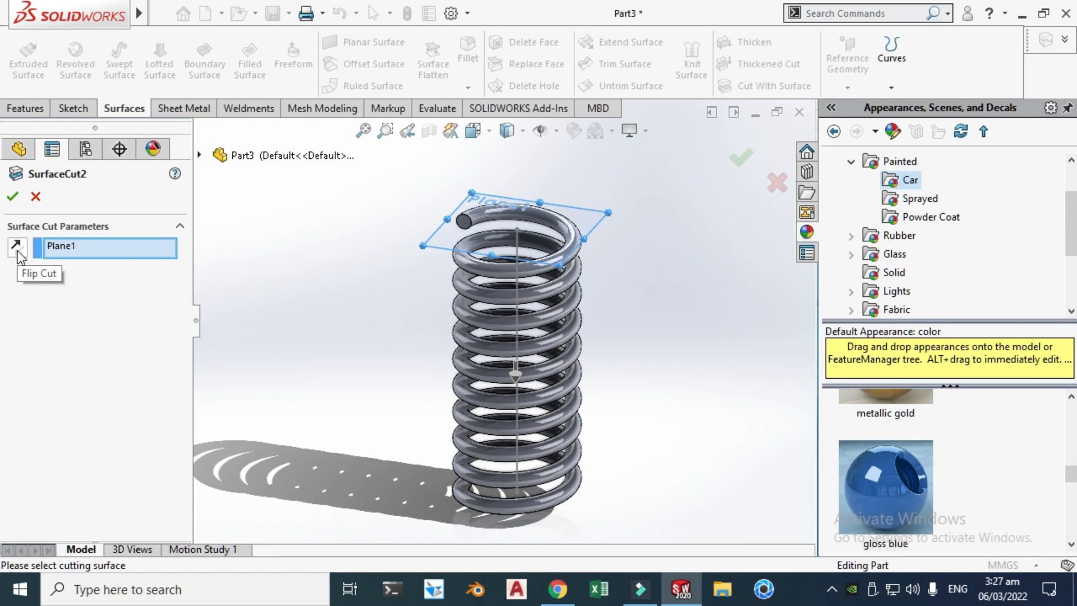
click(17, 247)
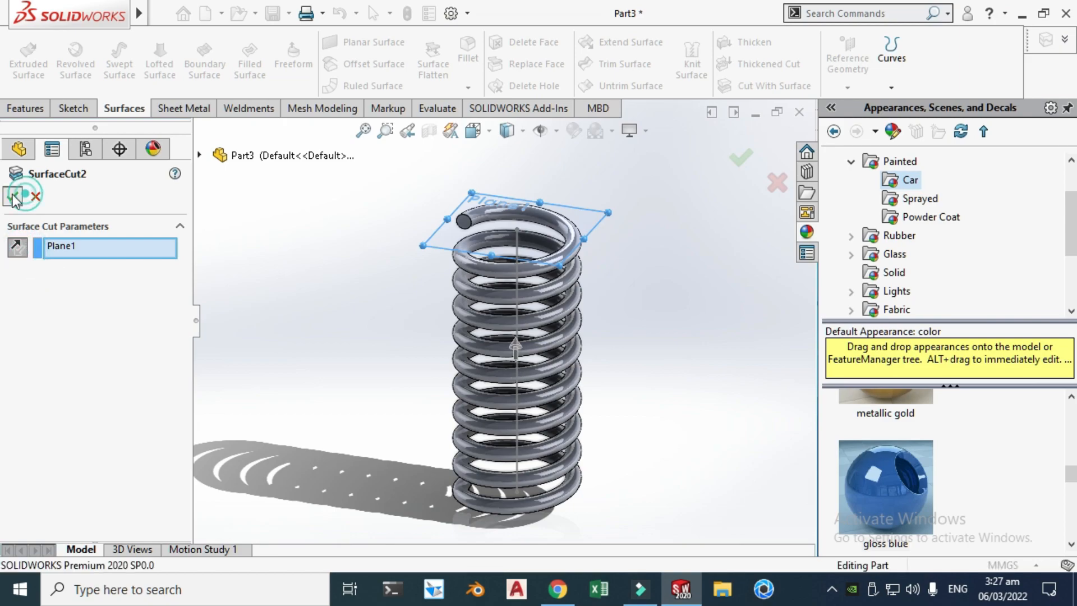
click(12, 196)
click(335, 273)
Step: Inspect the flat-cut upper end of the spring and hide the reference plane there
scroll(546, 264, down, 3)
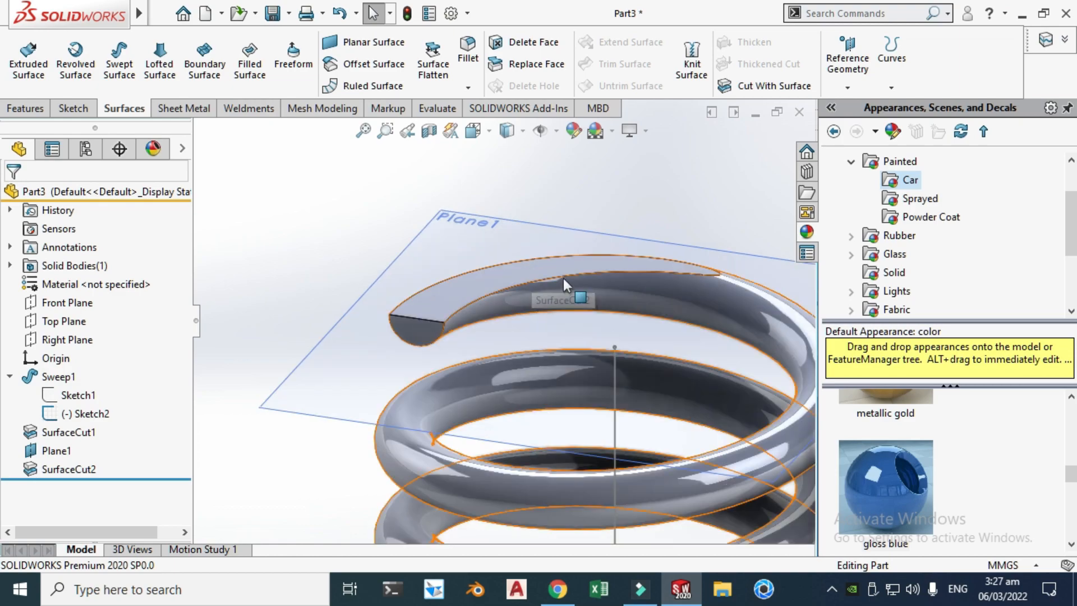
scroll(496, 310, up, 5)
scroll(495, 309, down, 3)
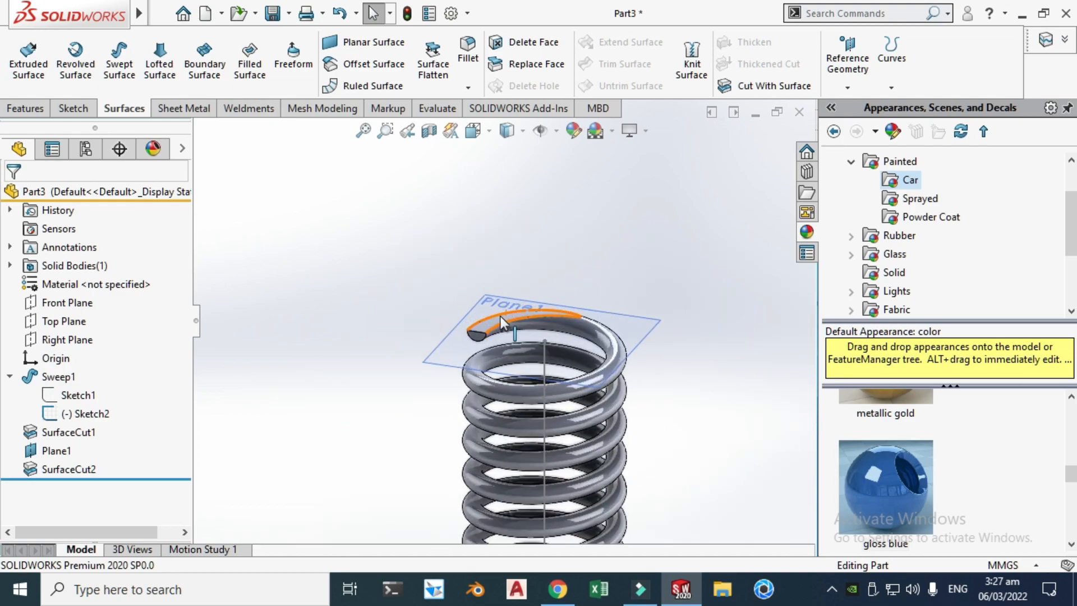
scroll(504, 306, up, 2)
scroll(503, 306, up, 1)
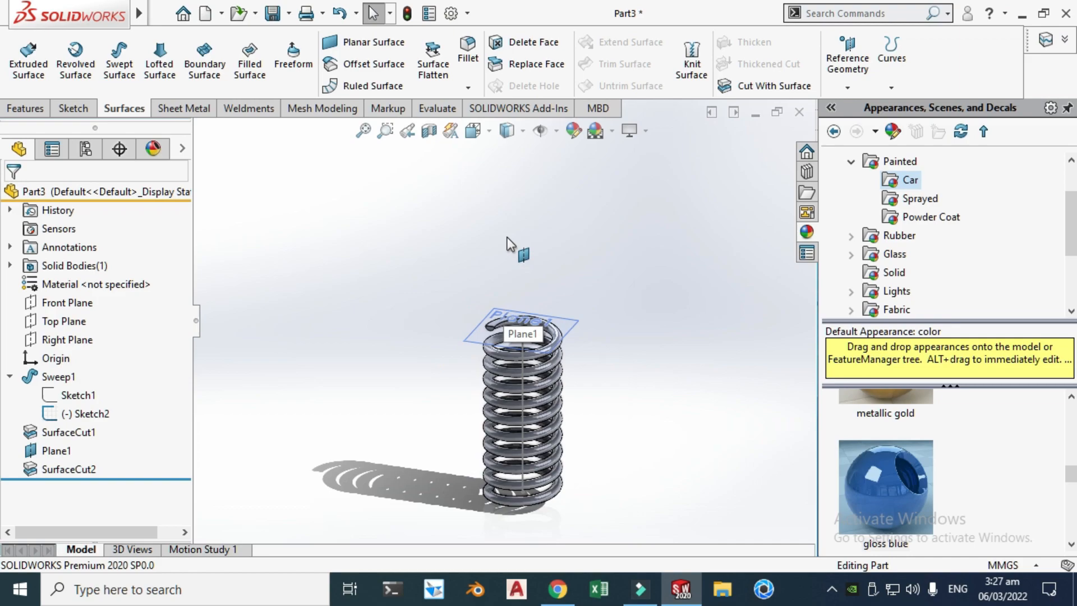
right_click(468, 338)
click(534, 315)
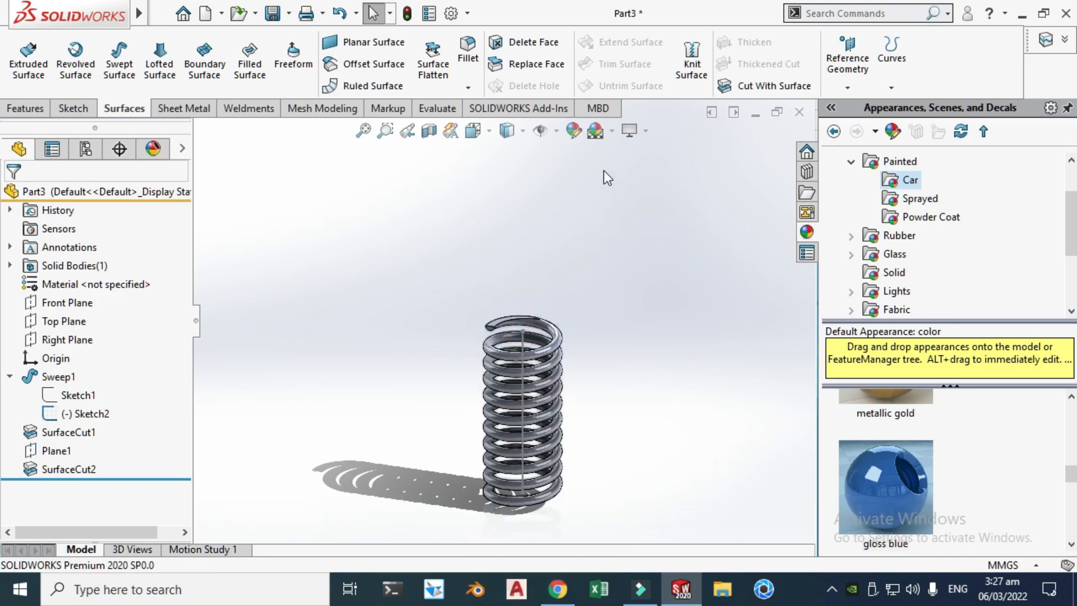
Step: Apply the polished steel appearance from the Metal > Steel category to the spring
scroll(533, 418, down, 2)
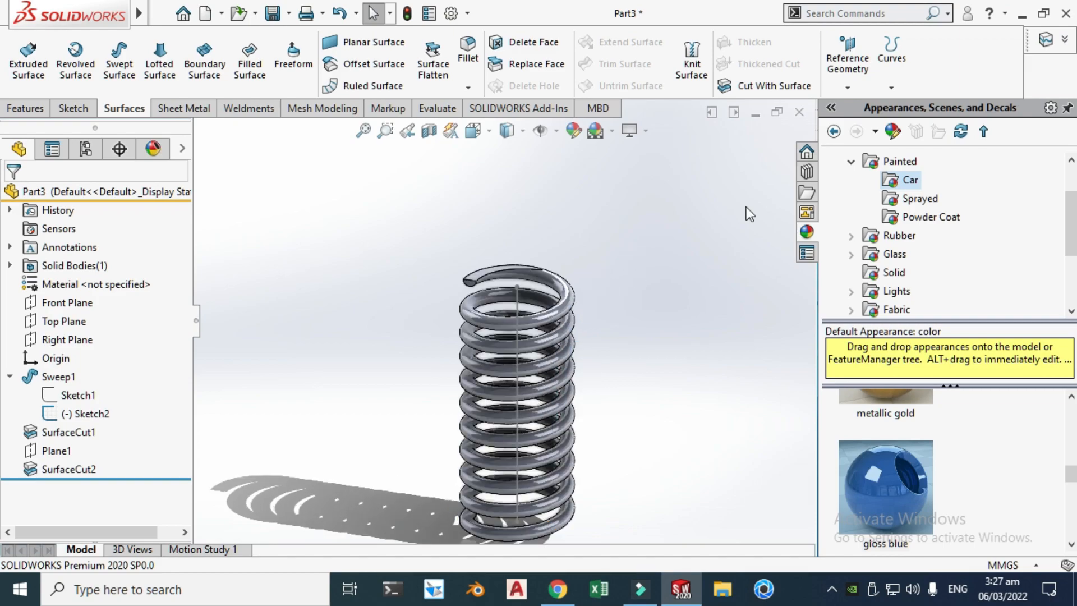
click(852, 162)
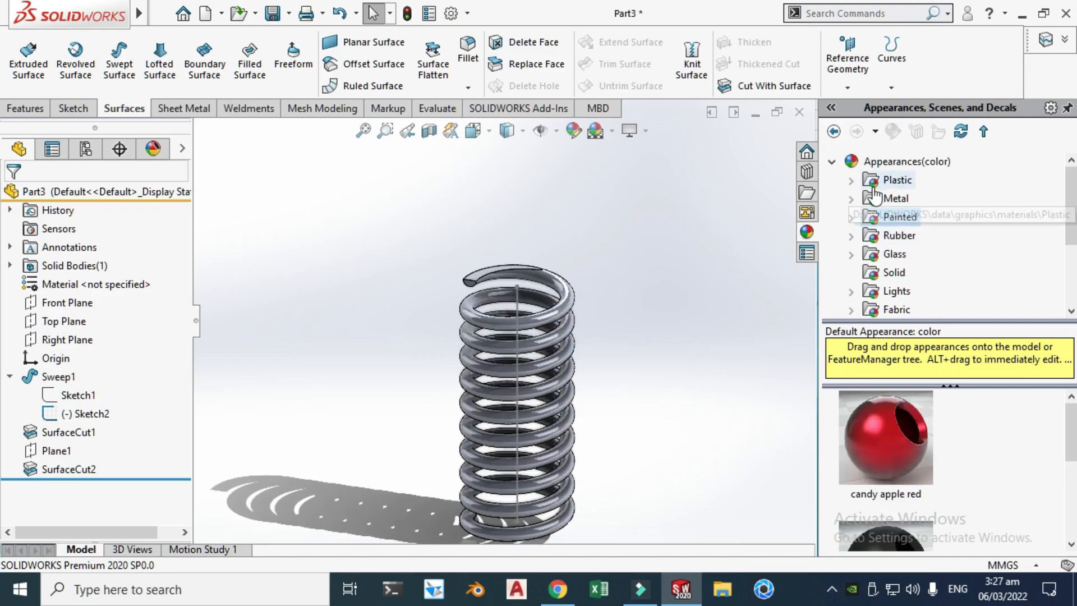
click(853, 200)
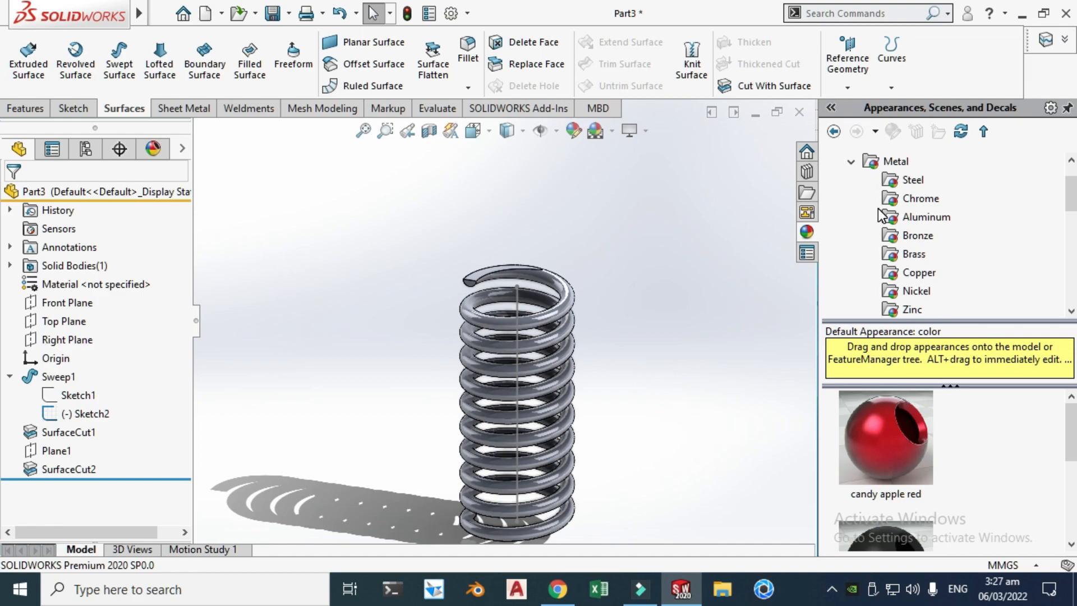
click(898, 180)
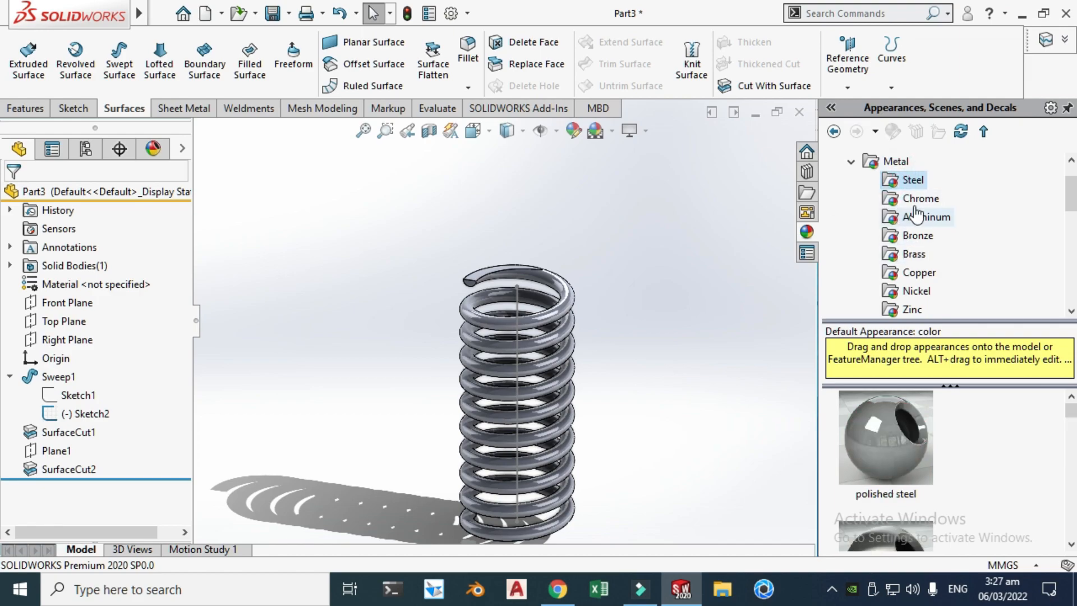
double_click(890, 449)
scroll(531, 331, down, 5)
scroll(531, 326, up, 5)
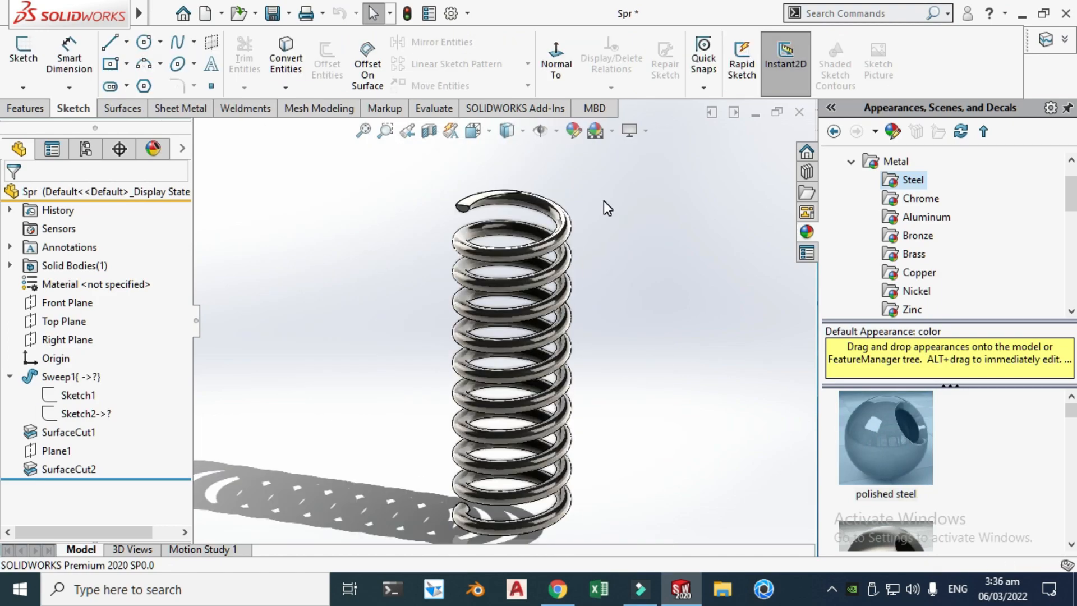
Step: Create an assembly from the spring part and place the Base part in it as the first component
click(223, 13)
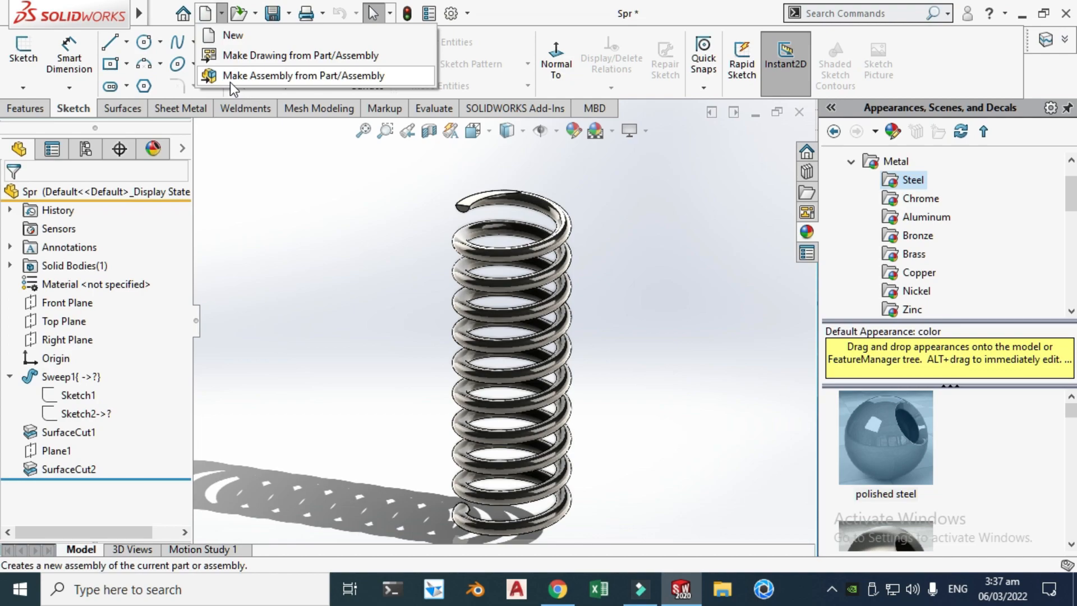
click(245, 80)
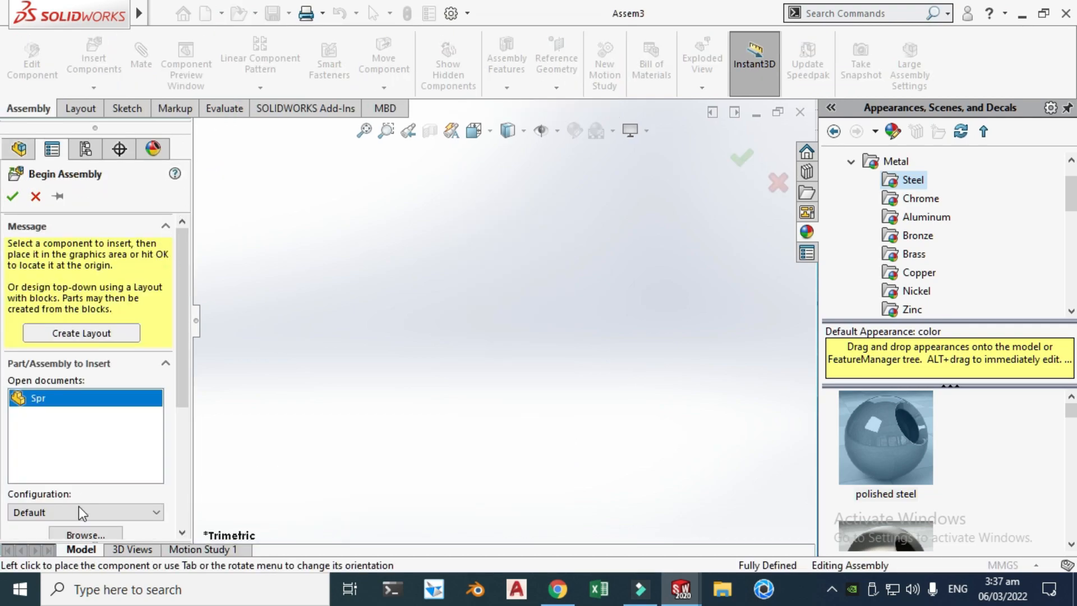
click(87, 534)
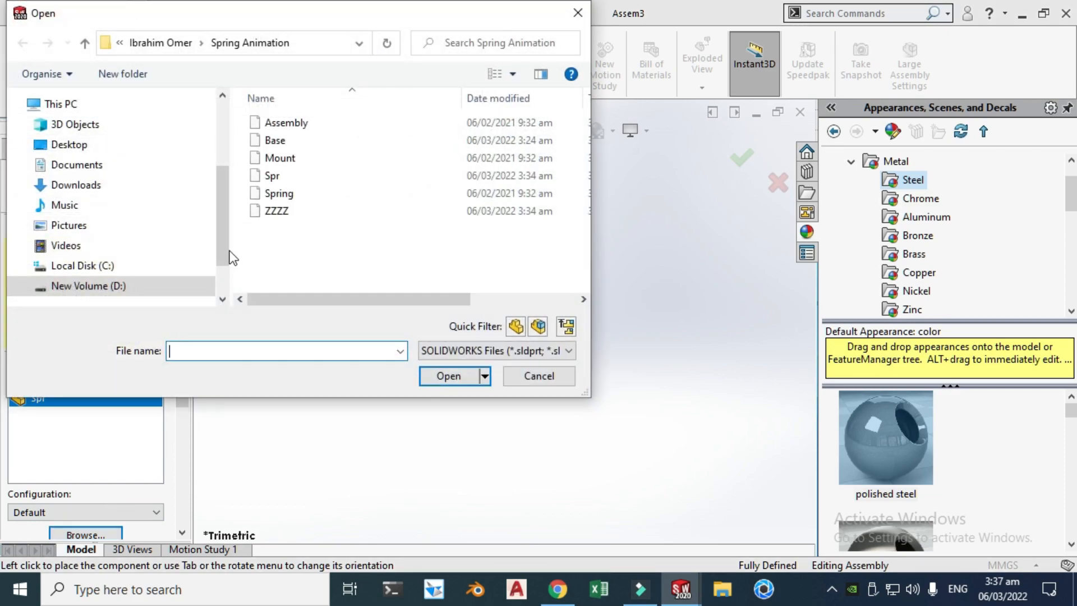
click(292, 141)
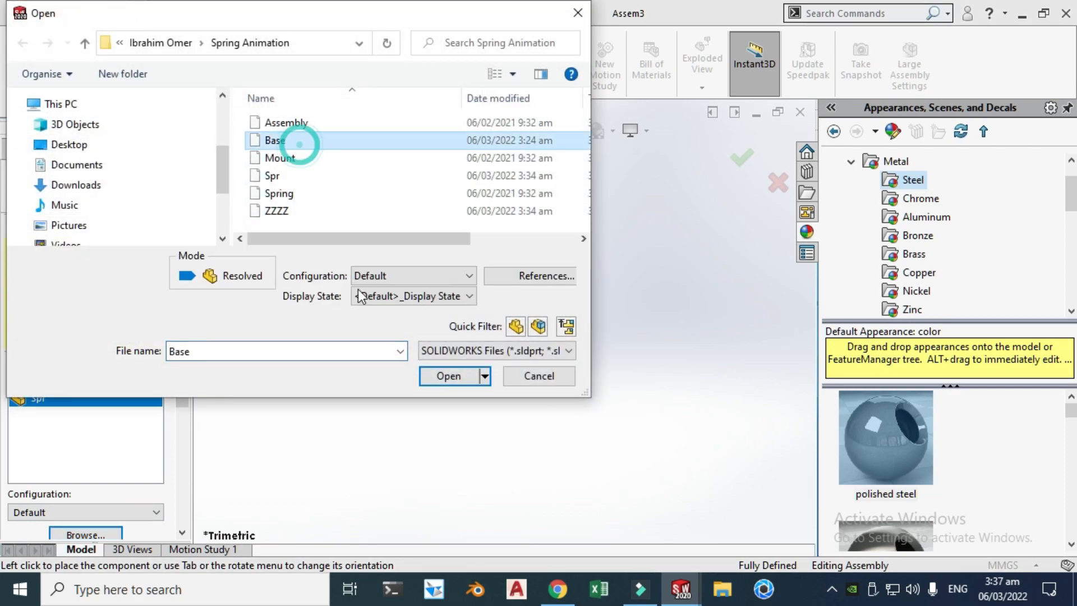
click(440, 376)
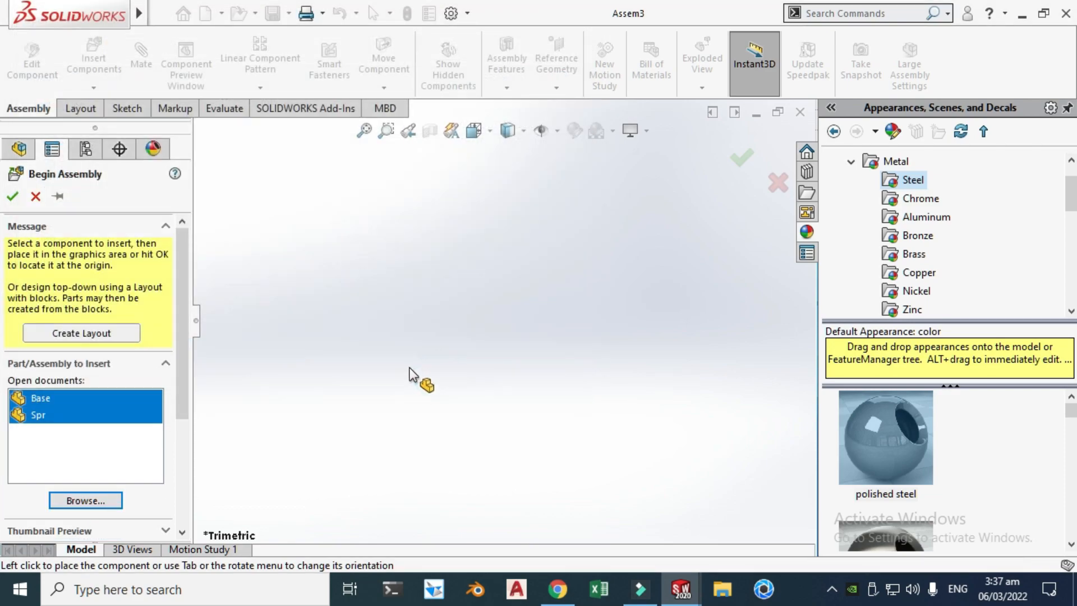
click(83, 410)
click(85, 397)
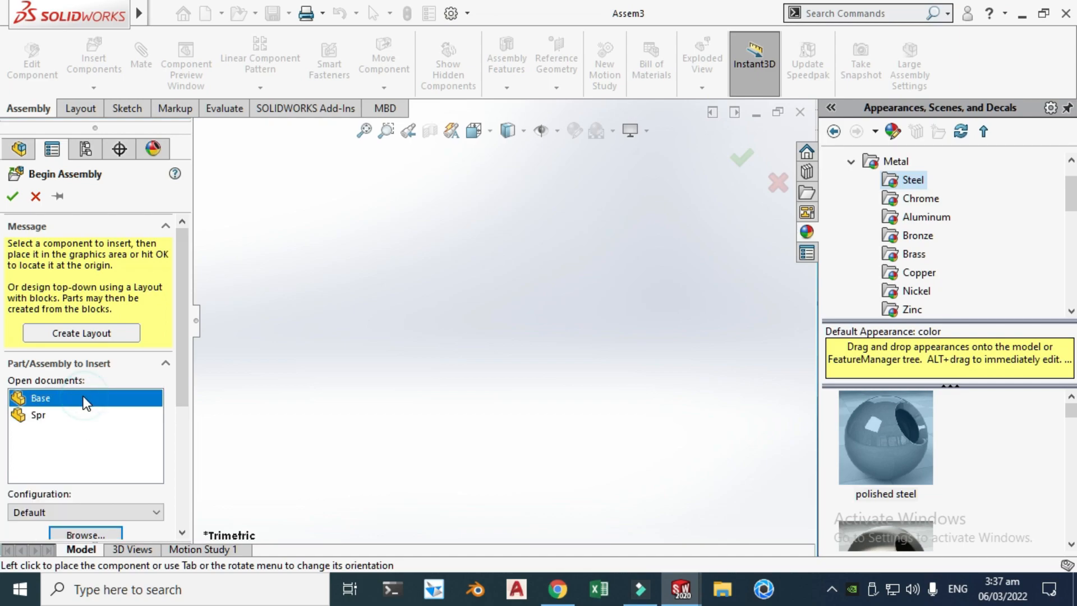
click(284, 317)
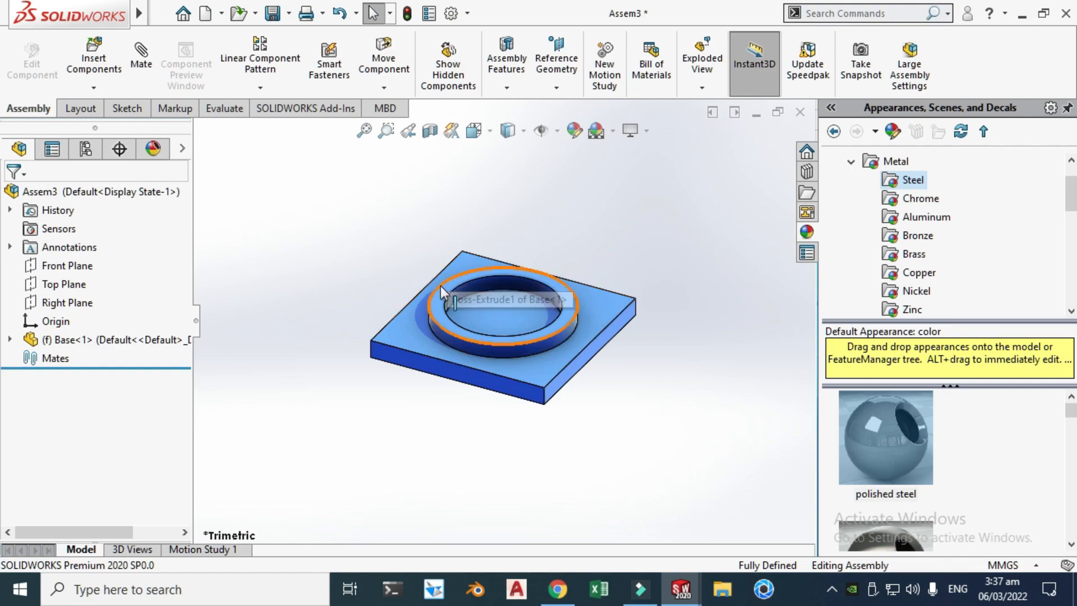
Step: Insert the Spr part into the assembly and place it beside the base plate
scroll(440, 285, up, 1)
scroll(363, 236, down, 1)
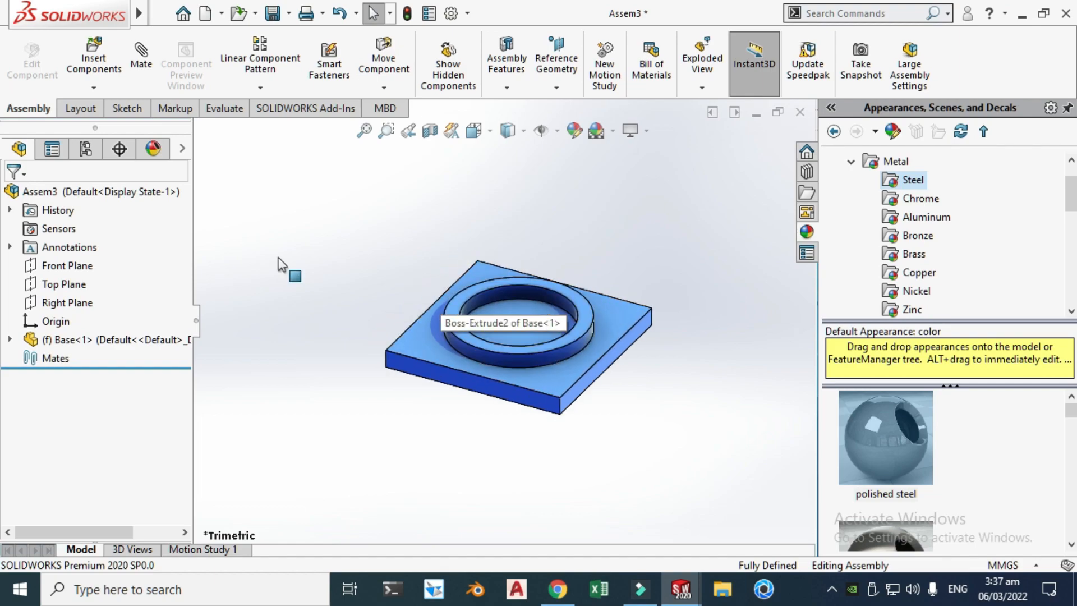
click(107, 84)
click(106, 107)
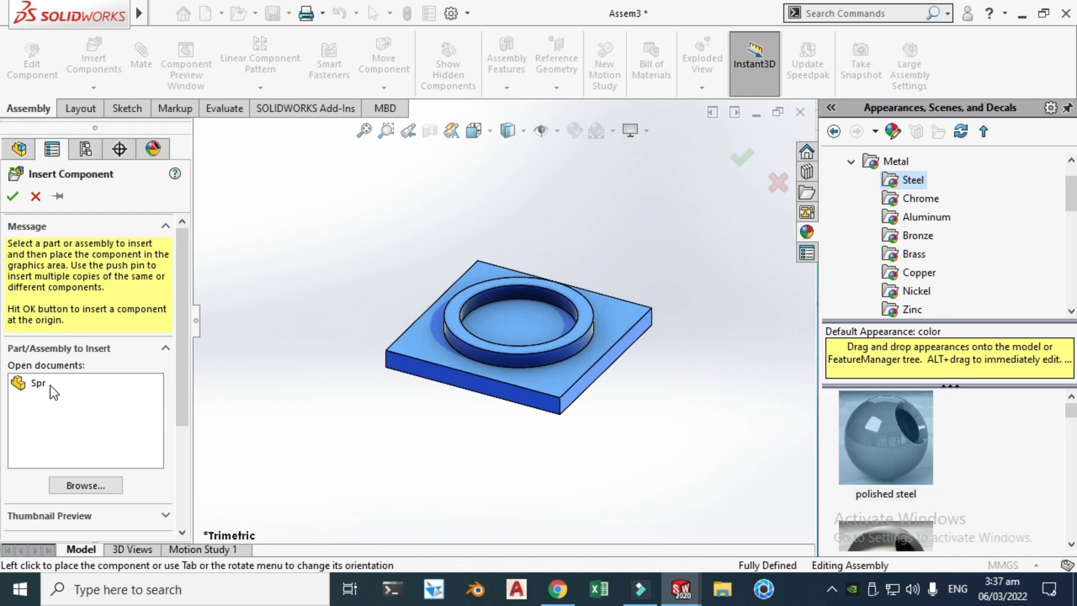
click(50, 386)
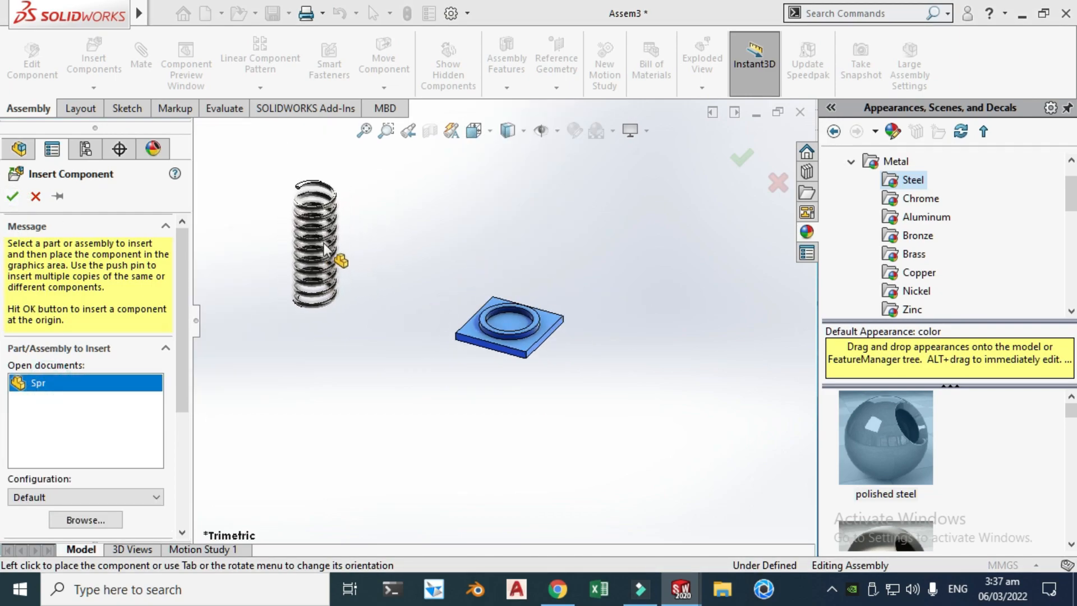
click(359, 225)
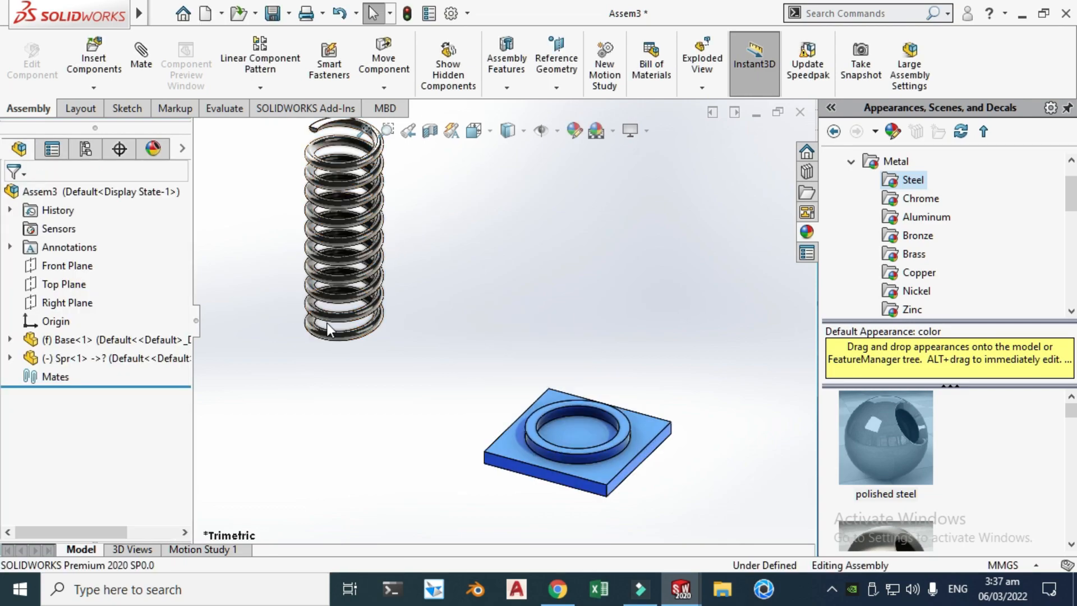
Step: Add a coincident mate between the flat-cut lower end face of the spring and the floor inside the base plate's ring
drag(325, 335, 423, 377)
scroll(395, 398, up, 2)
right_click(599, 251)
click(632, 305)
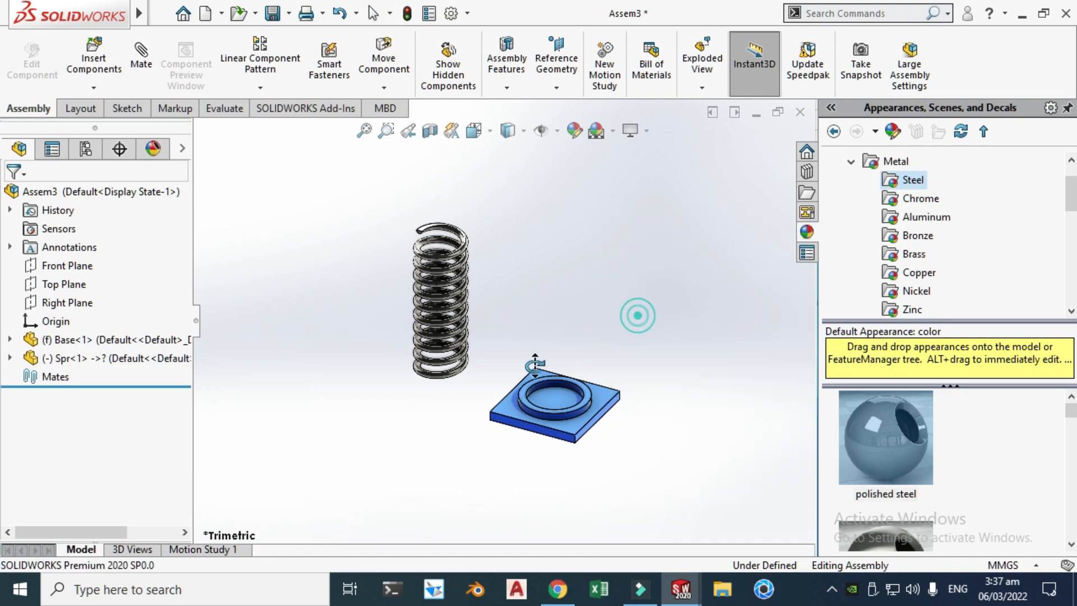
drag(637, 313, 407, 448)
middle_drag(406, 450, 363, 471)
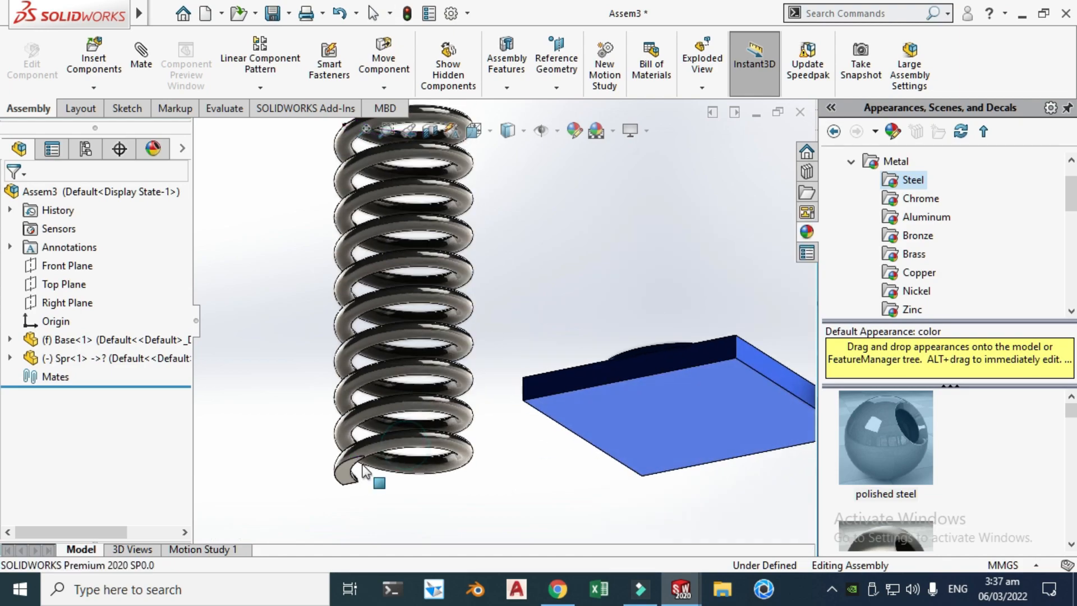
scroll(364, 471, down, 4)
click(392, 411)
scroll(401, 400, up, 5)
middle_drag(402, 406, 648, 318)
scroll(668, 359, down, 4)
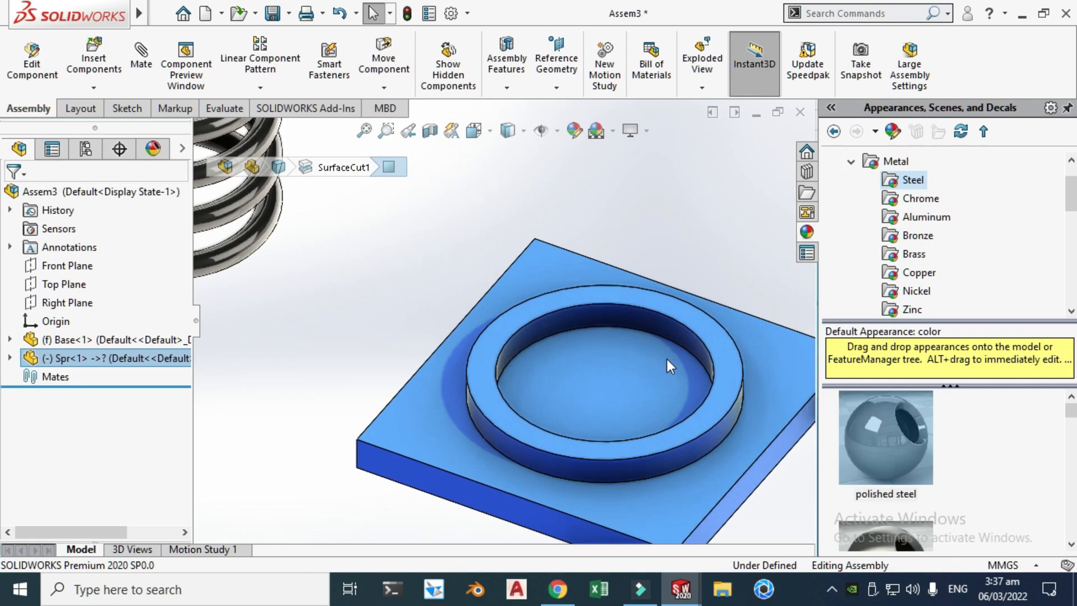
ctrl+click(611, 382)
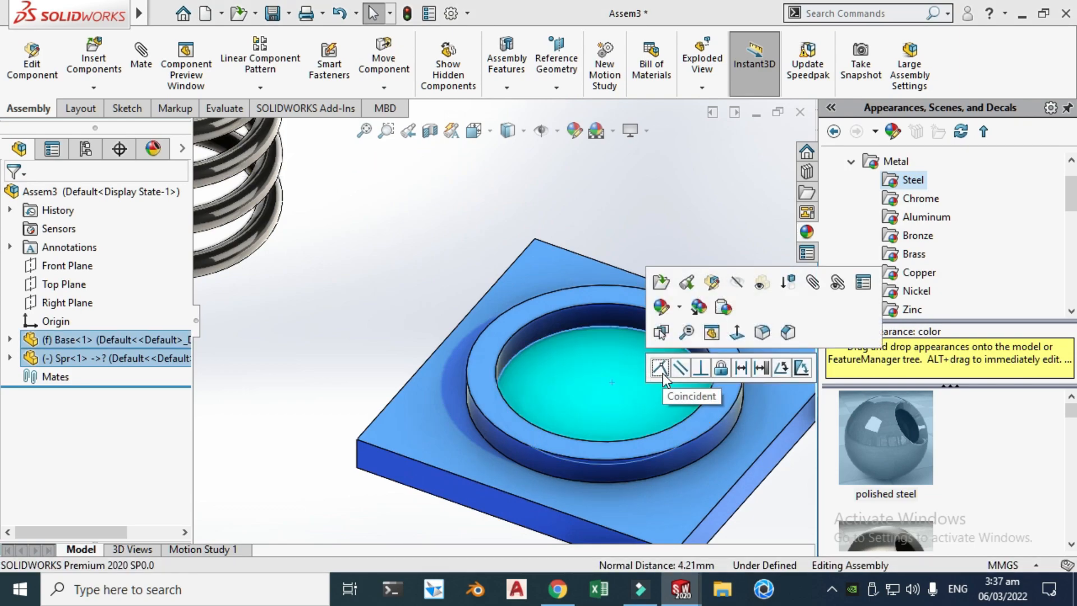
click(661, 368)
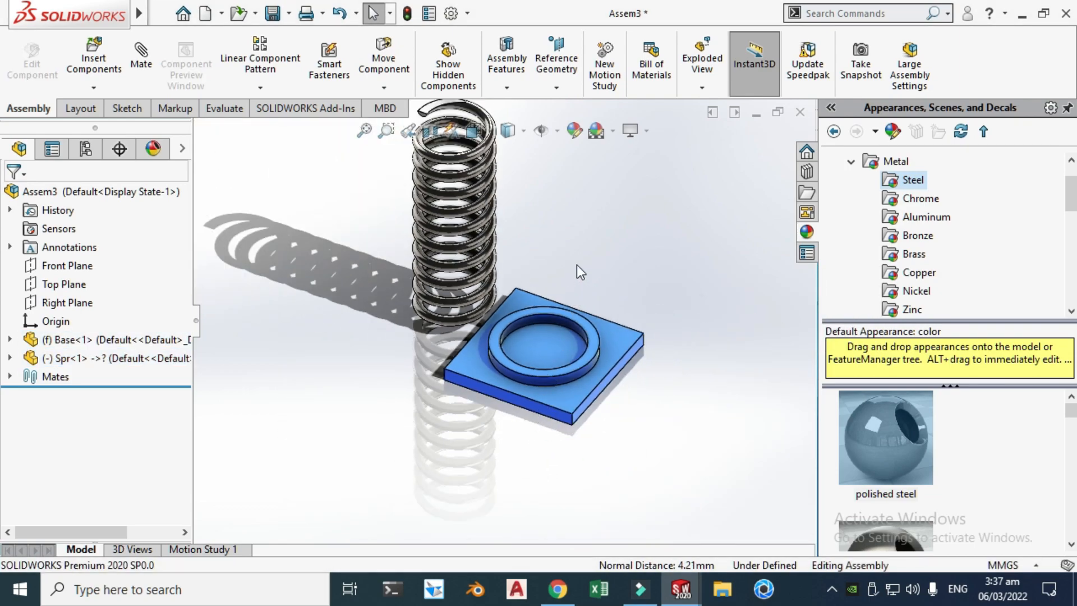
Step: Show Sketch2, the straight axis line under the spring's Sweep1 feature
scroll(566, 264, down, 2)
scroll(427, 304, up, 2)
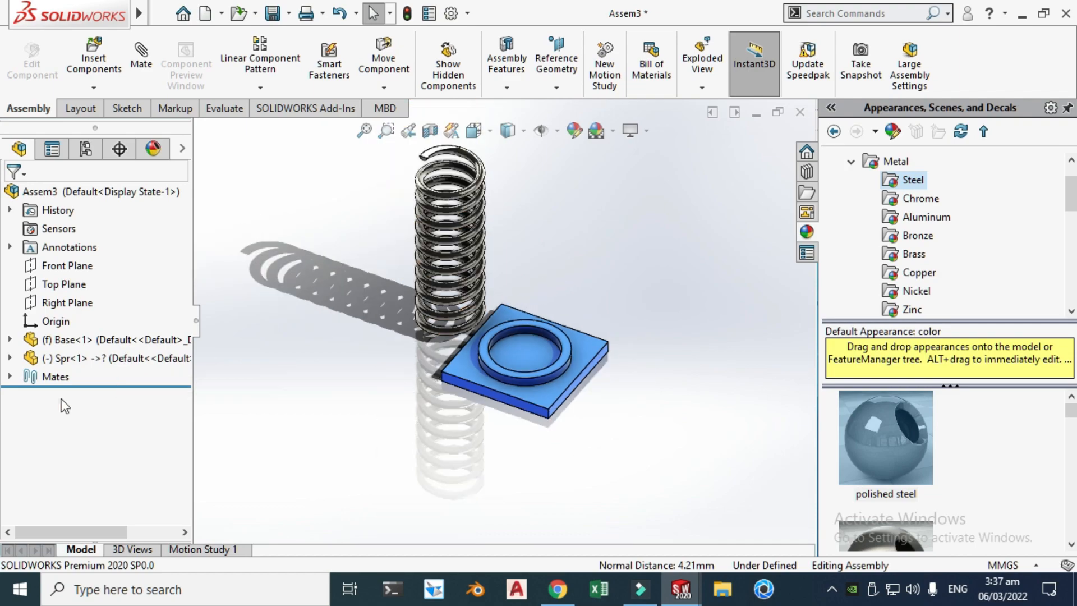
click(11, 358)
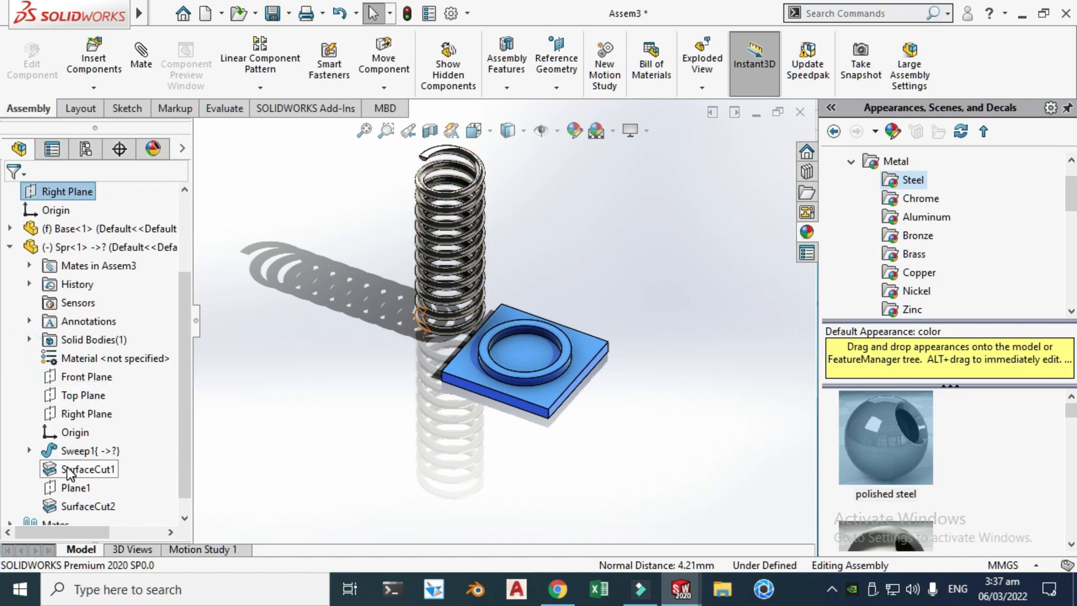
click(29, 450)
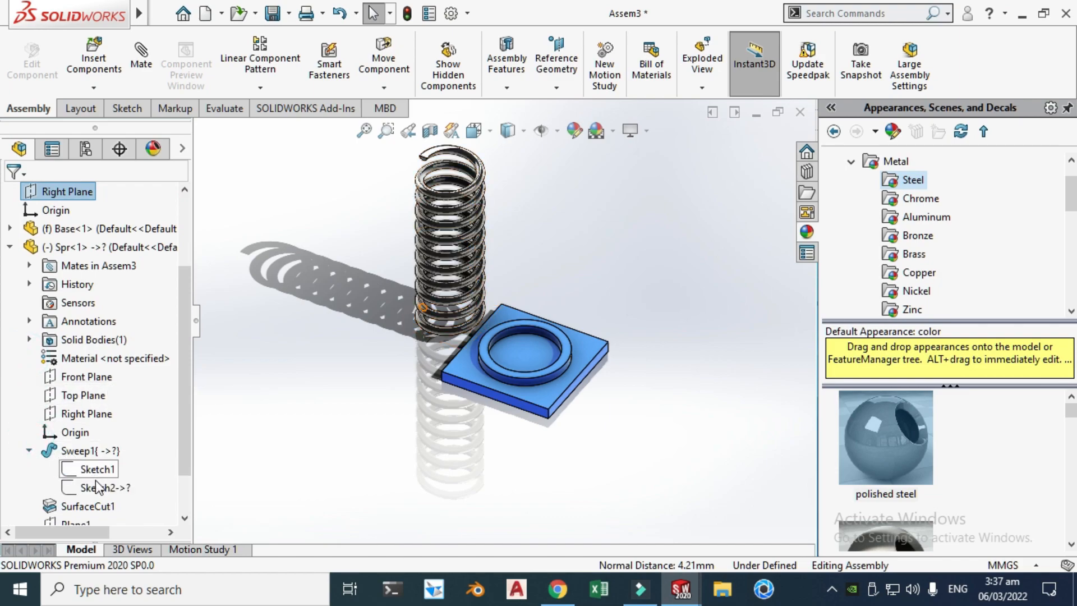
click(98, 488)
click(110, 457)
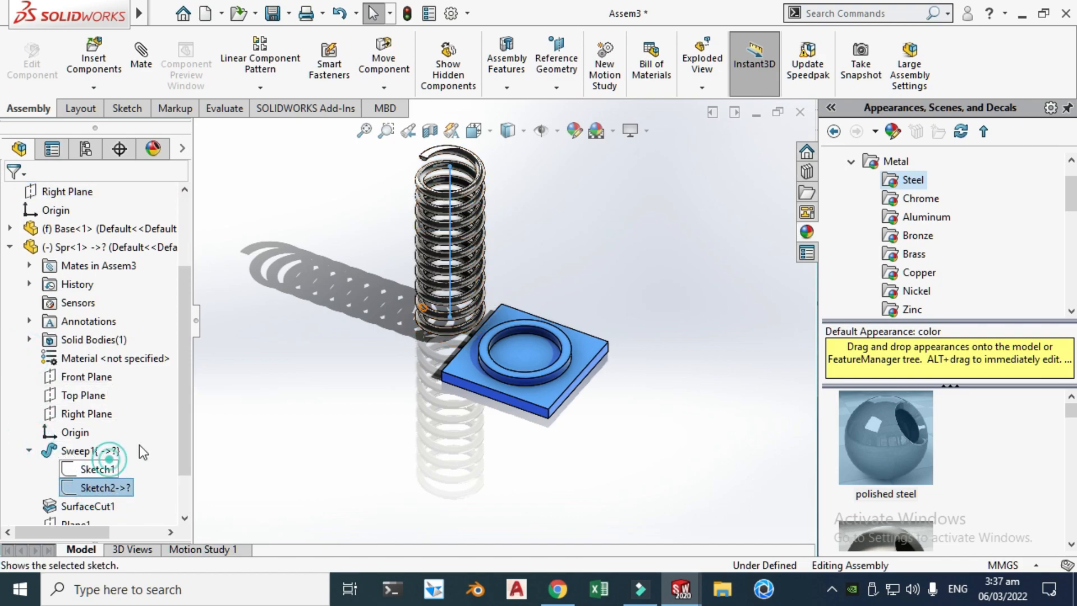
Step: Add a concentric mate between the spring's axis line and the inner cylindrical face of the base plate's ring
scroll(444, 196, down, 4)
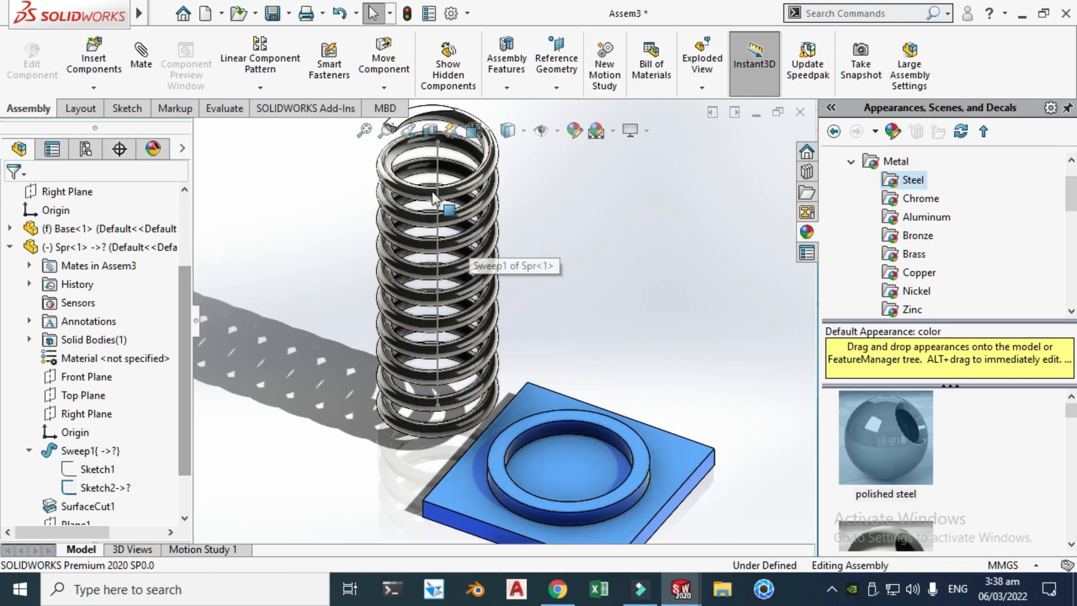
click(441, 176)
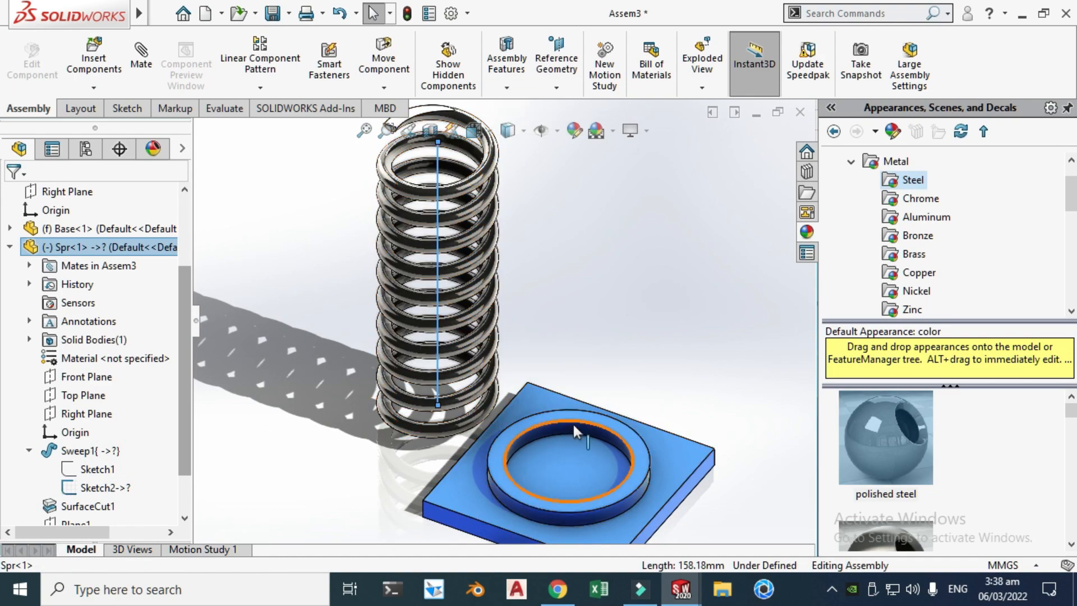
scroll(574, 423, down, 5)
ctrl+click(523, 382)
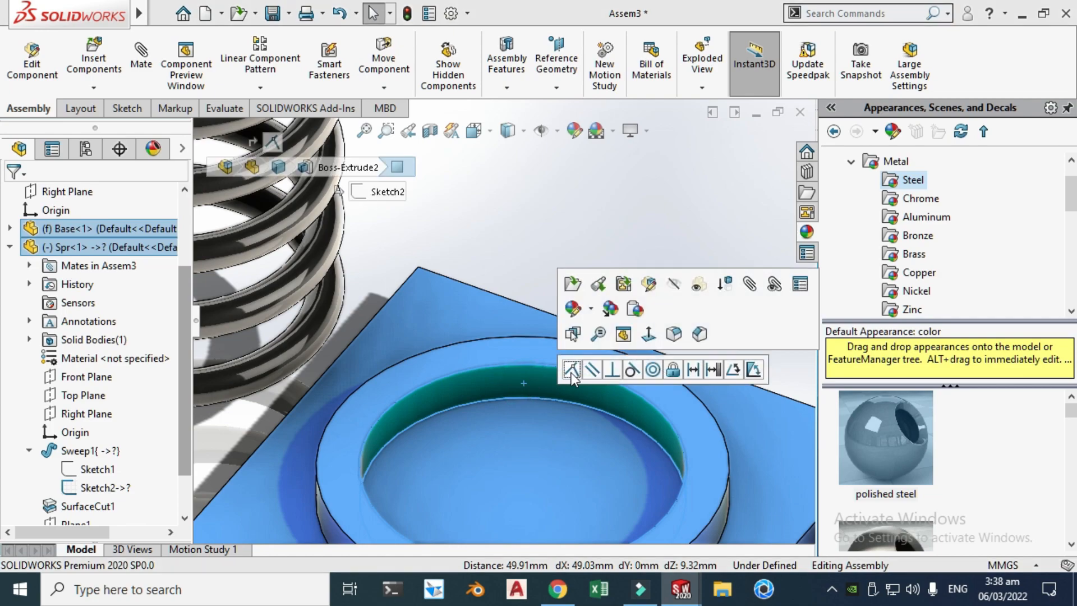
click(653, 370)
scroll(447, 436, up, 5)
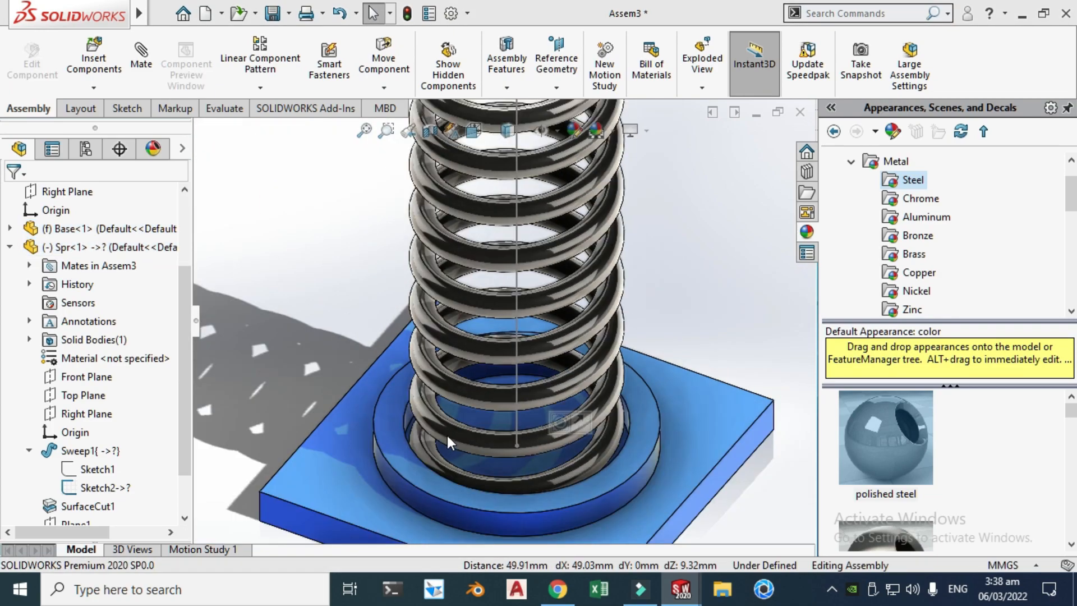
Step: Hide the spring's axis sketch and collapse the spring's feature list
click(387, 257)
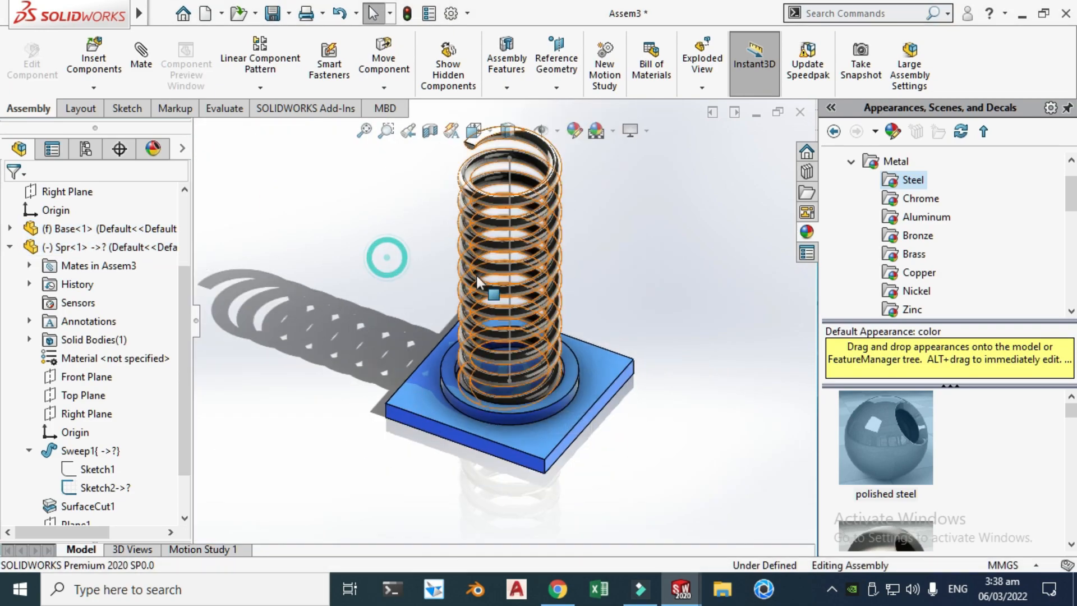
right_click(511, 308)
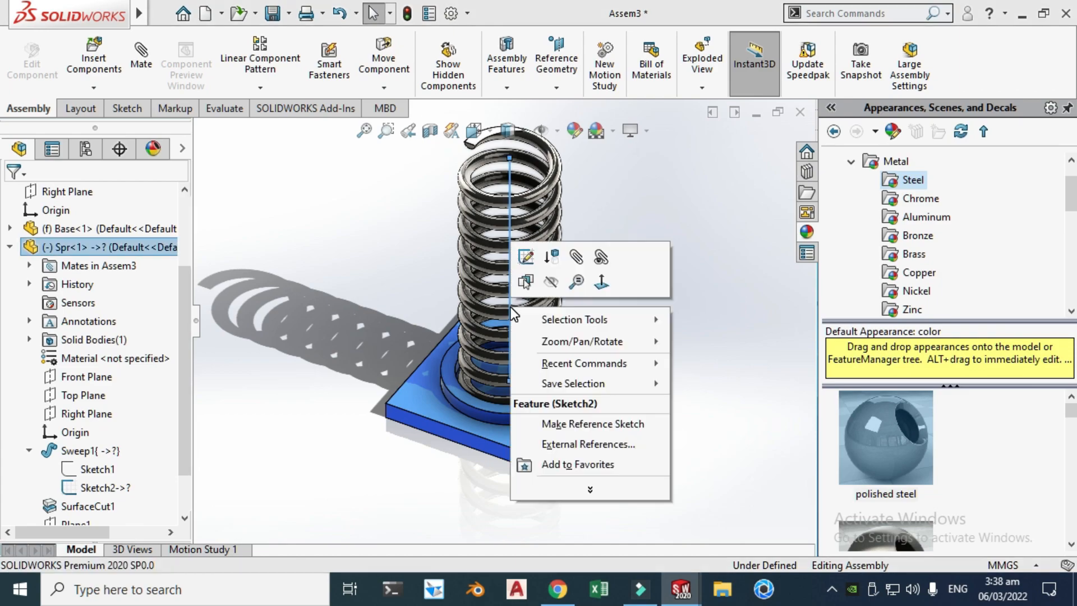
click(544, 287)
scroll(385, 273, up, 4)
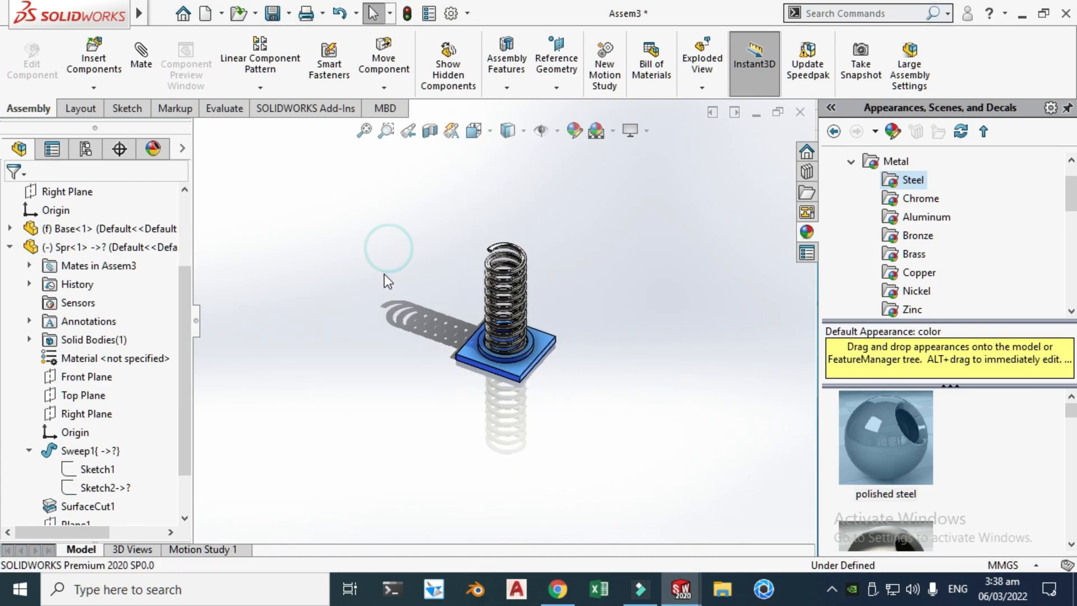
click(10, 247)
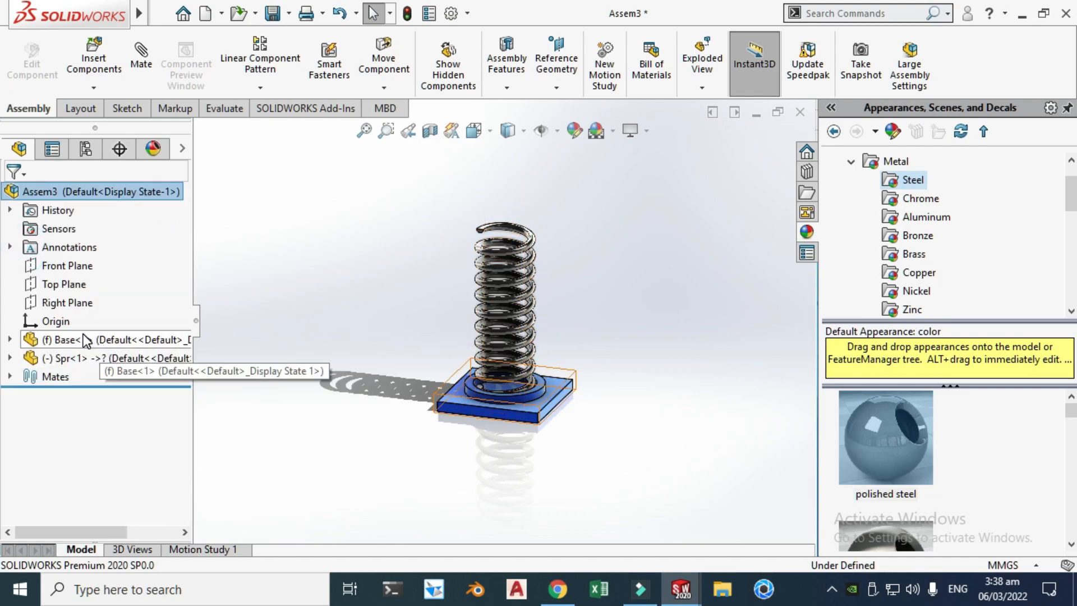
Step: Place a second copy of the Base part above the spring and rotate it freely until its ring faces down
drag(85, 340, 449, 199)
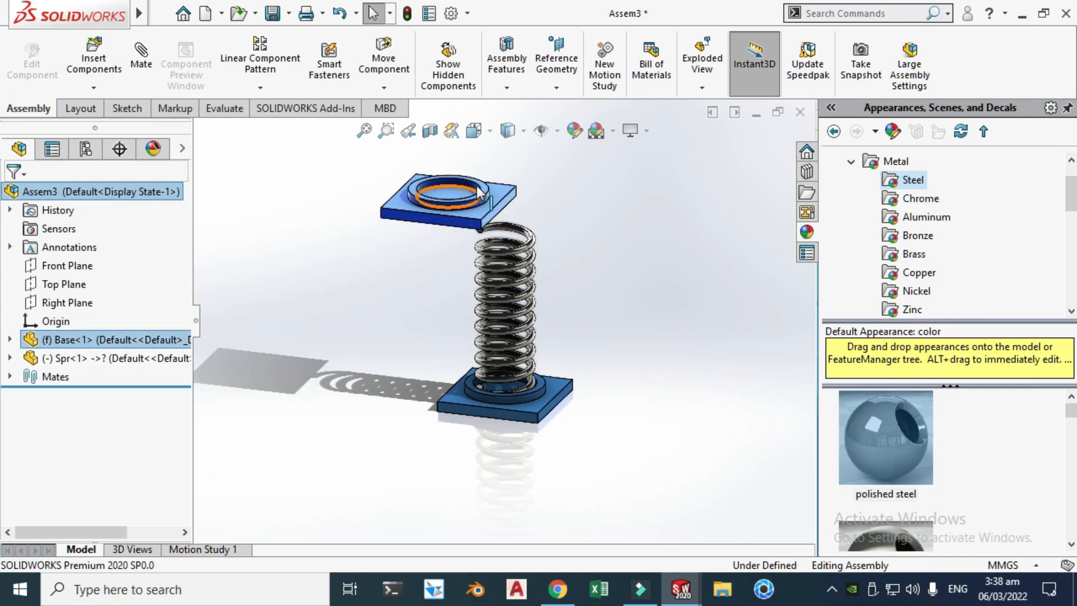
scroll(465, 190, down, 3)
click(384, 90)
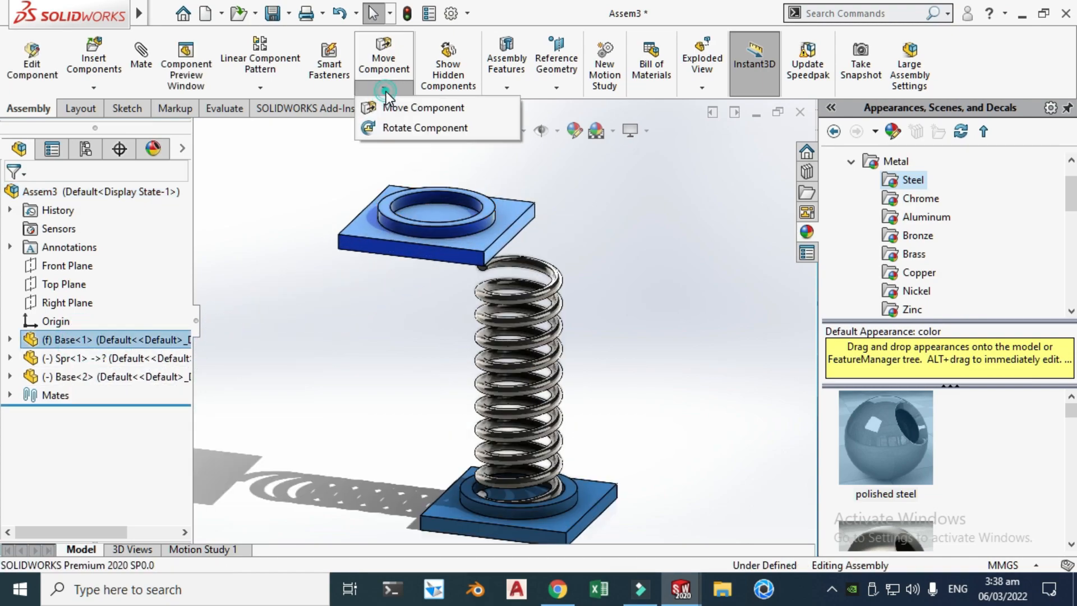
click(405, 129)
drag(452, 218, 479, 212)
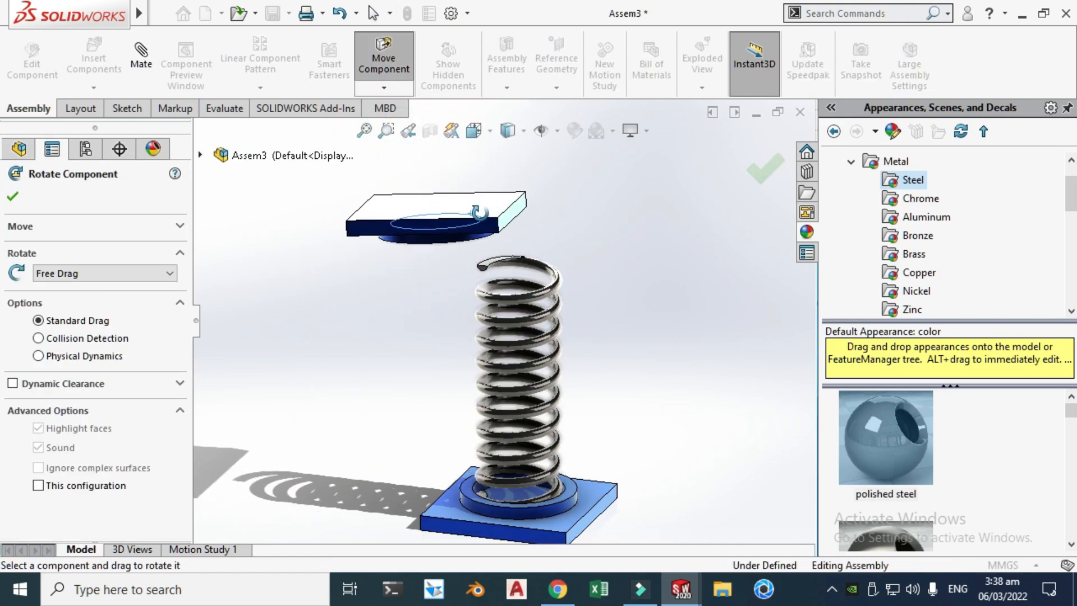
scroll(459, 219, down, 2)
key(Escape)
Step: Add a coincident mate between the front side faces of the upper plate and the base plate
click(380, 232)
scroll(477, 359, up, 3)
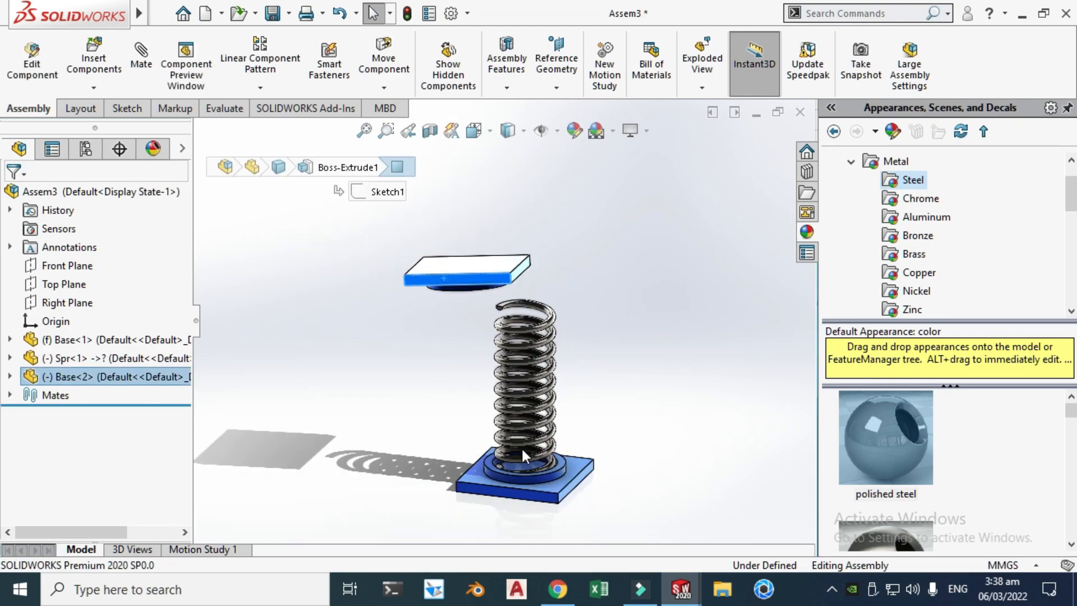
scroll(499, 452, down, 2)
ctrl+click(495, 444)
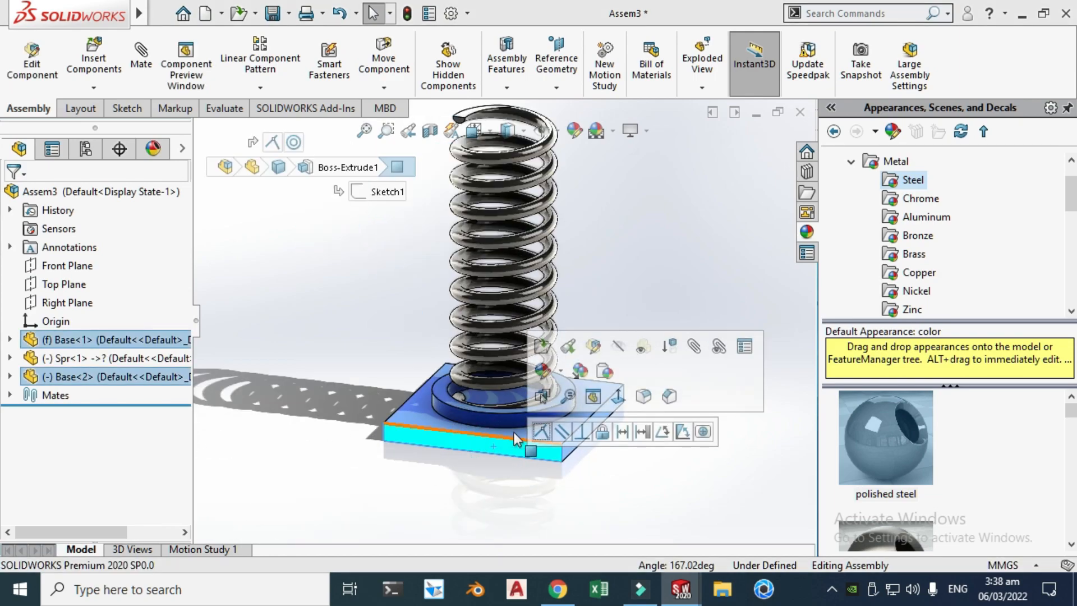
click(545, 433)
click(618, 356)
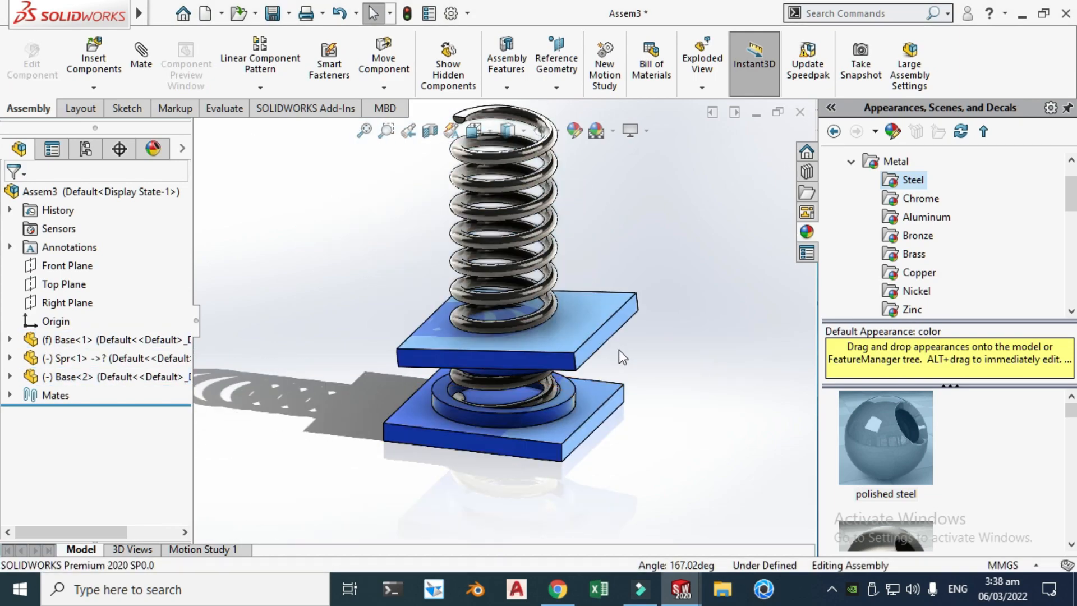
Step: Add a coincident mate between the right side faces of the two plates and raise the upper plate above the spring
click(605, 329)
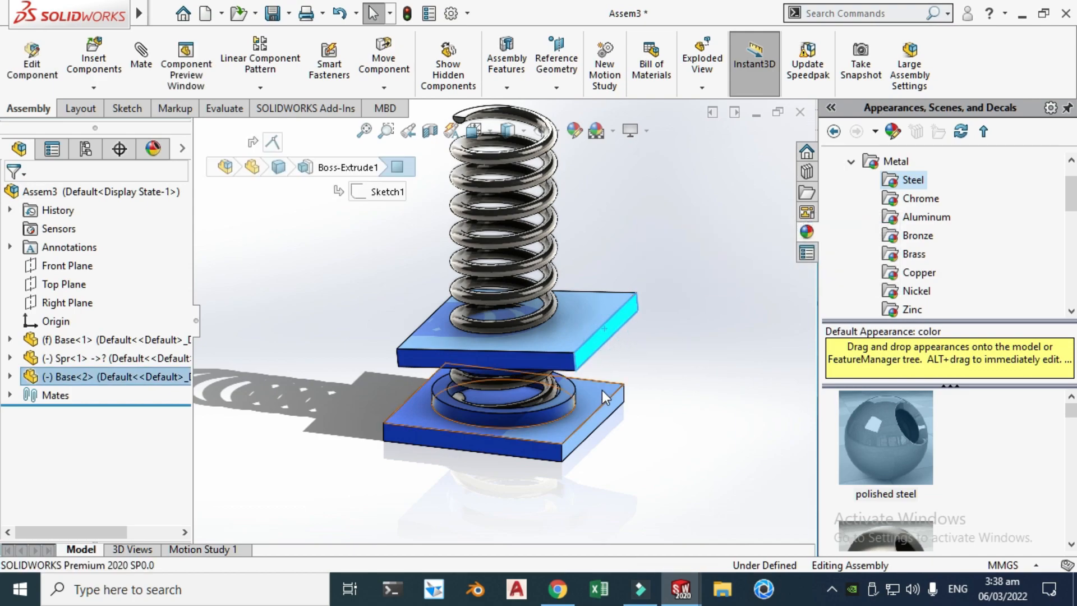
click(587, 430)
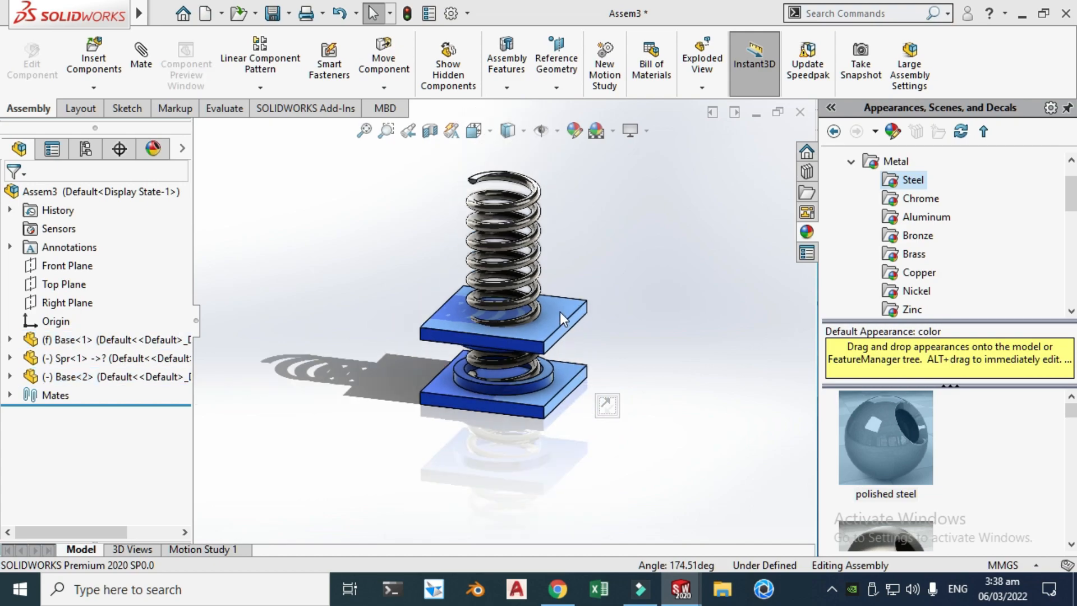
click(560, 312)
drag(553, 318, 548, 149)
key(Escape)
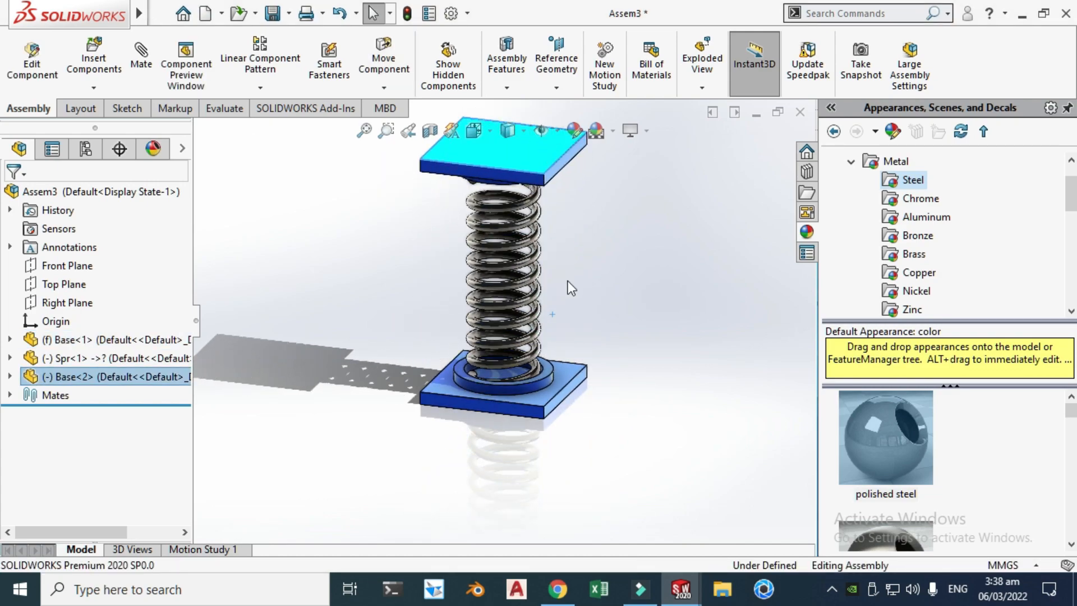
Step: Open Sketch2 of the spring's Sweep1 feature for editing within the assembly
scroll(568, 280, up, 3)
right_click(611, 230)
click(651, 304)
drag(572, 306, 538, 239)
scroll(539, 239, down, 5)
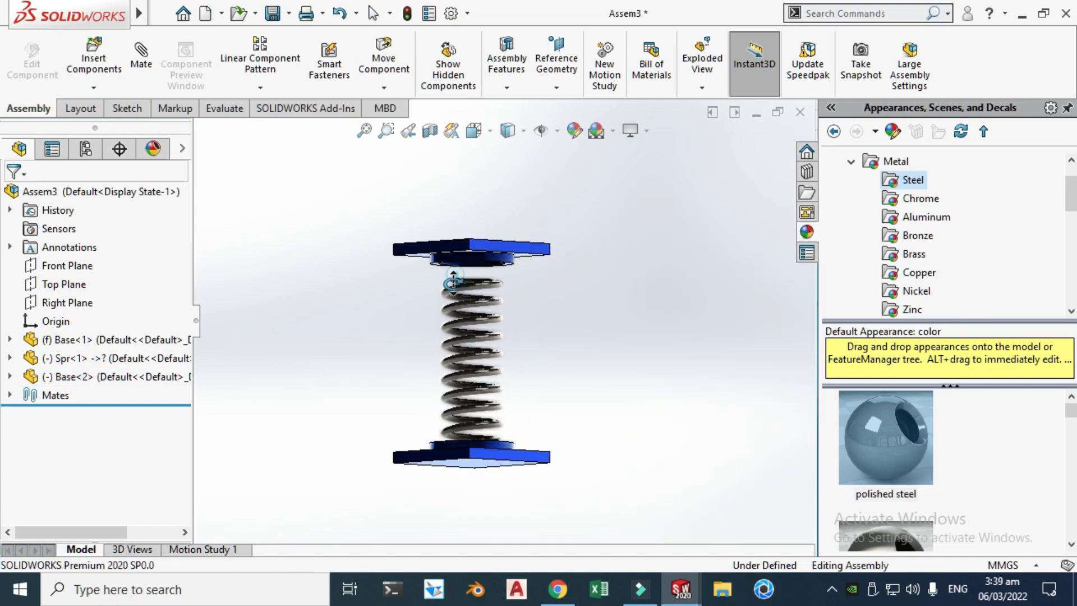
click(8, 359)
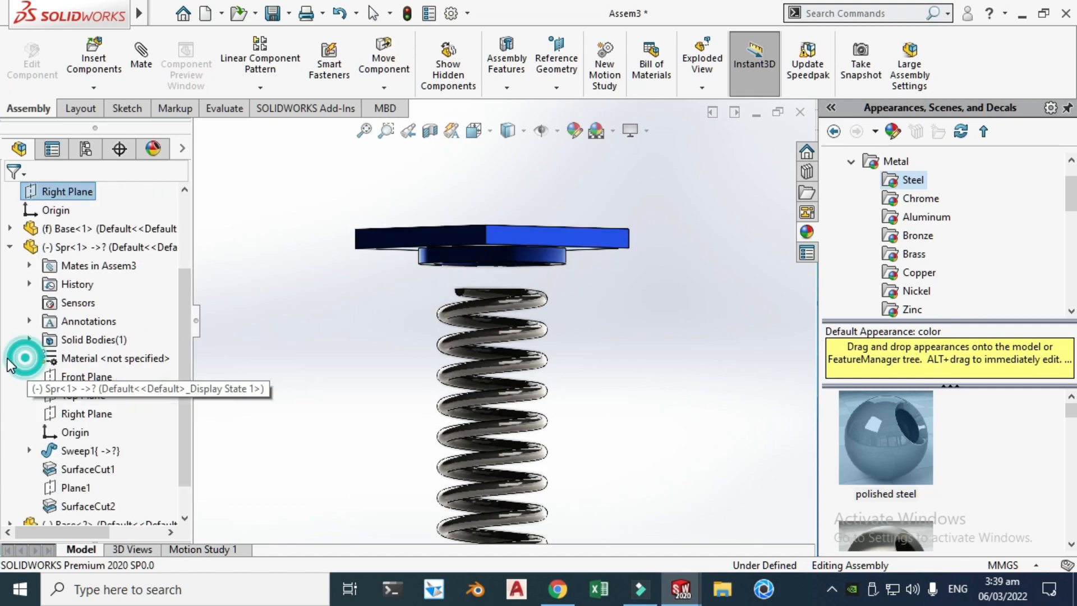
click(29, 450)
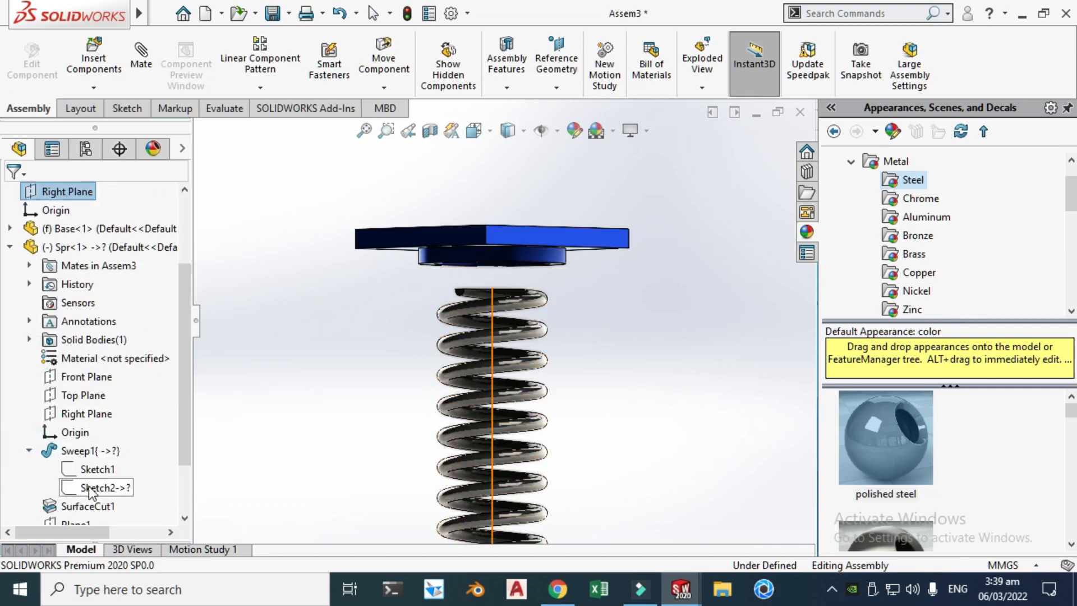
click(92, 489)
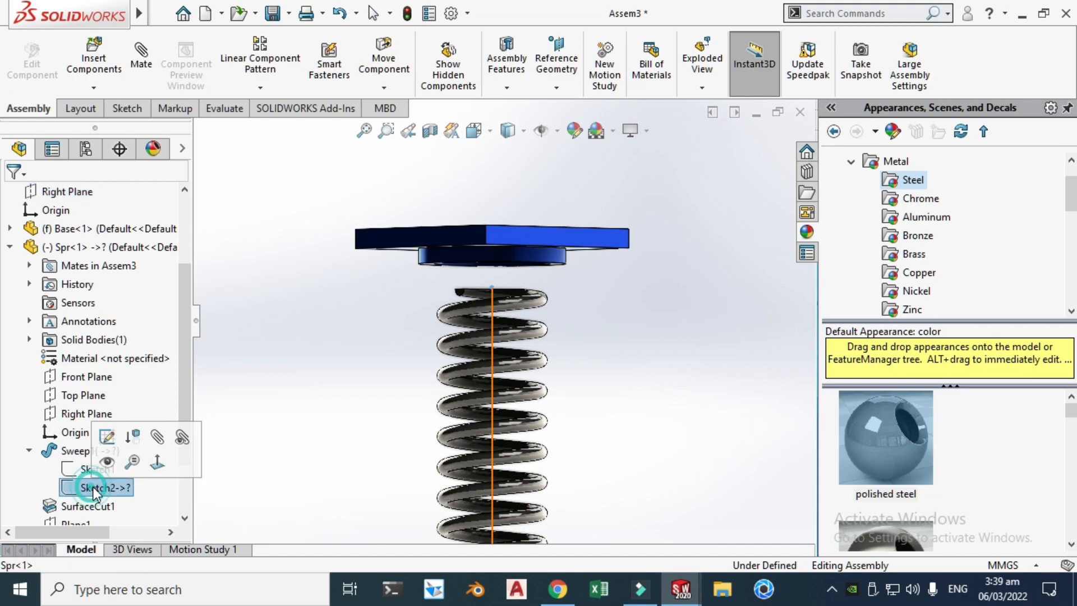
click(107, 438)
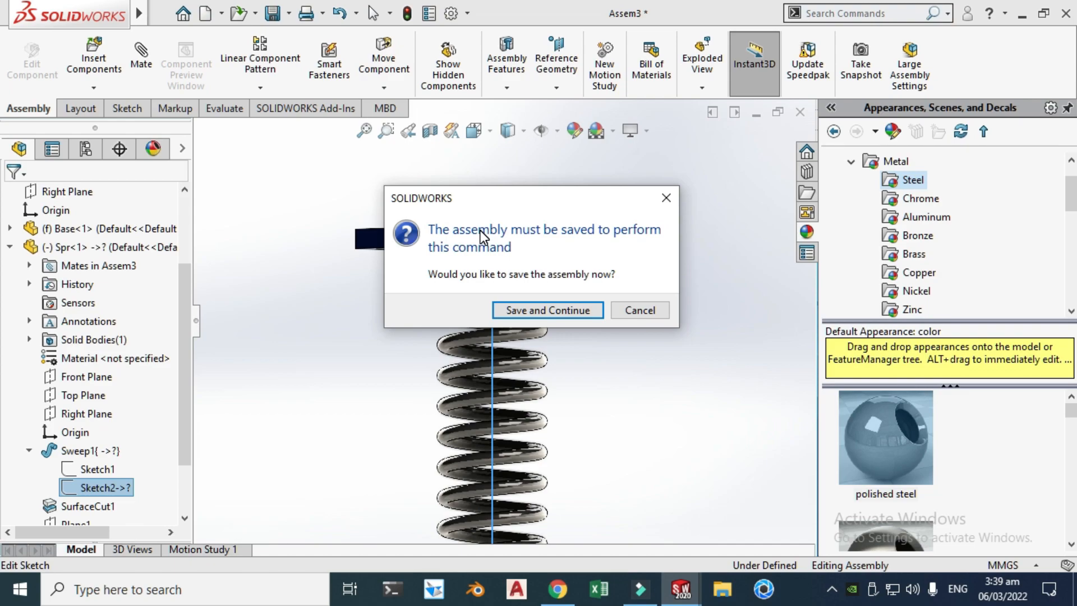
Step: Save the assembly as Ass in the Spring Animation folder
click(513, 311)
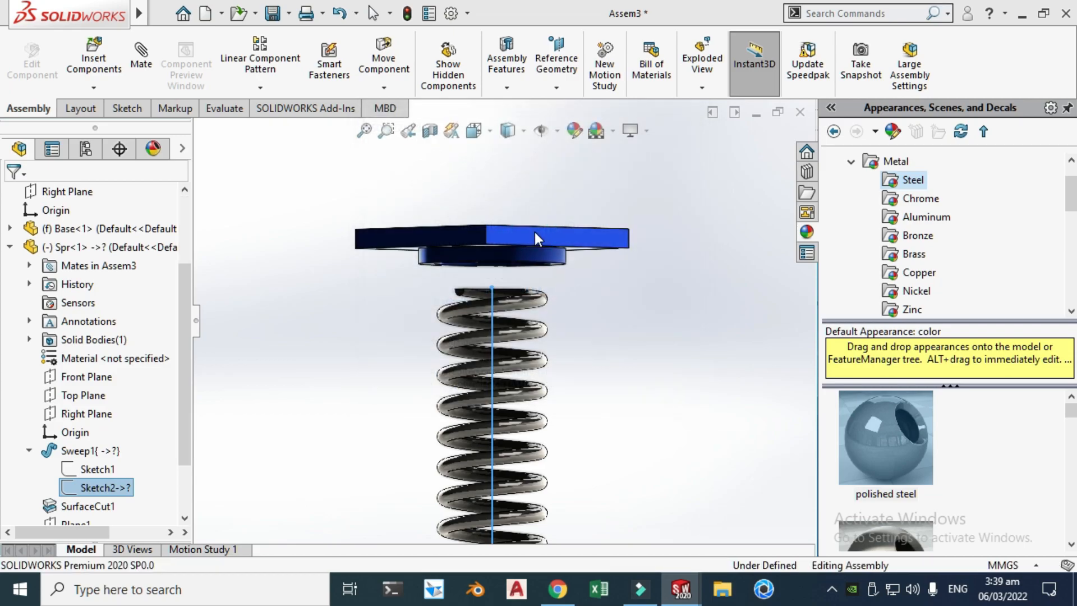
text(Ass)
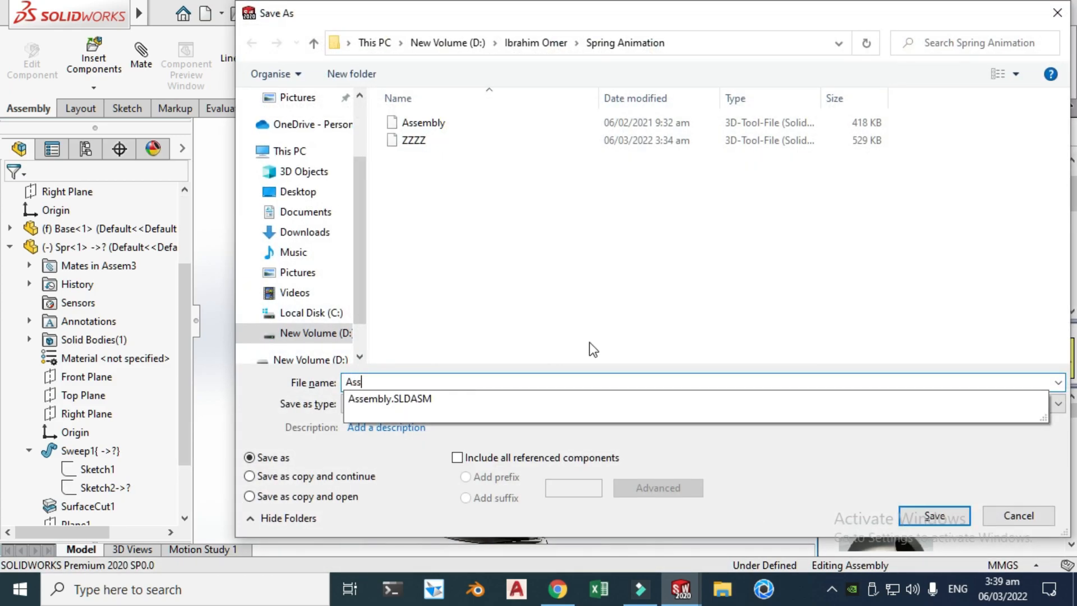
click(942, 515)
click(568, 314)
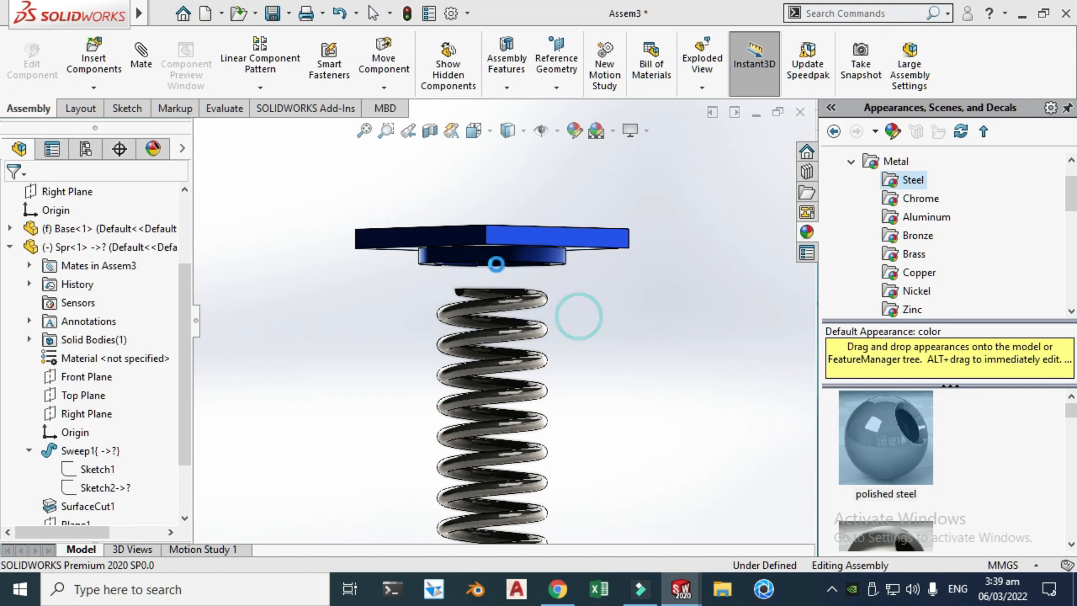
Step: Delete the coincident relation on the upper endpoint of the spring's axis line
scroll(493, 313, down, 5)
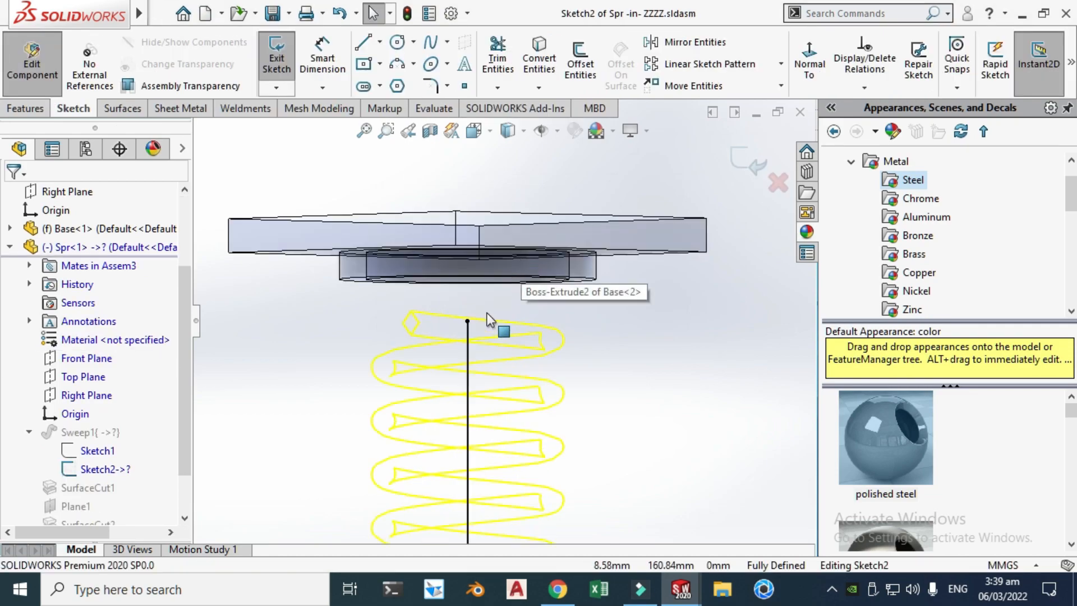
click(456, 321)
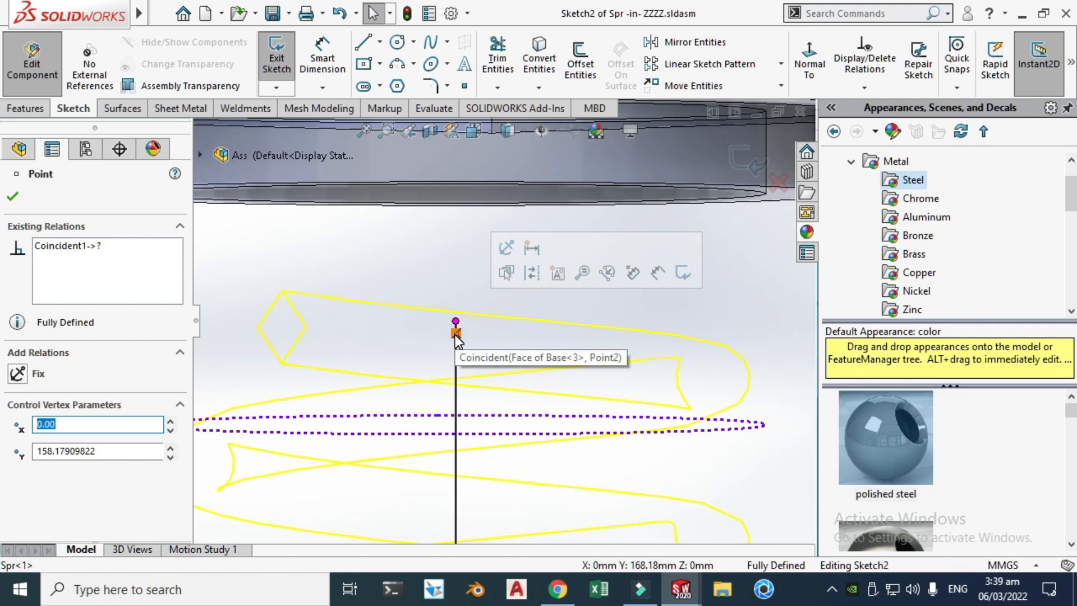
click(455, 334)
key(Delete)
scroll(457, 336, up, 3)
scroll(481, 324, down, 1)
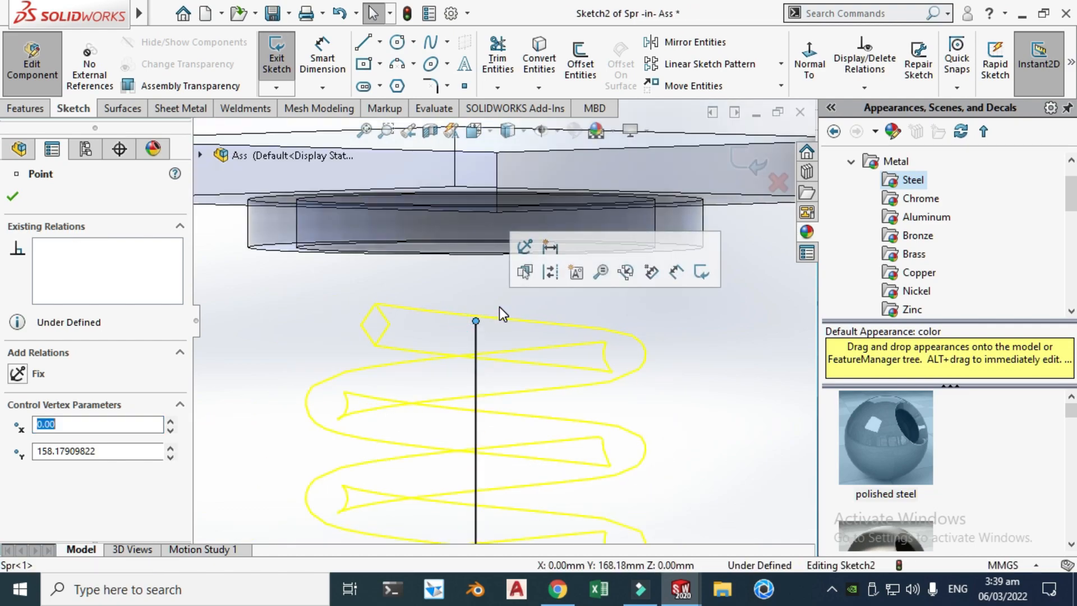
Step: Make the axis line's upper endpoint coincident with the circular face inside the upper plate's ring
middle_drag(508, 301, 524, 257)
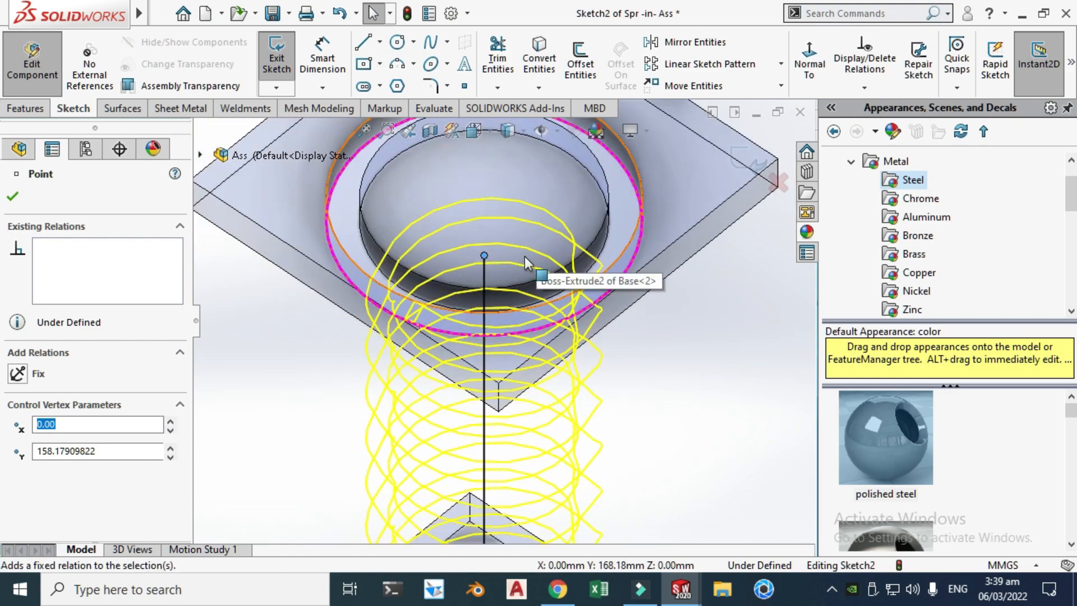
ctrl+click(501, 173)
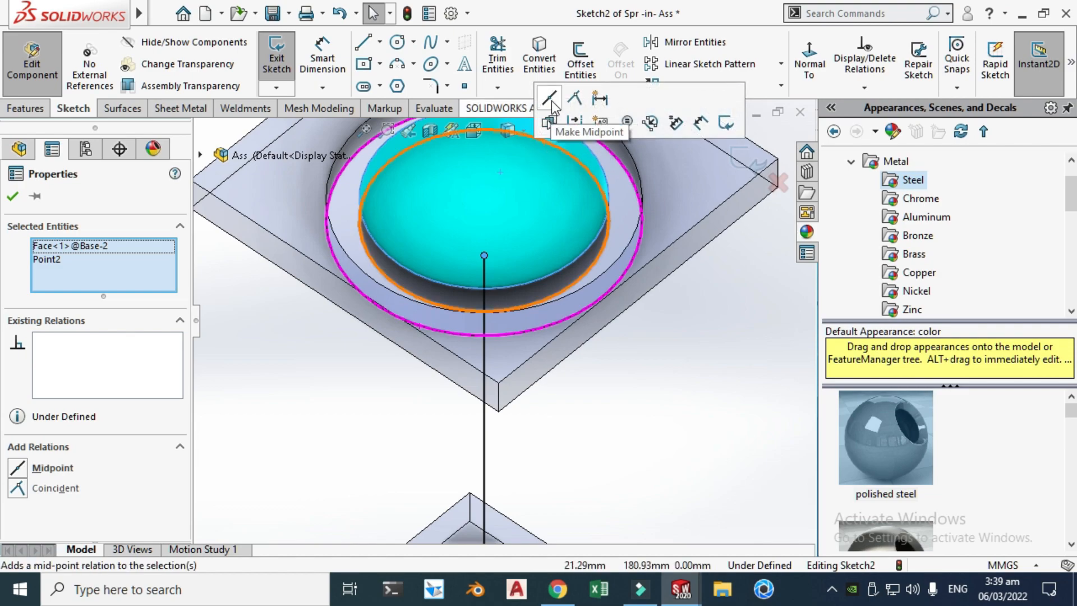
click(580, 100)
scroll(584, 355, up, 3)
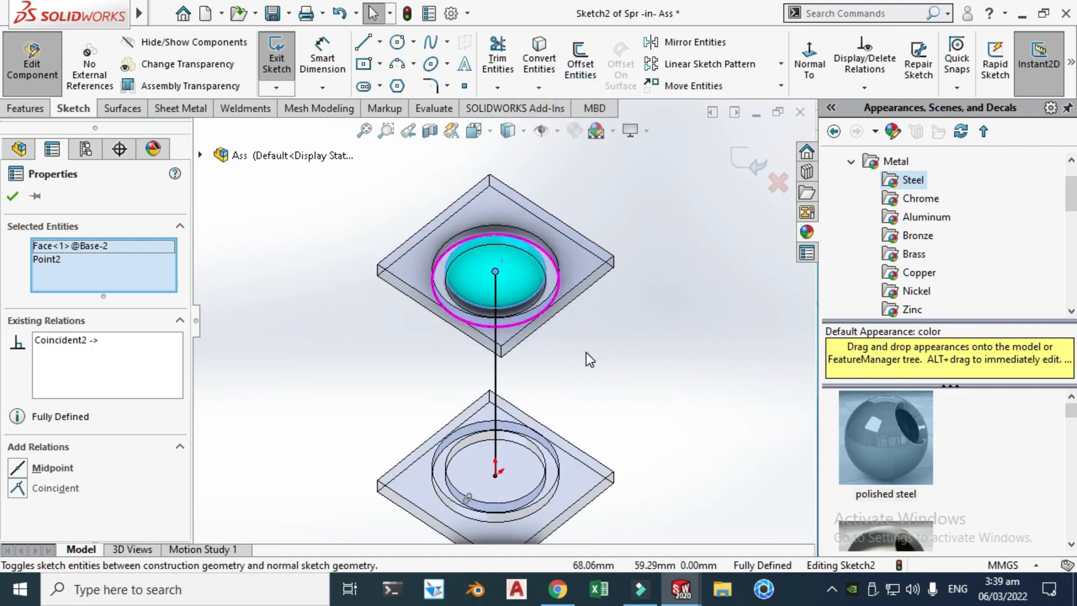
Step: Exit the sketch and finish editing the spring part to return to the assembly
click(742, 167)
scroll(634, 328, up, 2)
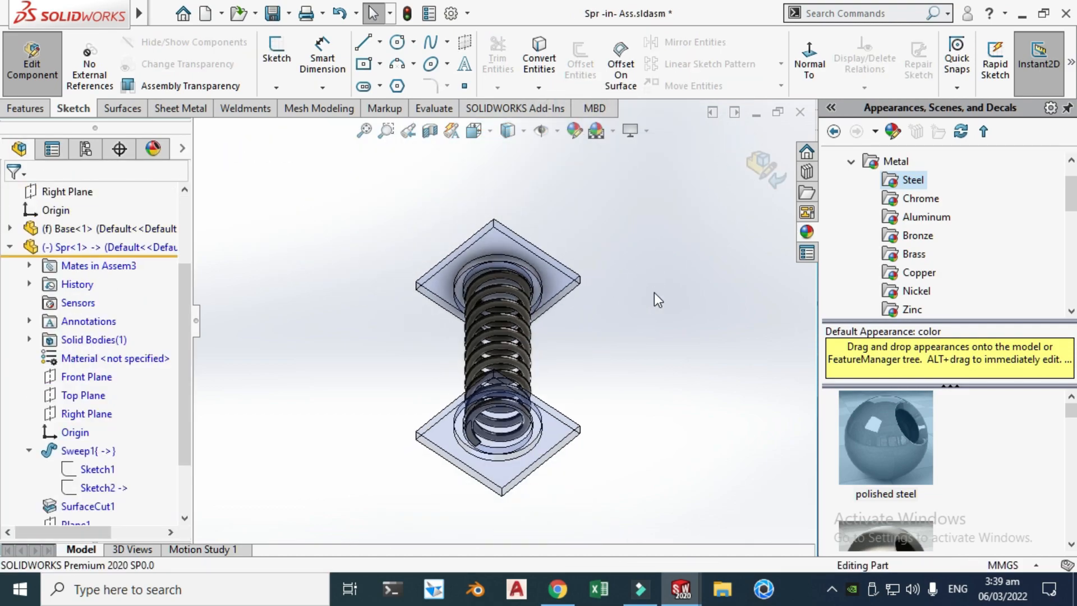
click(752, 167)
right_click(654, 184)
click(682, 265)
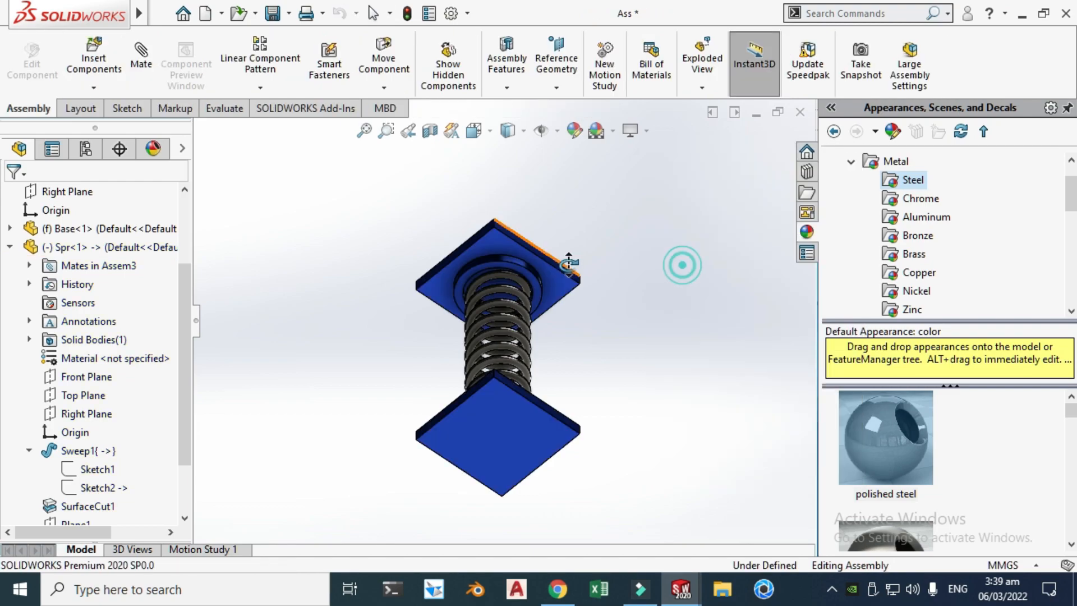
drag(569, 262, 578, 410)
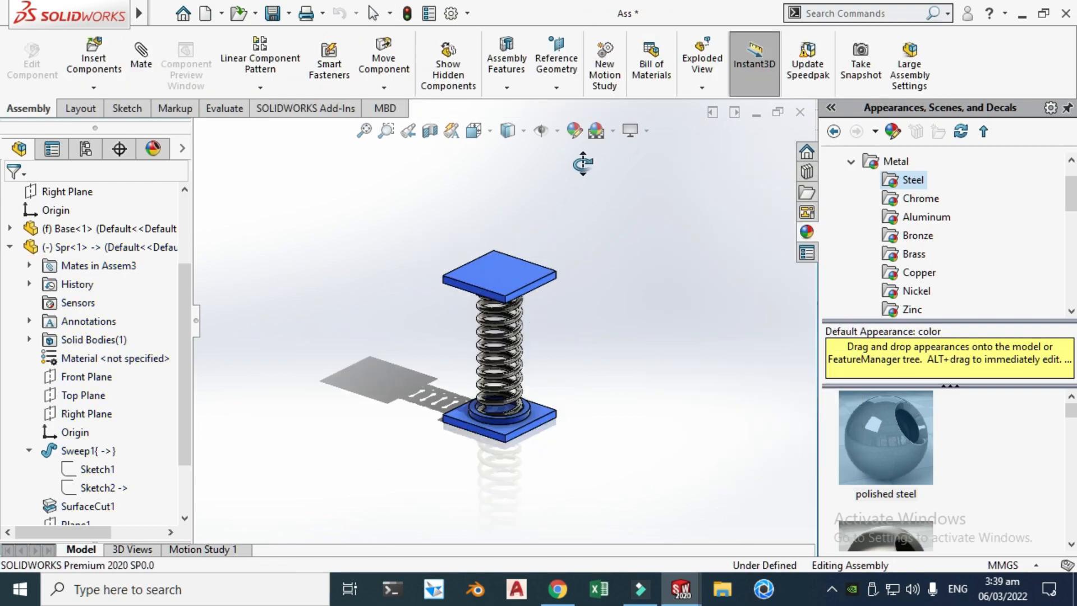
Step: Apply the Plain White scene to the assembly
click(615, 132)
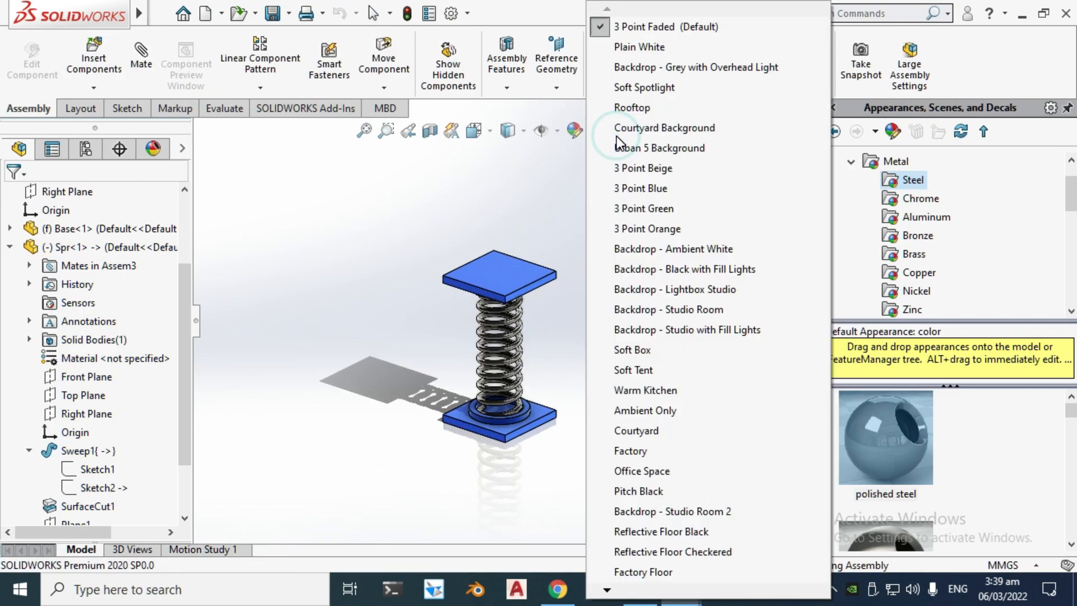
click(646, 49)
scroll(497, 314, down, 3)
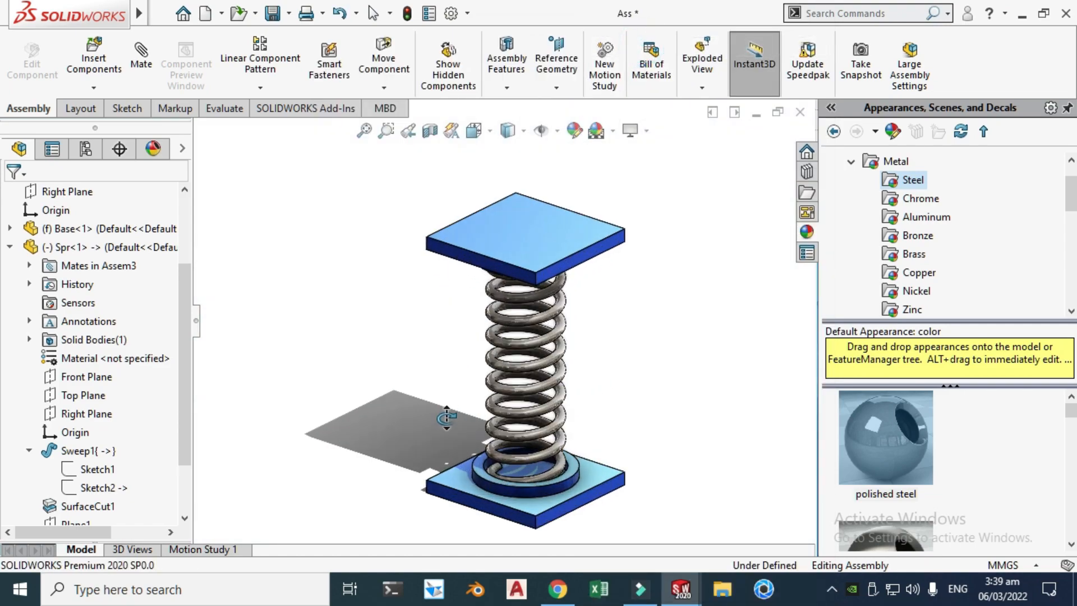
Step: Test the spring's compression by lowering the upper plate, rebuilding the assembly and raising the plate again
click(550, 248)
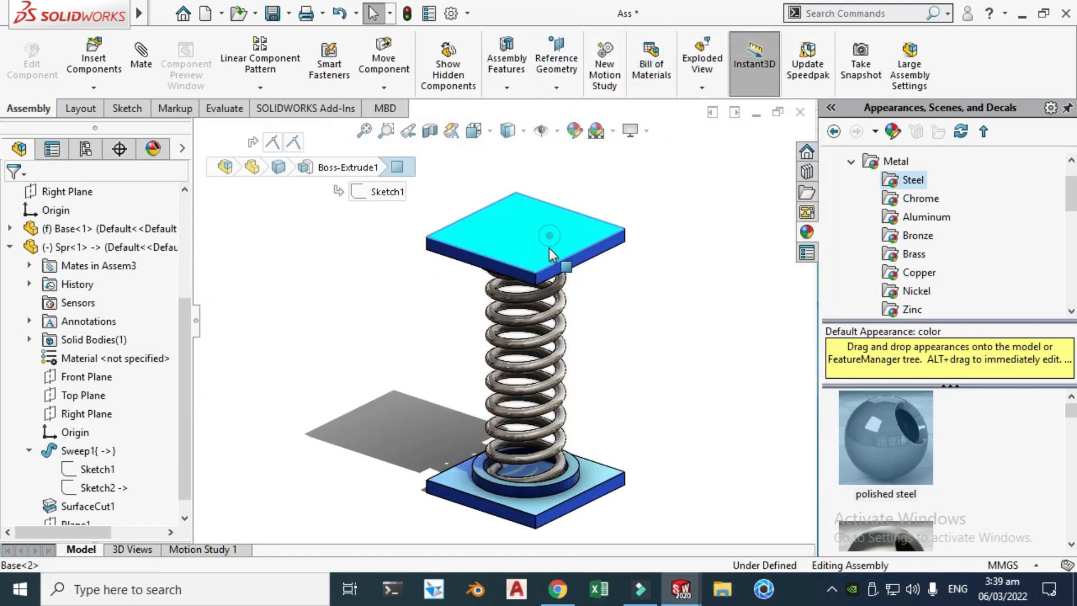
drag(550, 248, 550, 280)
click(405, 17)
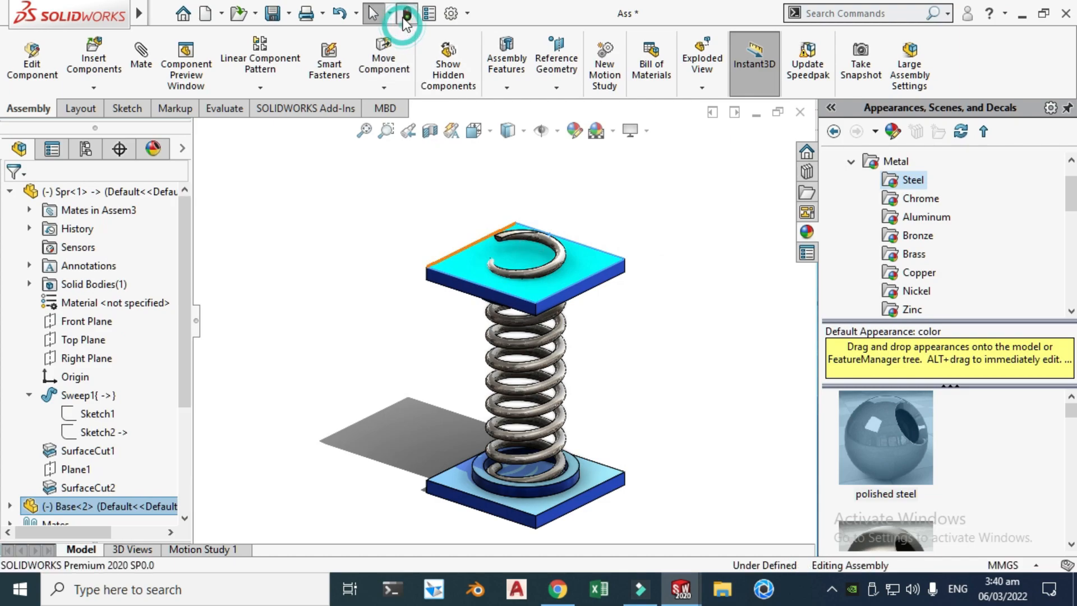
drag(577, 275, 573, 241)
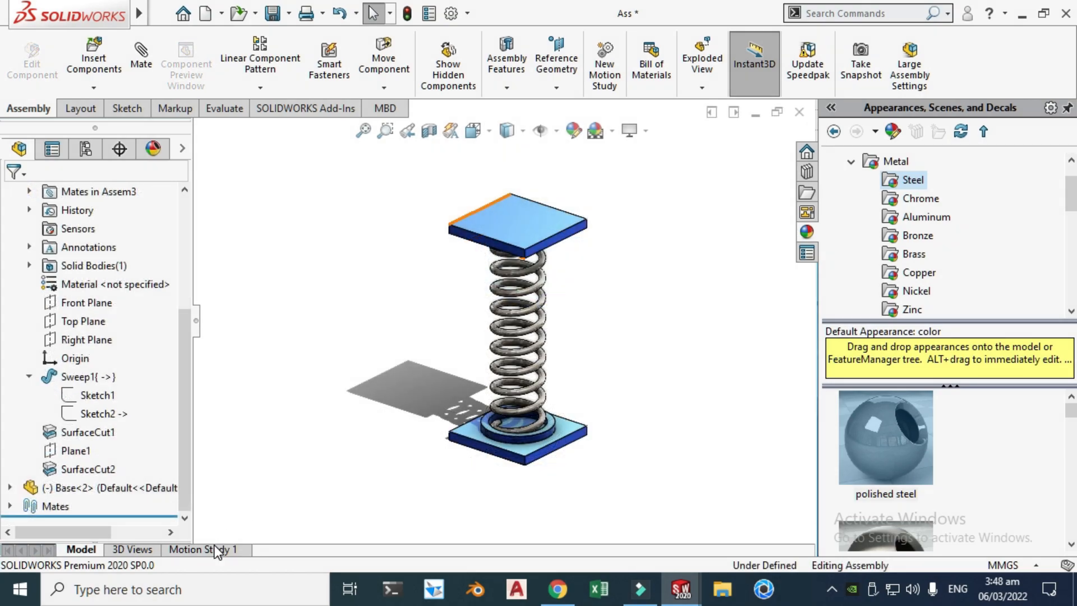
Step: Open Motion Study 1 and place a key for the upper plate, Base<2>, at 2 seconds
click(218, 550)
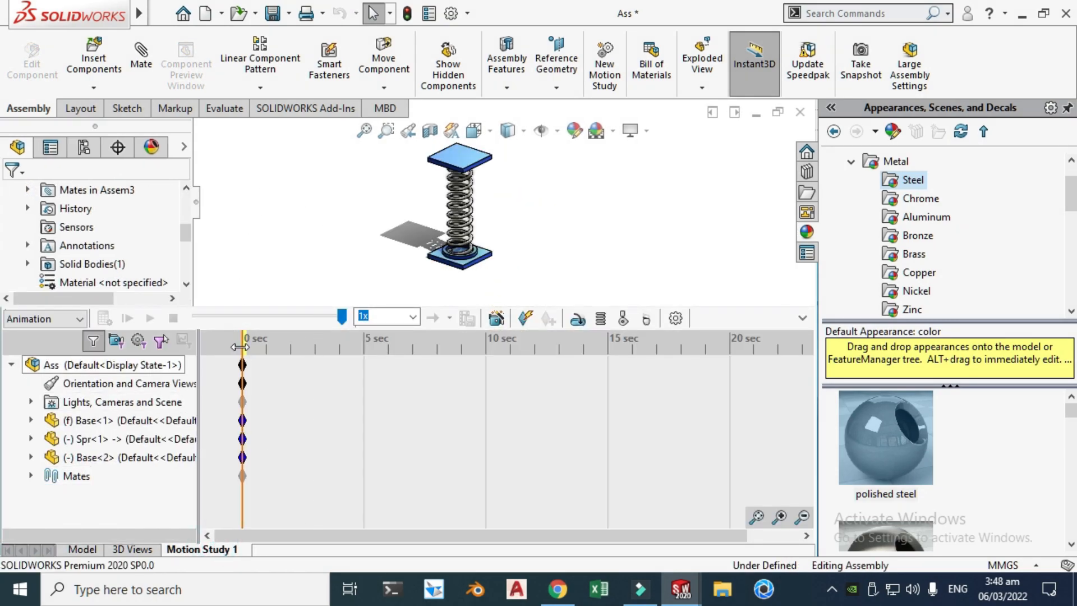
drag(244, 347, 290, 345)
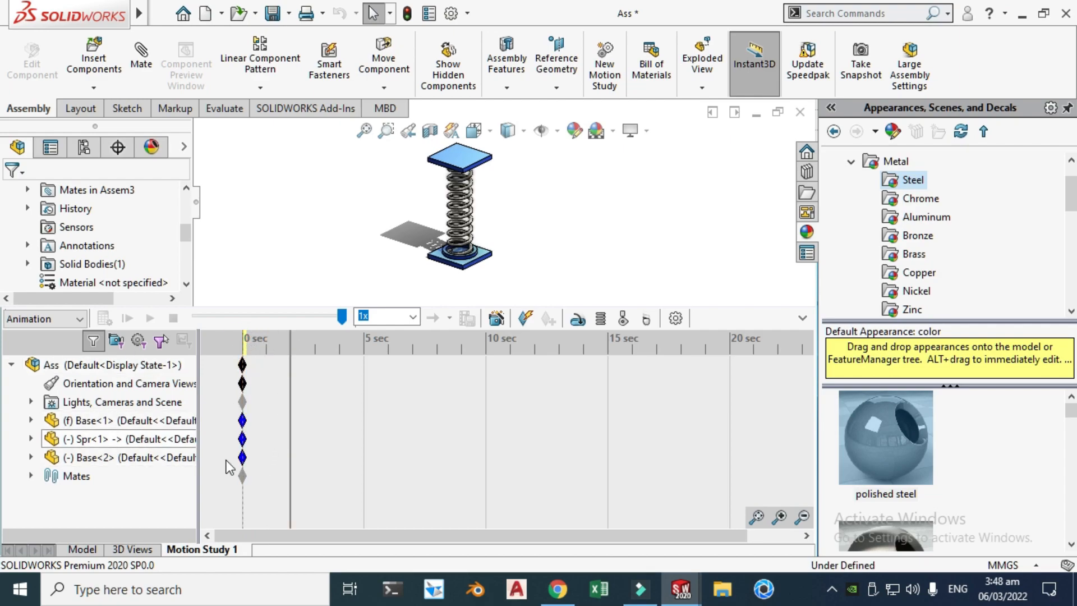
right_click(292, 460)
click(317, 494)
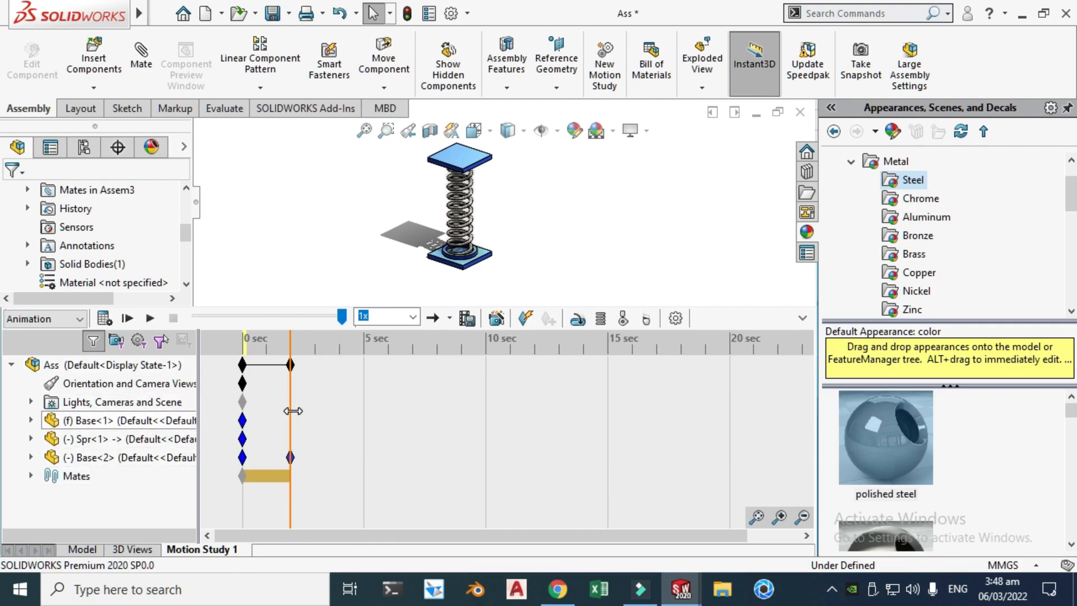
Step: At 8 seconds in the motion study, lower the upper plate about halfway down the spring and place a key for Base<2>
drag(293, 410, 436, 407)
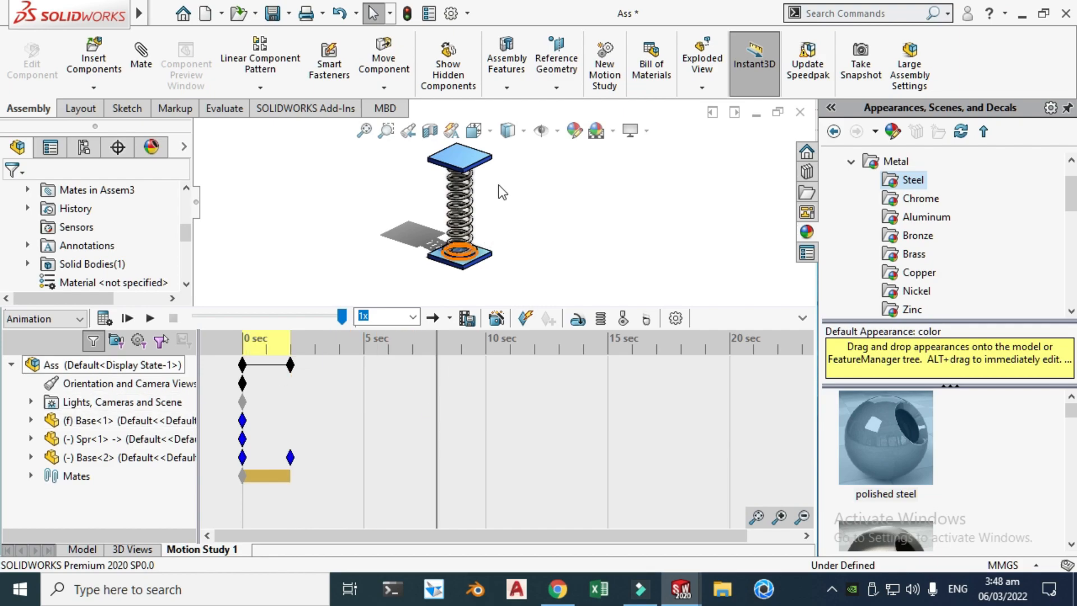
click(471, 183)
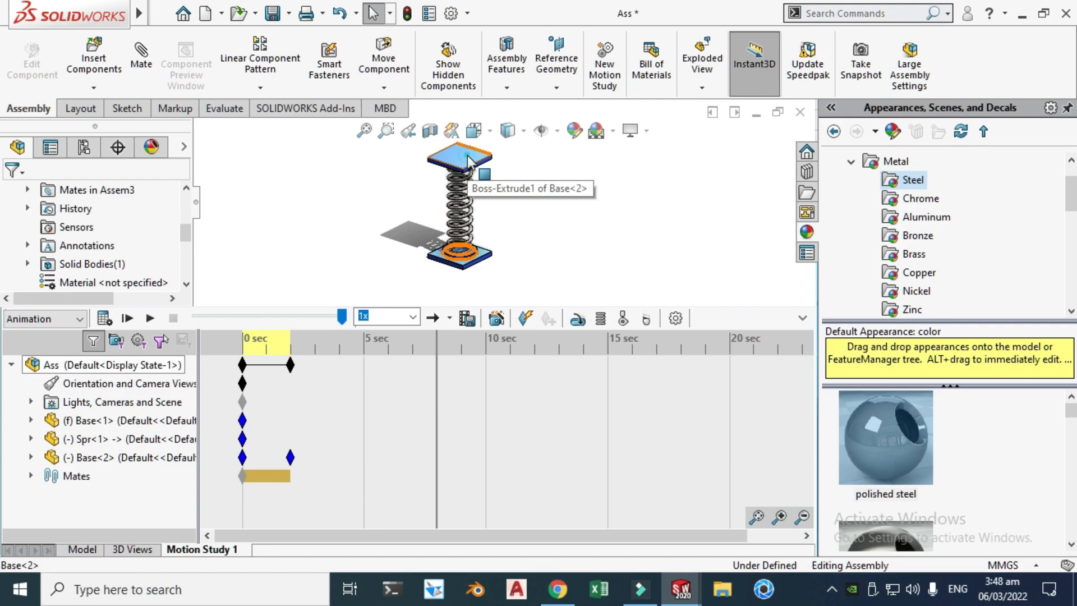
drag(471, 183, 476, 206)
key(Escape)
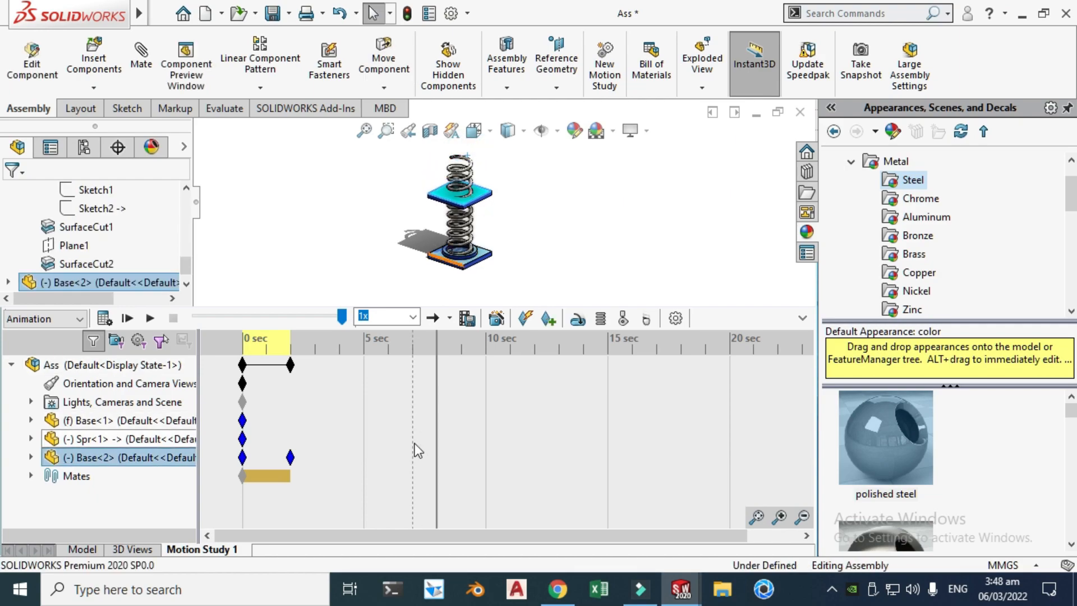
right_click(437, 460)
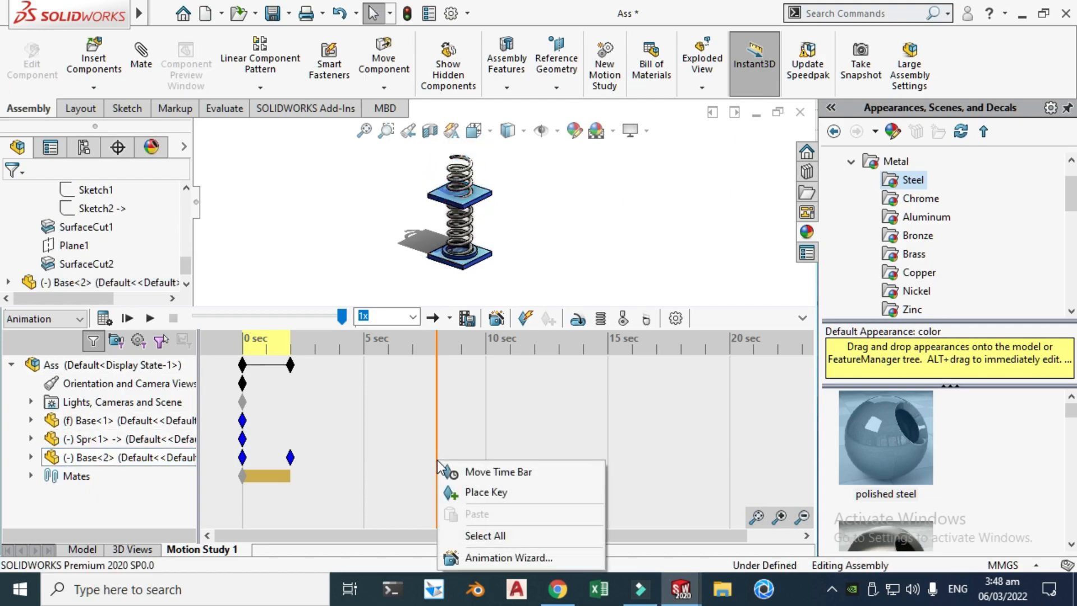
click(469, 492)
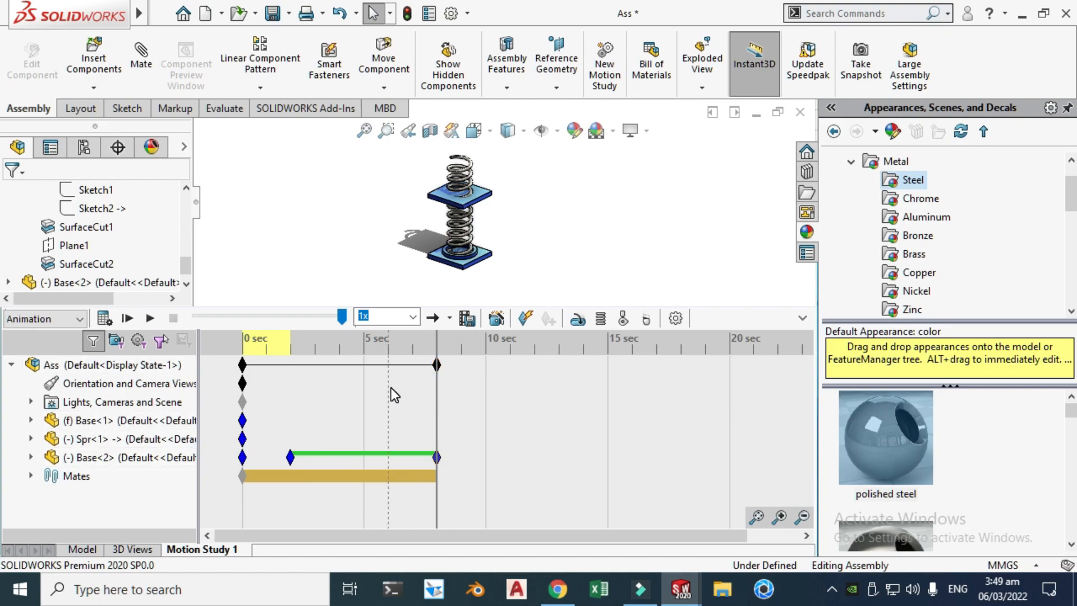
Step: Place a key for the upper plate, Base<2>, at 10 seconds so it holds its lowered position
click(436, 427)
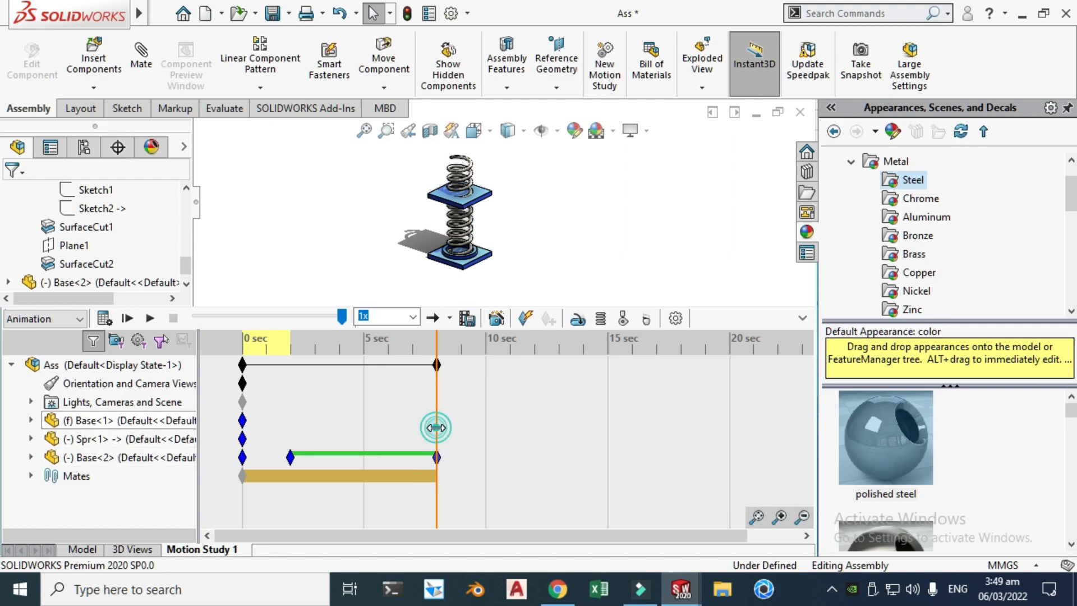
drag(436, 428, 485, 428)
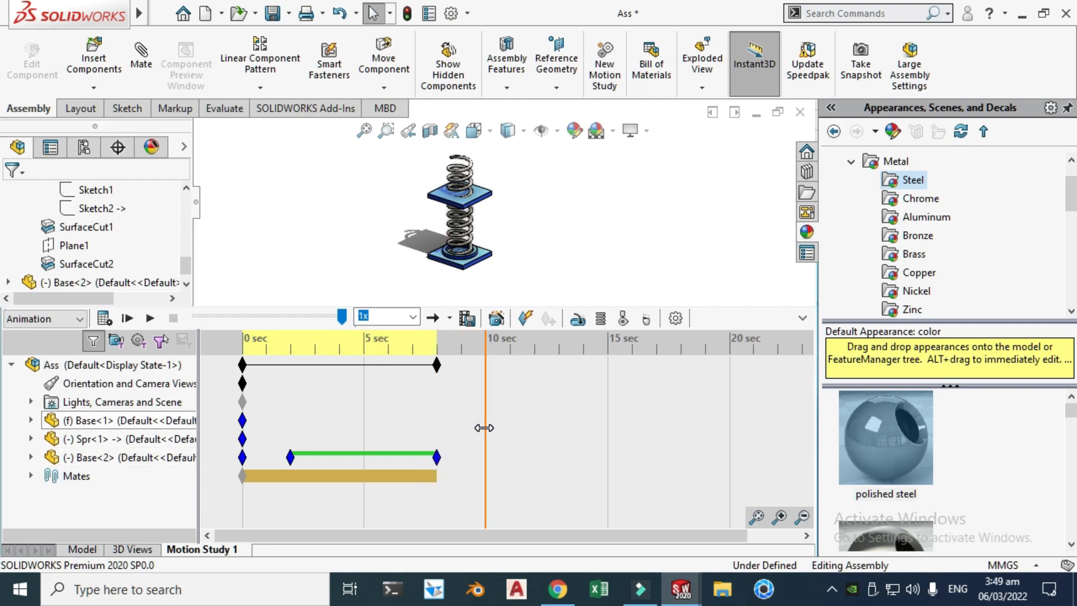
right_click(486, 460)
click(519, 490)
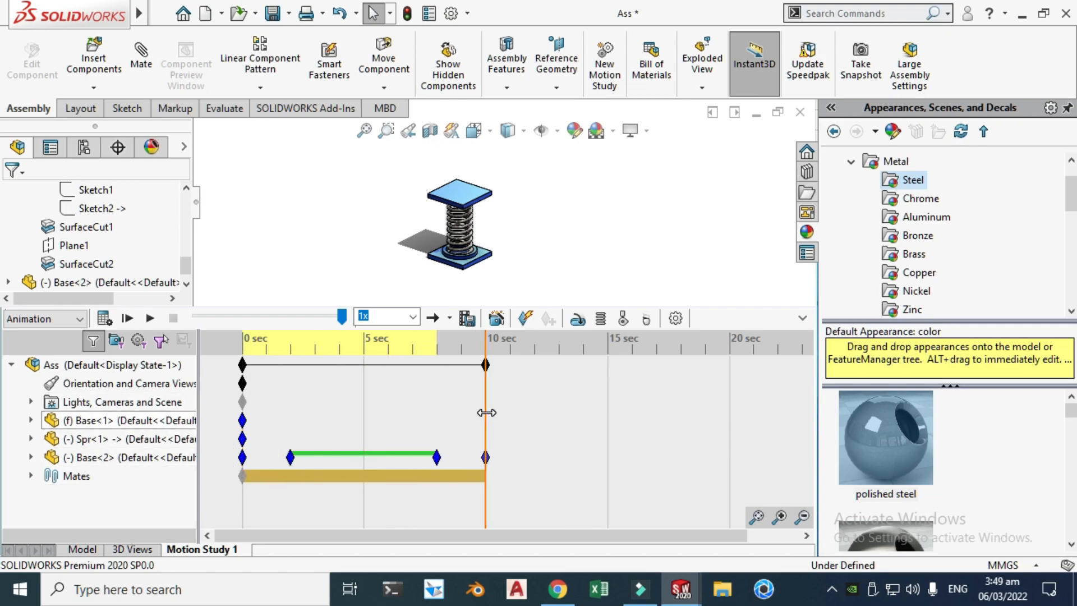
Step: At 15 seconds in the motion study, raise the upper plate above the spring and place a key for Base<2>
drag(486, 413, 608, 411)
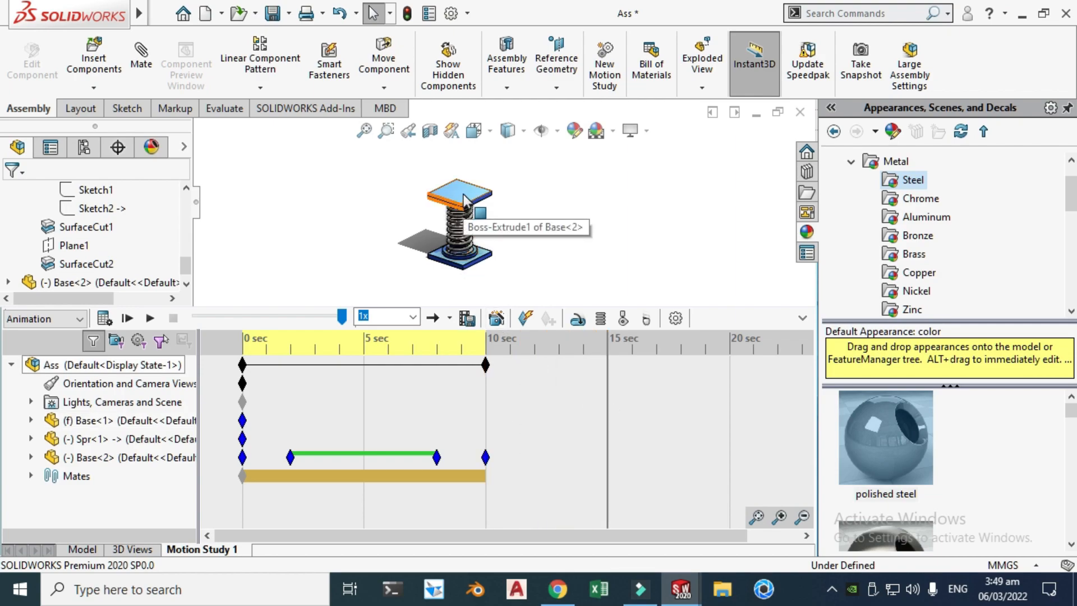
drag(464, 197, 466, 184)
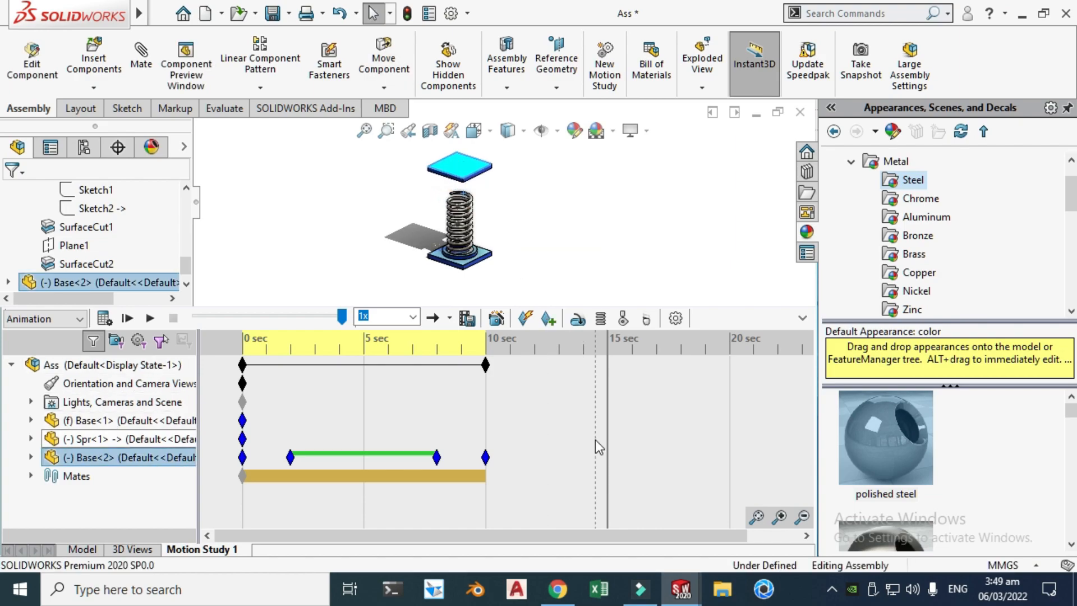
right_click(608, 352)
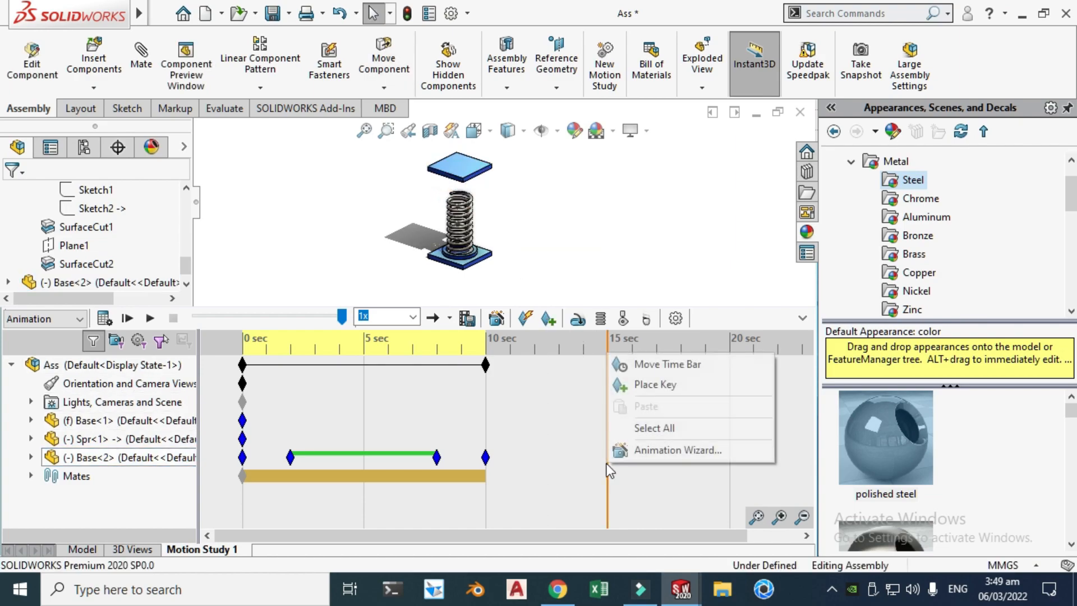
click(647, 386)
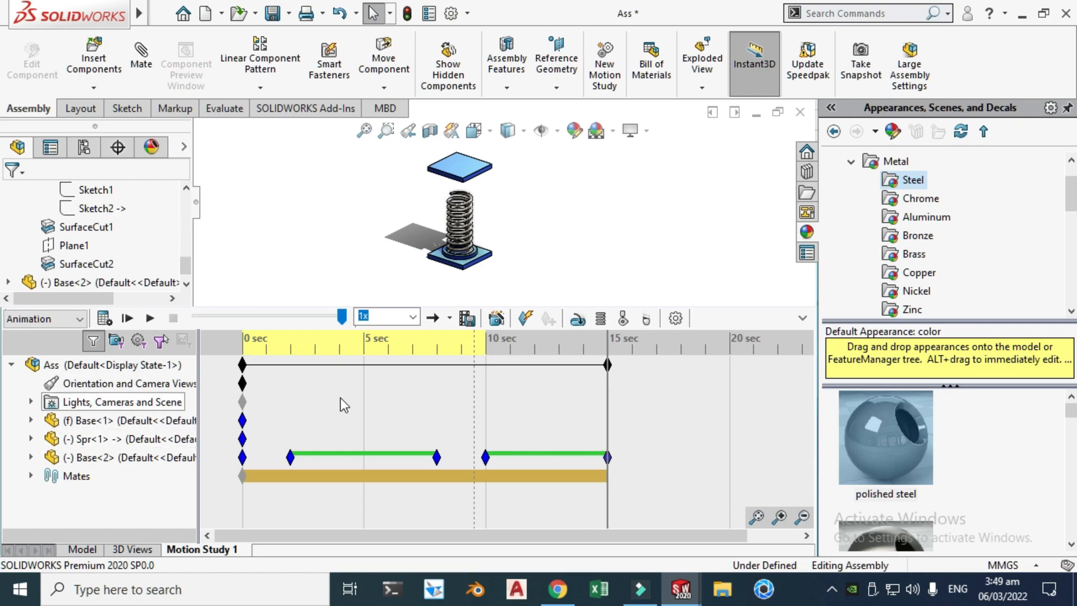
Step: Calculate the motion study and play the spring animation from the start
click(104, 319)
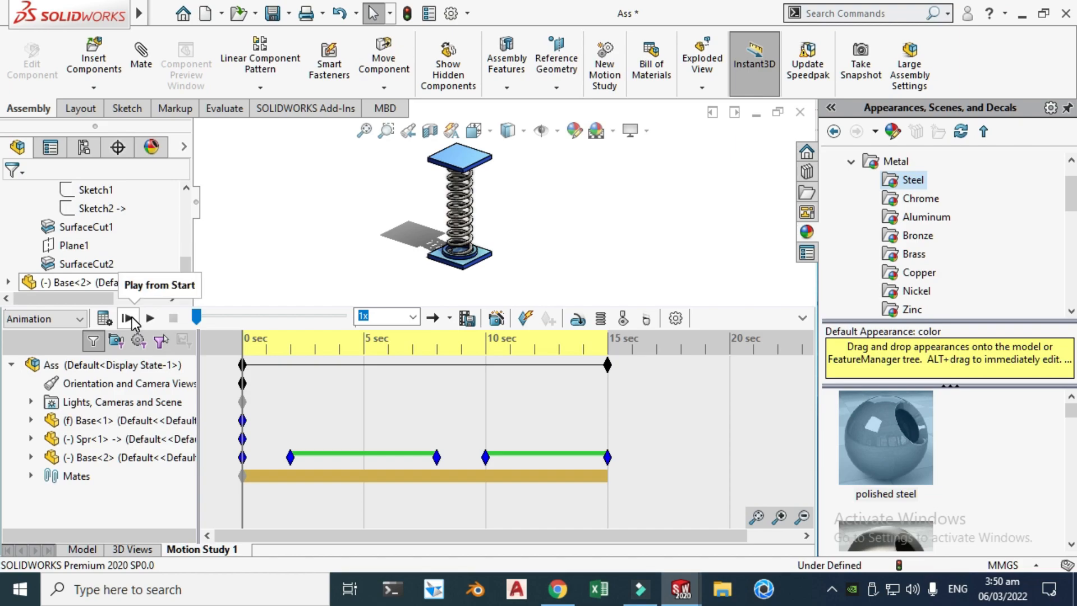
click(129, 318)
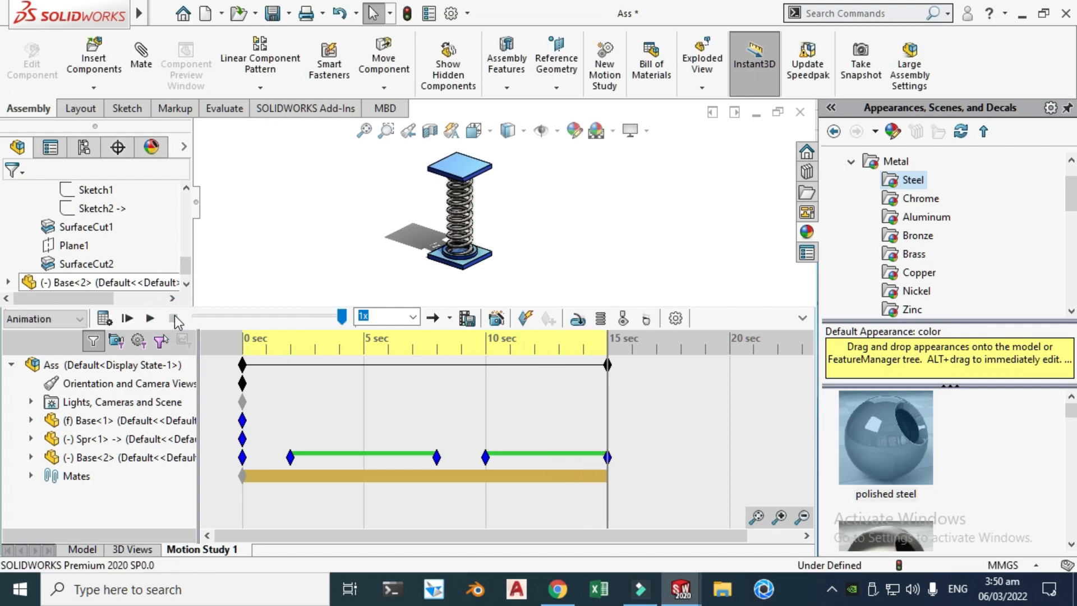
Step: Review the animation frame rate and the general options in the motion study properties and accept them
click(675, 319)
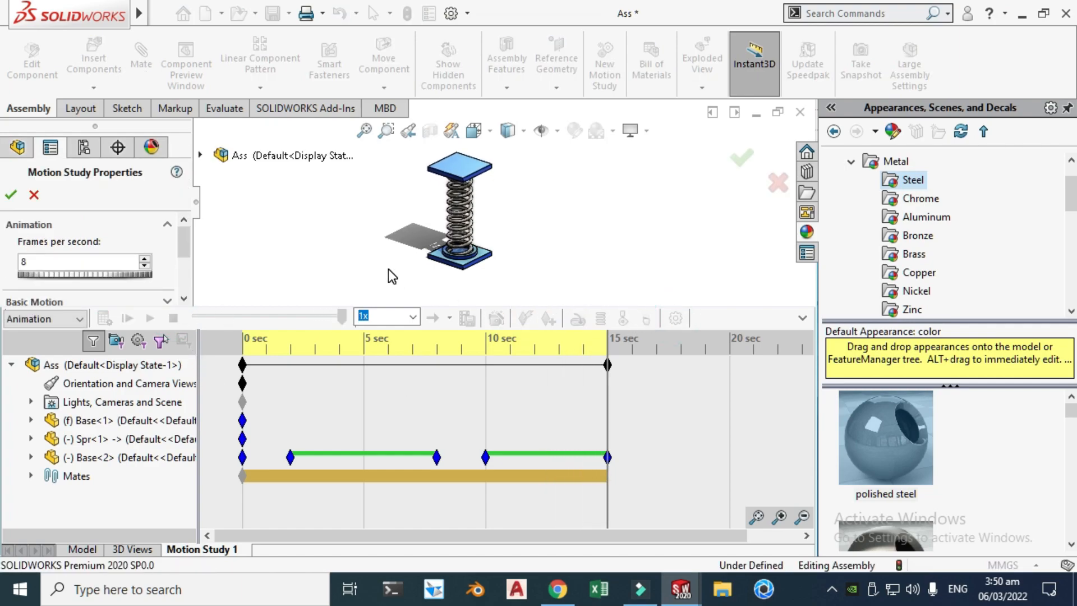
double_click(72, 258)
drag(181, 236, 184, 272)
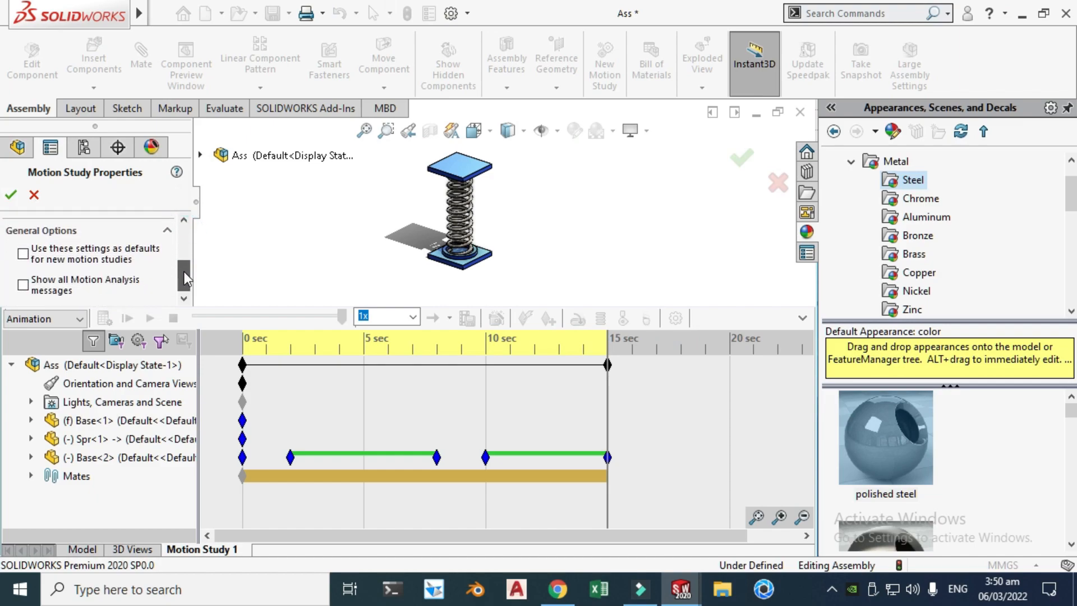
click(11, 195)
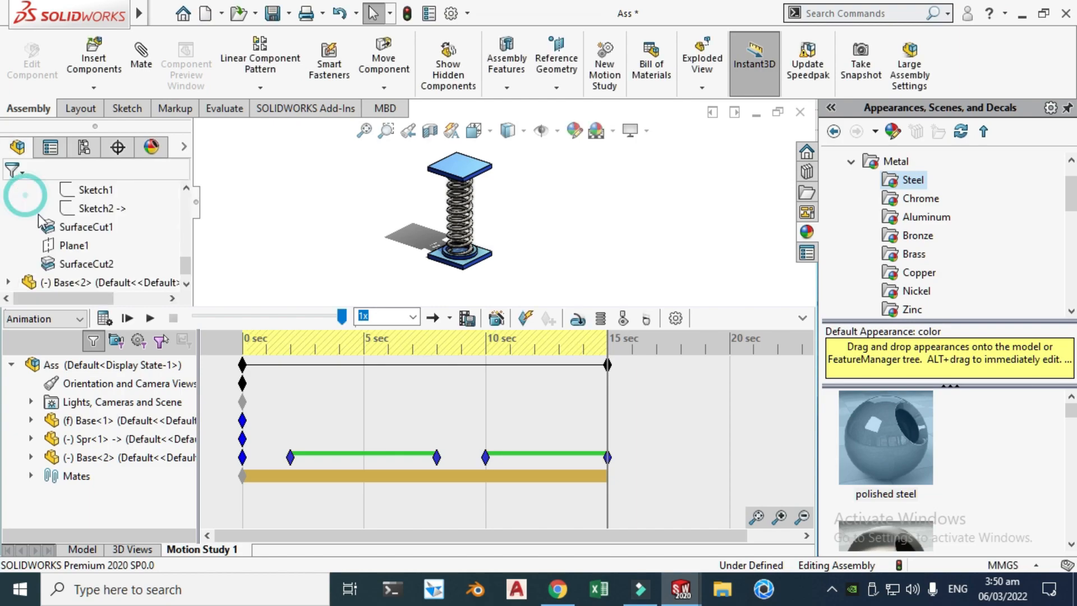
Step: Recalculate the motion study and play the animation with a closer view of the spring, stopping playback before the end
click(103, 318)
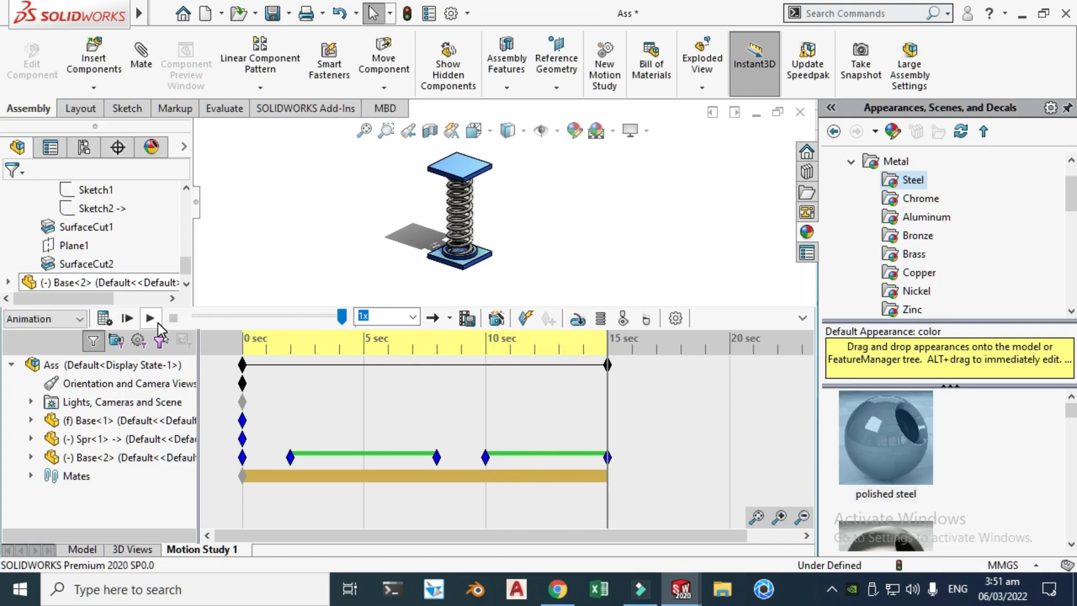
click(157, 322)
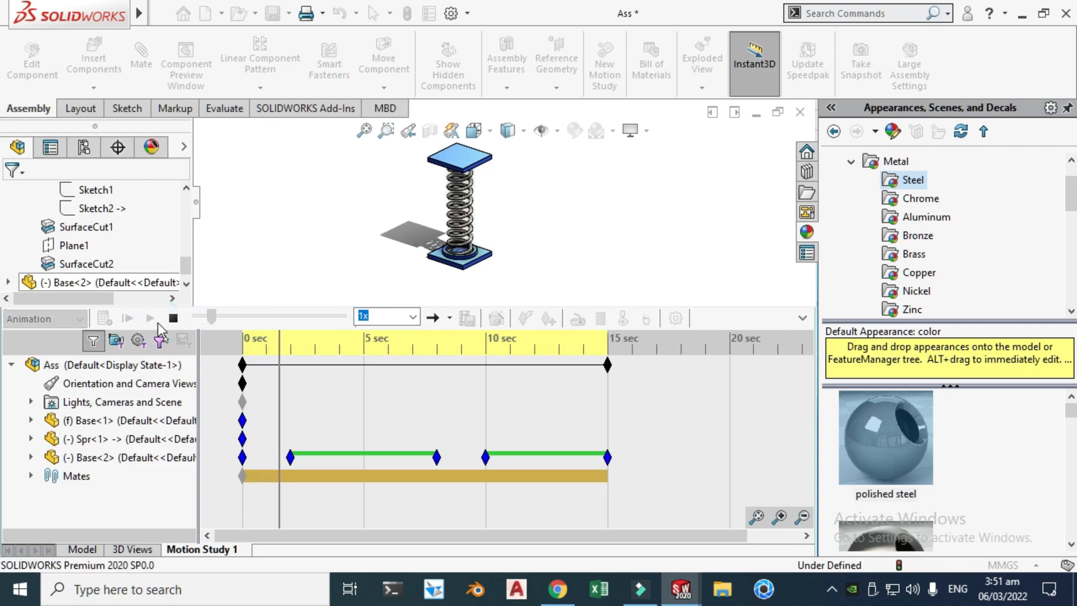
scroll(457, 186, down, 4)
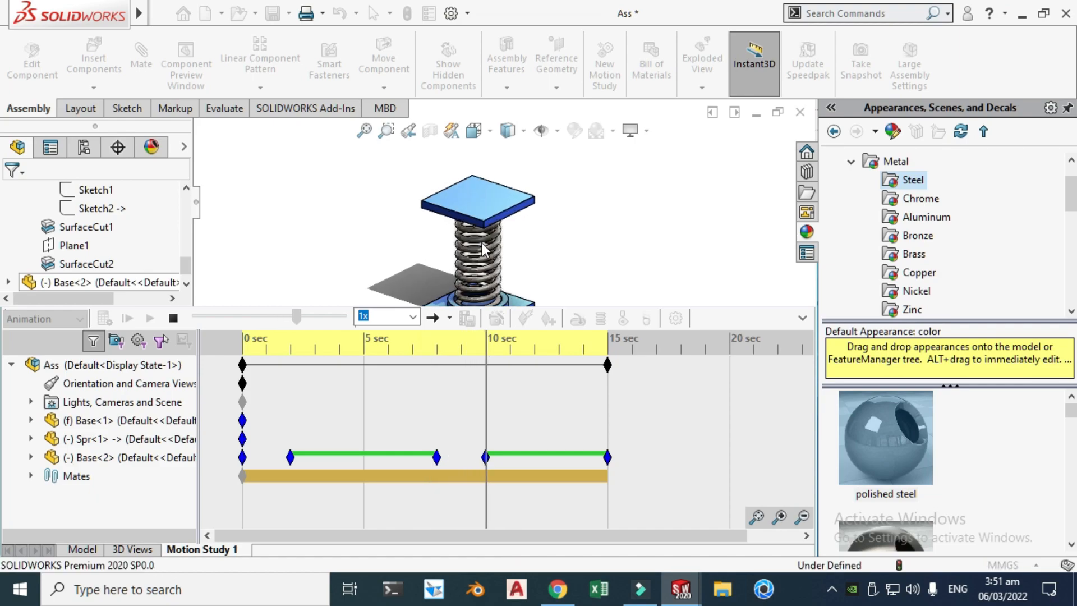
click(172, 318)
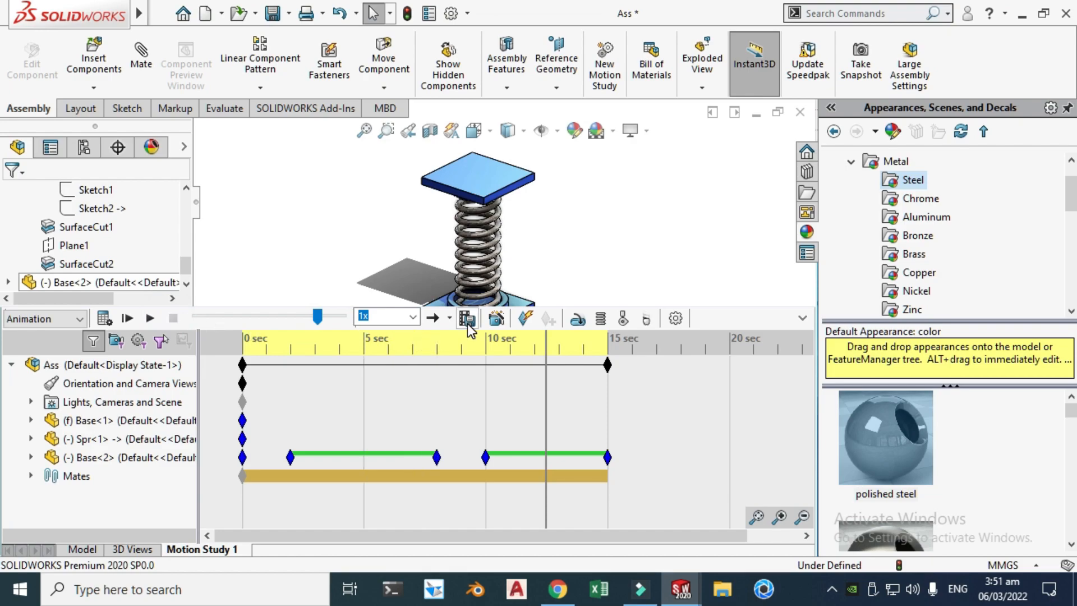
Step: Start saving the animation to a file named Spring Animation and set its custom aspect ratio to 16 : 9
click(469, 323)
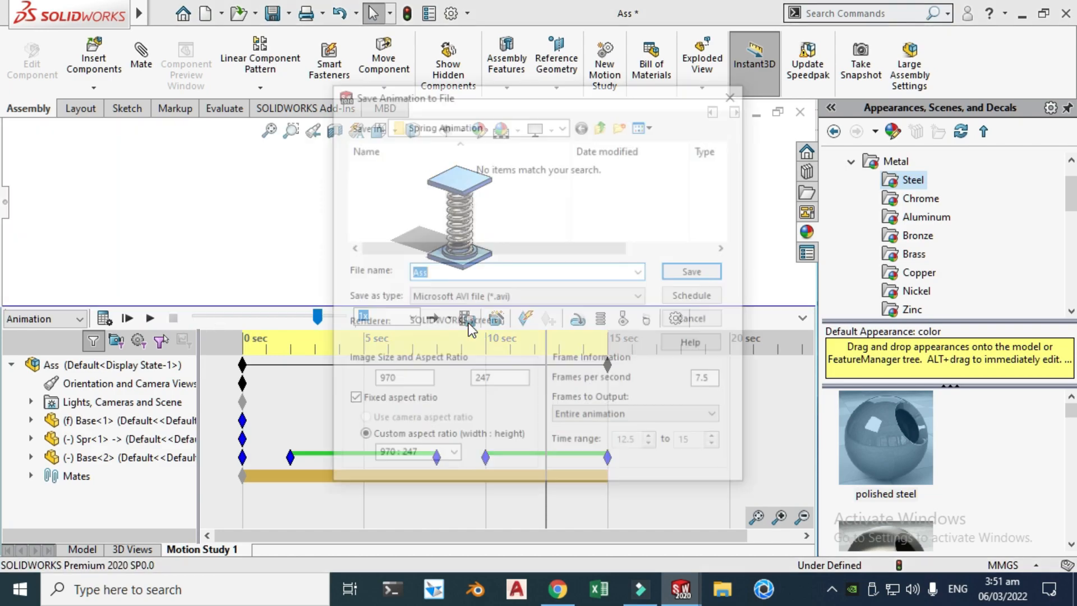
key(BackSpace)
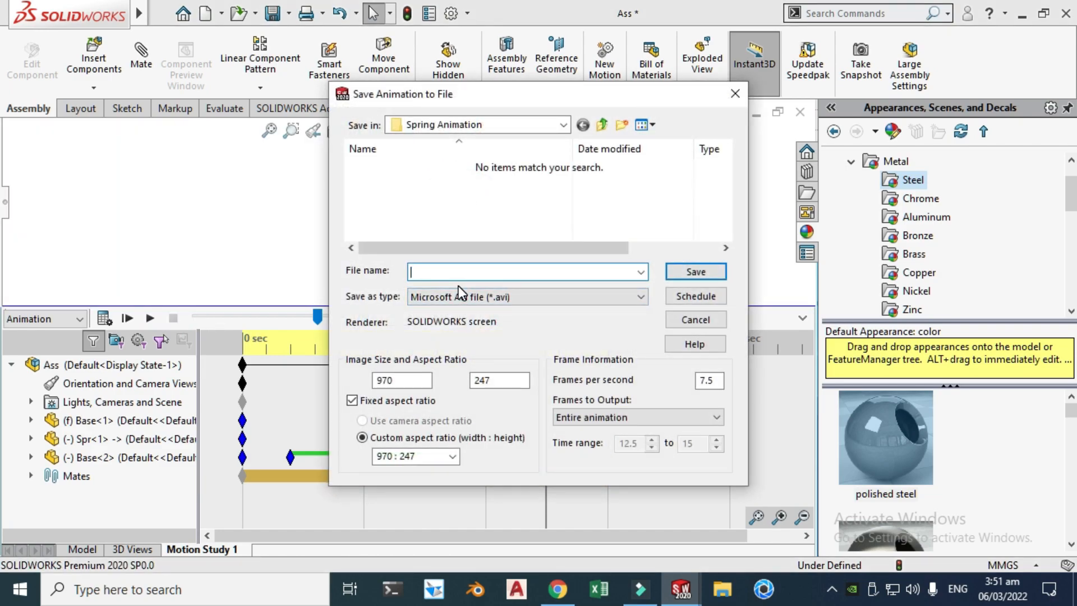
text(Spring Animation)
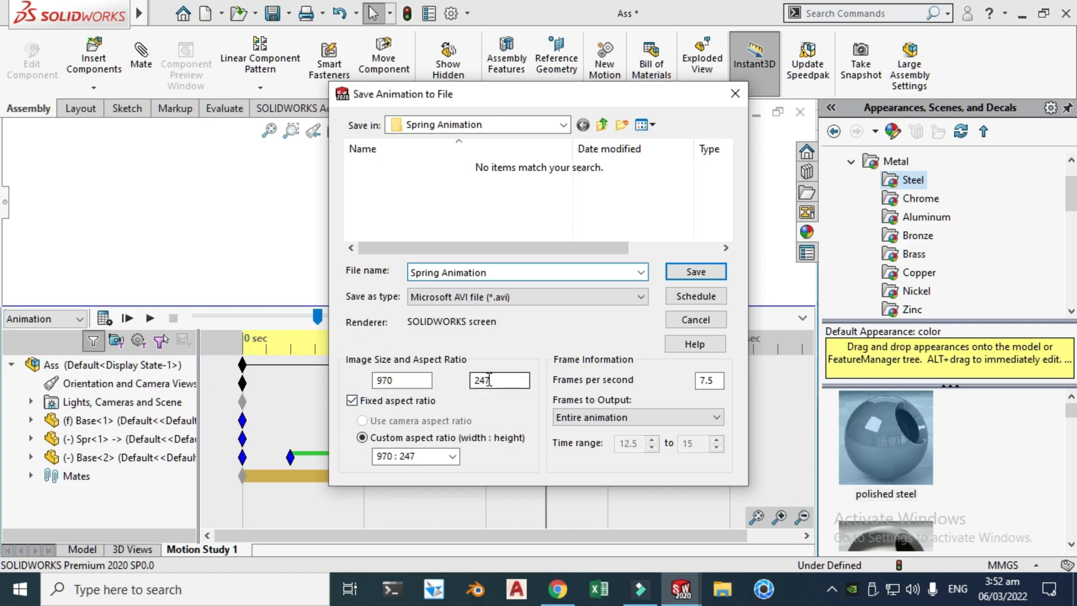
click(451, 456)
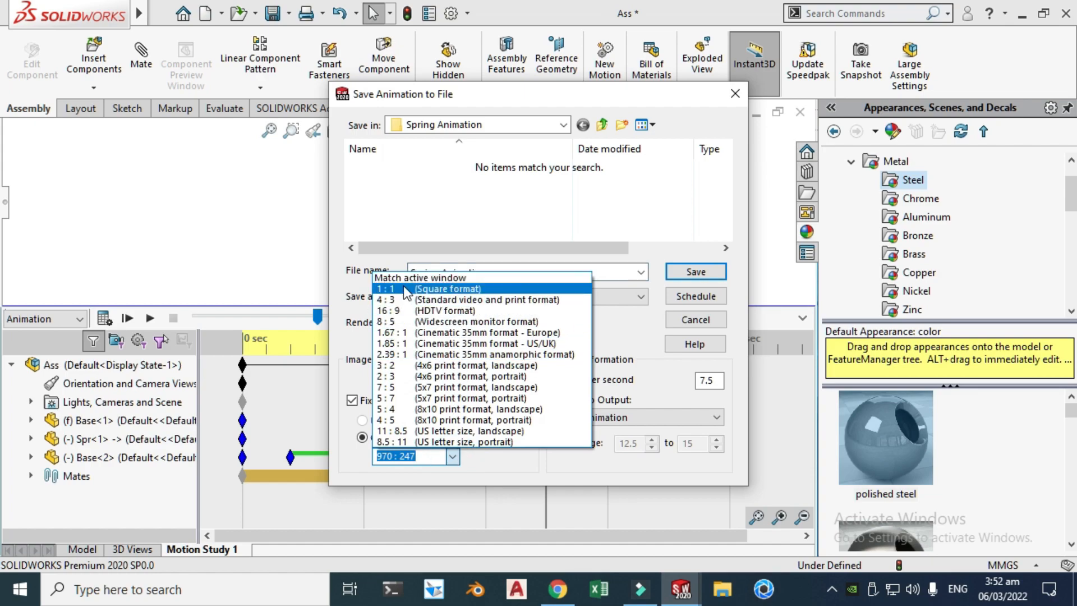
click(400, 309)
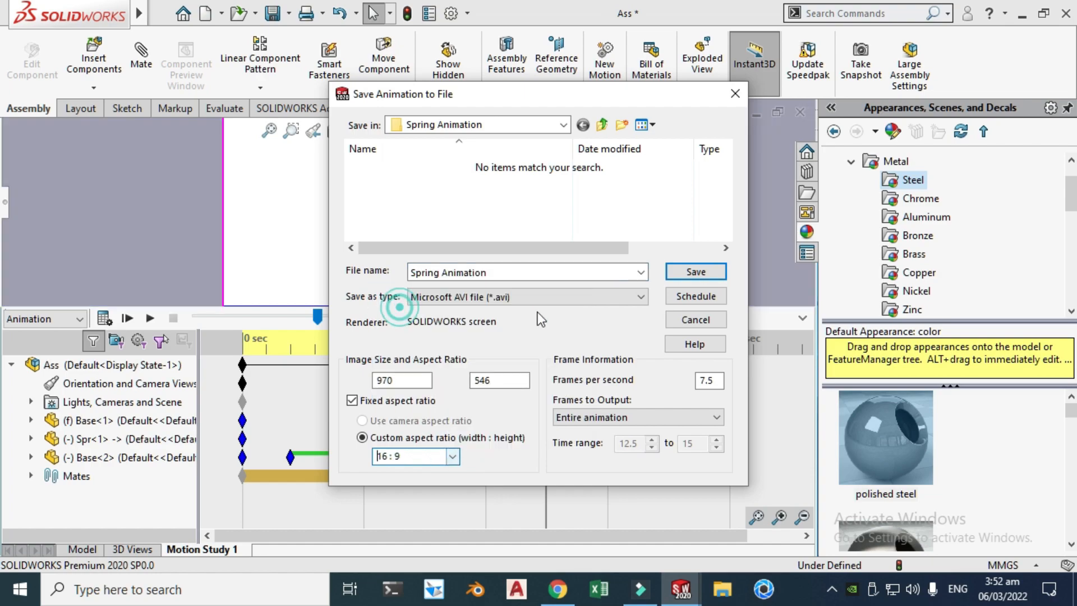
Step: Set the exported animation to 10 frames per second, choose the MP4 video format and save the file
double_click(716, 381)
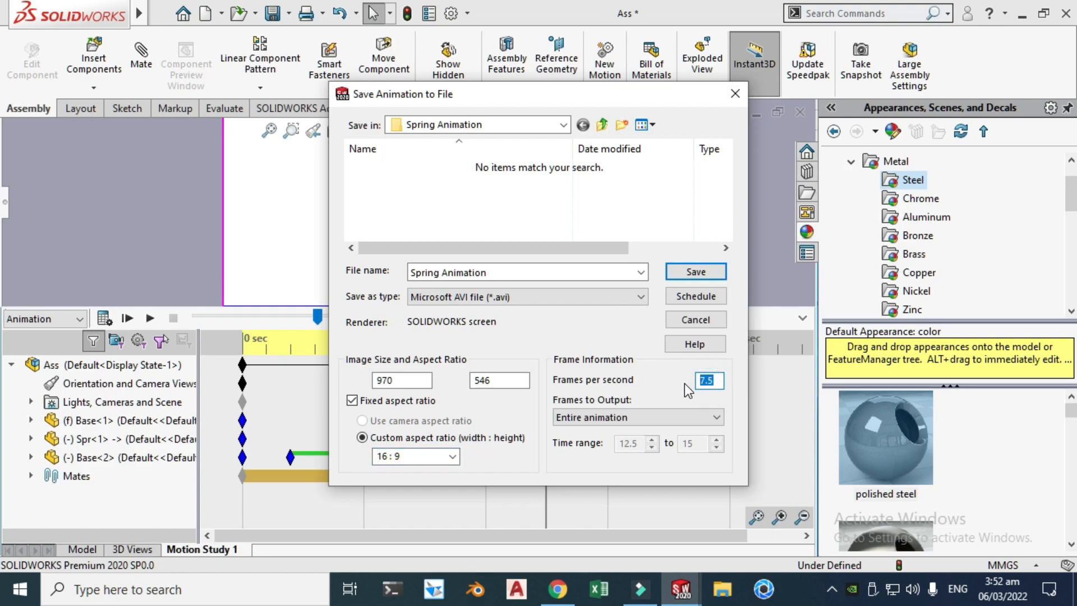
text(10)
click(443, 300)
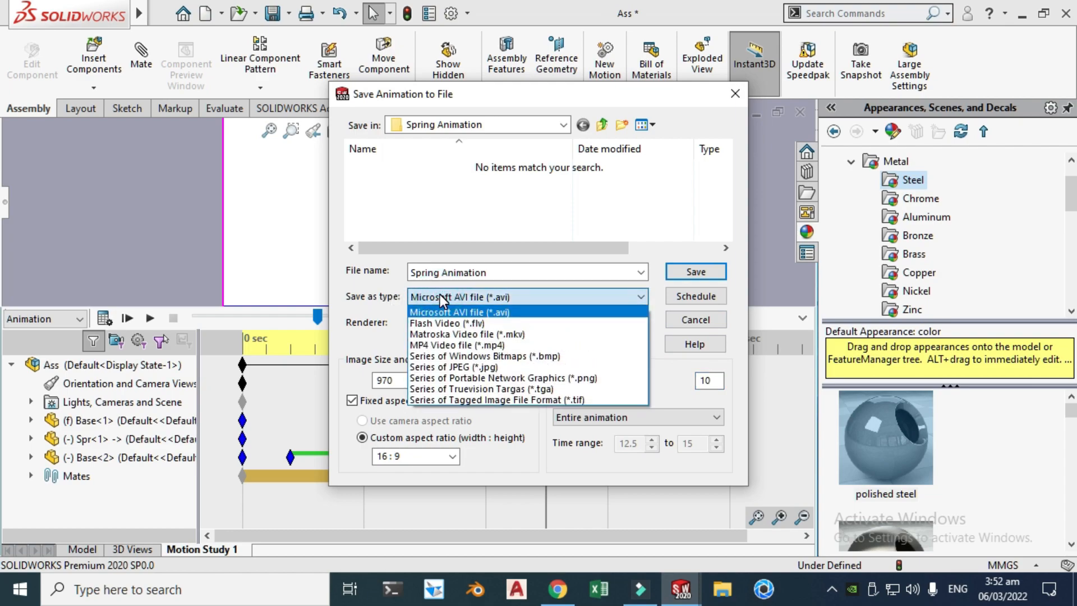
click(486, 346)
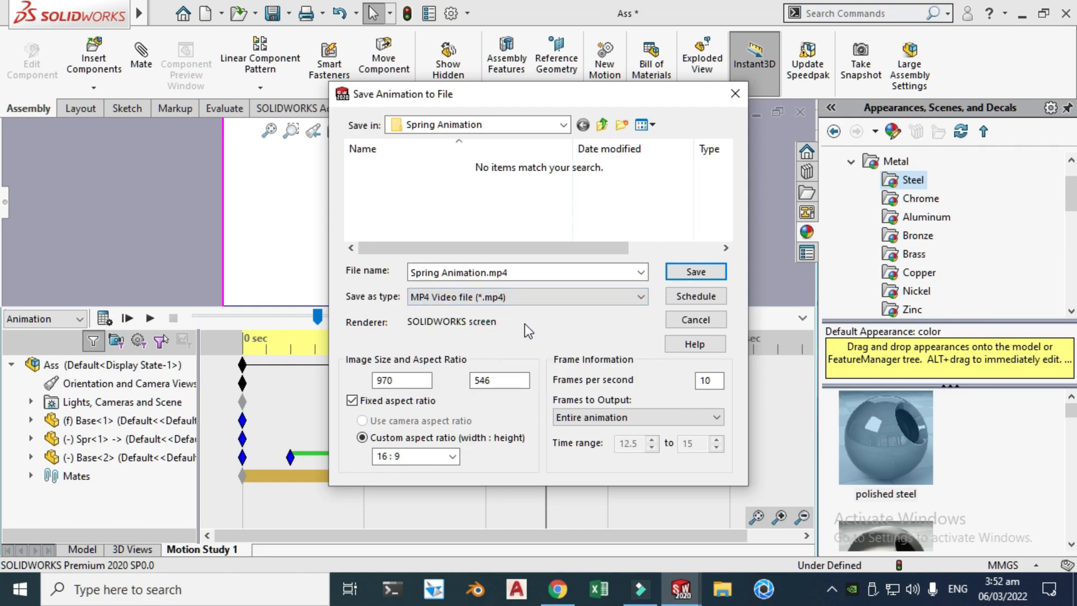
click(696, 272)
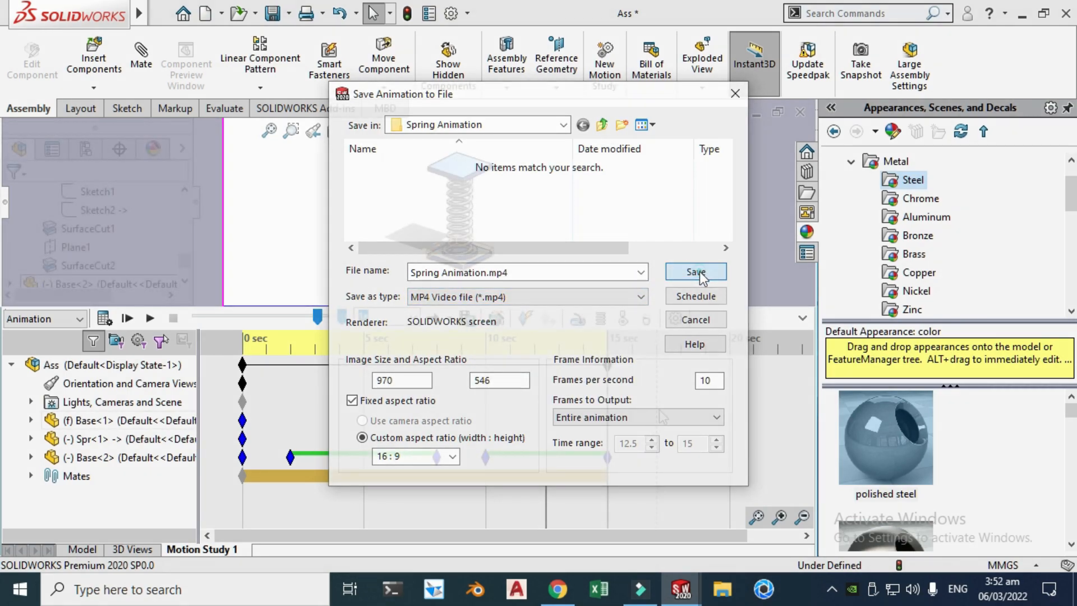